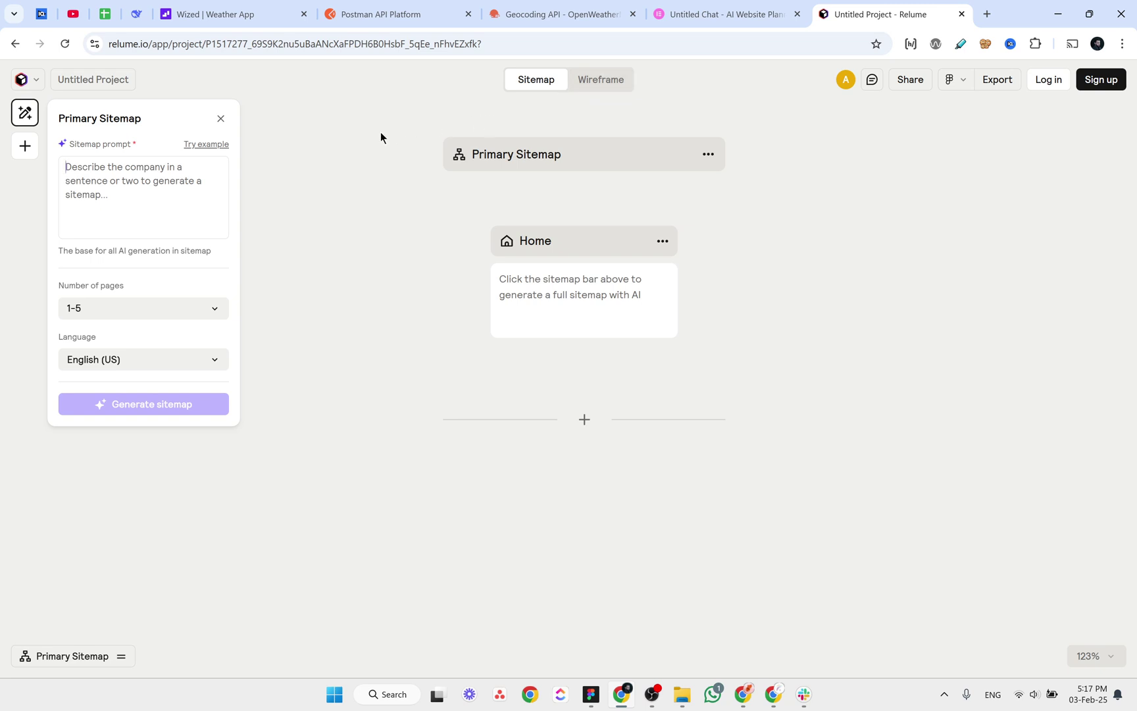
left_click(722, 13)
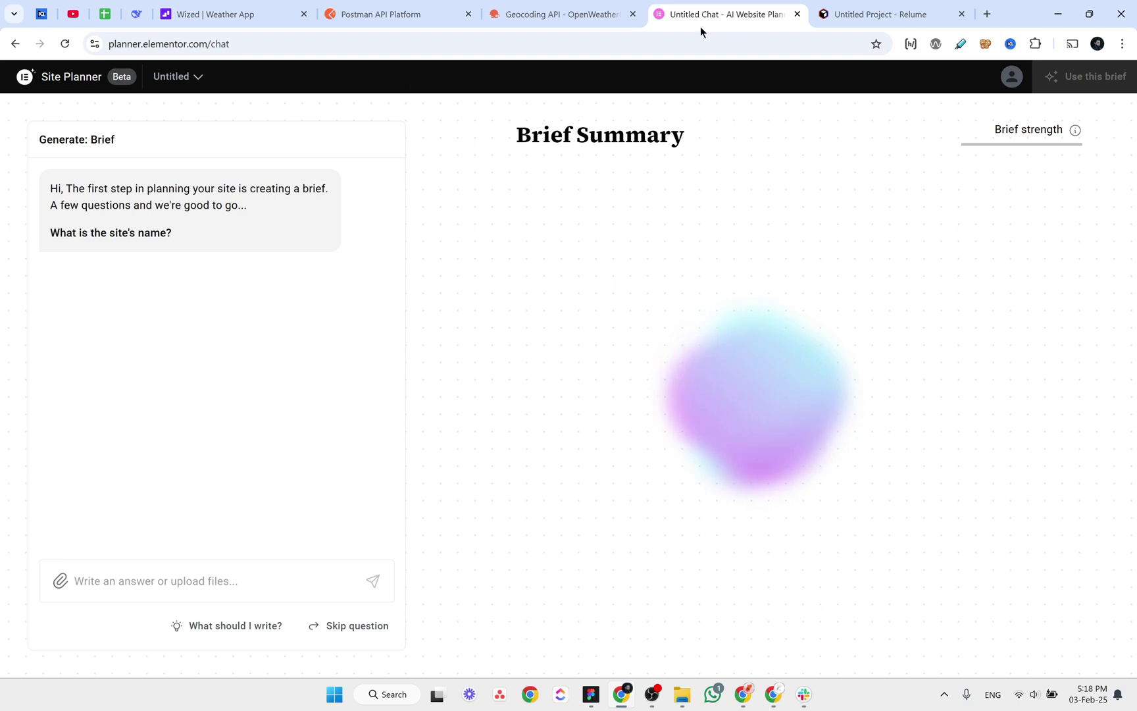
left_click(137, 14)
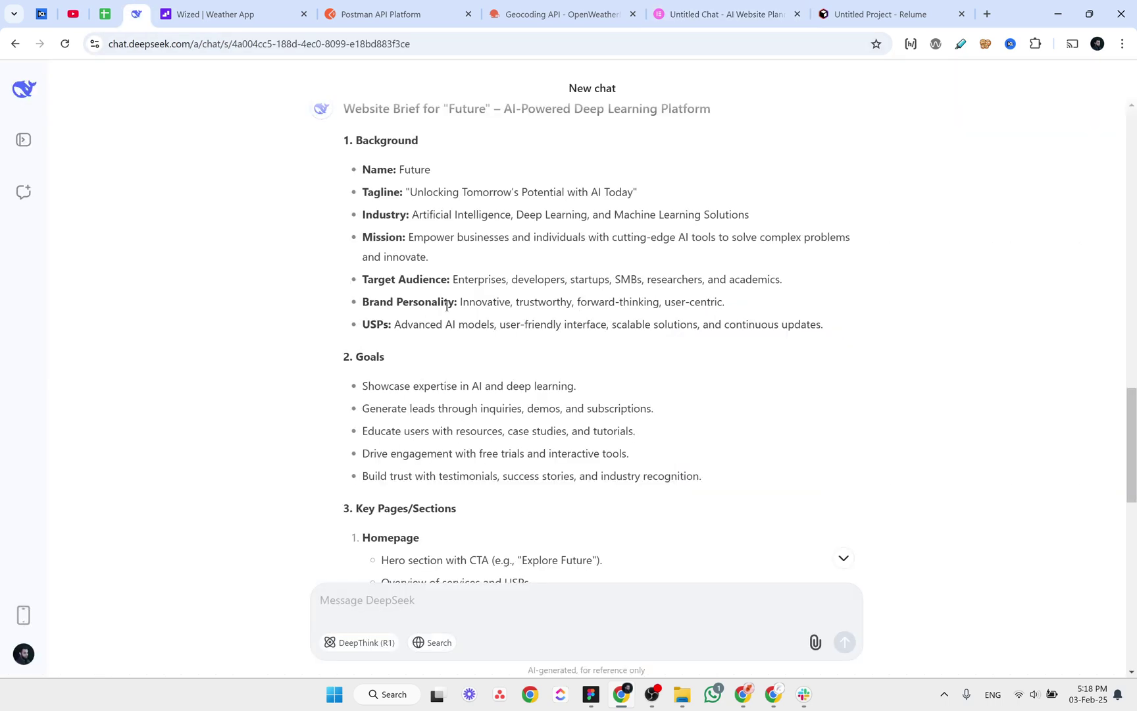
left_click(723, 14)
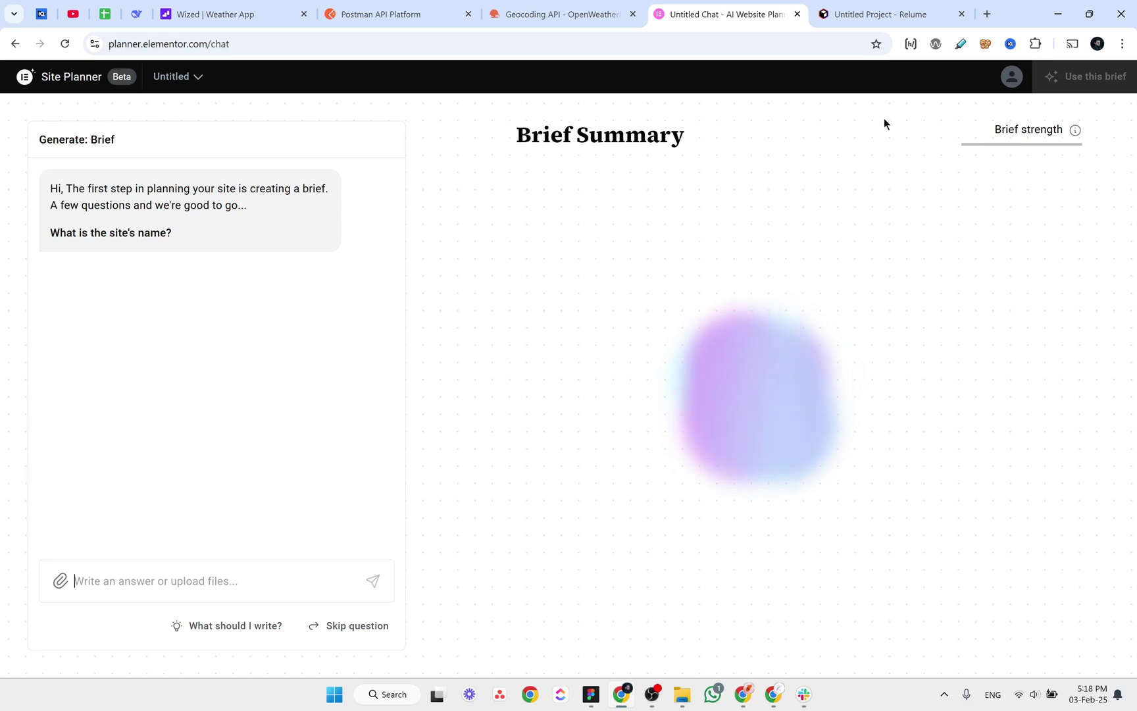
left_click(870, 20)
left_click(78, 182)
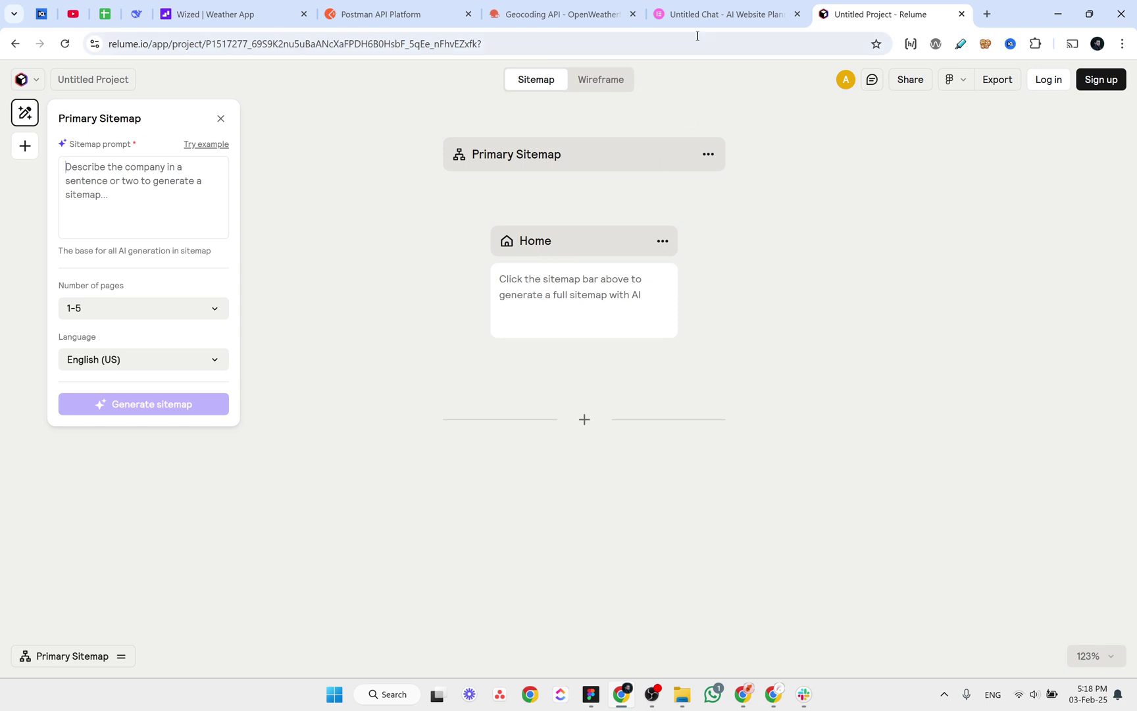
Review the Background and Goals of the "Future" website brief in DeepSeek, and read the brief strength explanation in Elementor Site Planner.
left_click(136, 13)
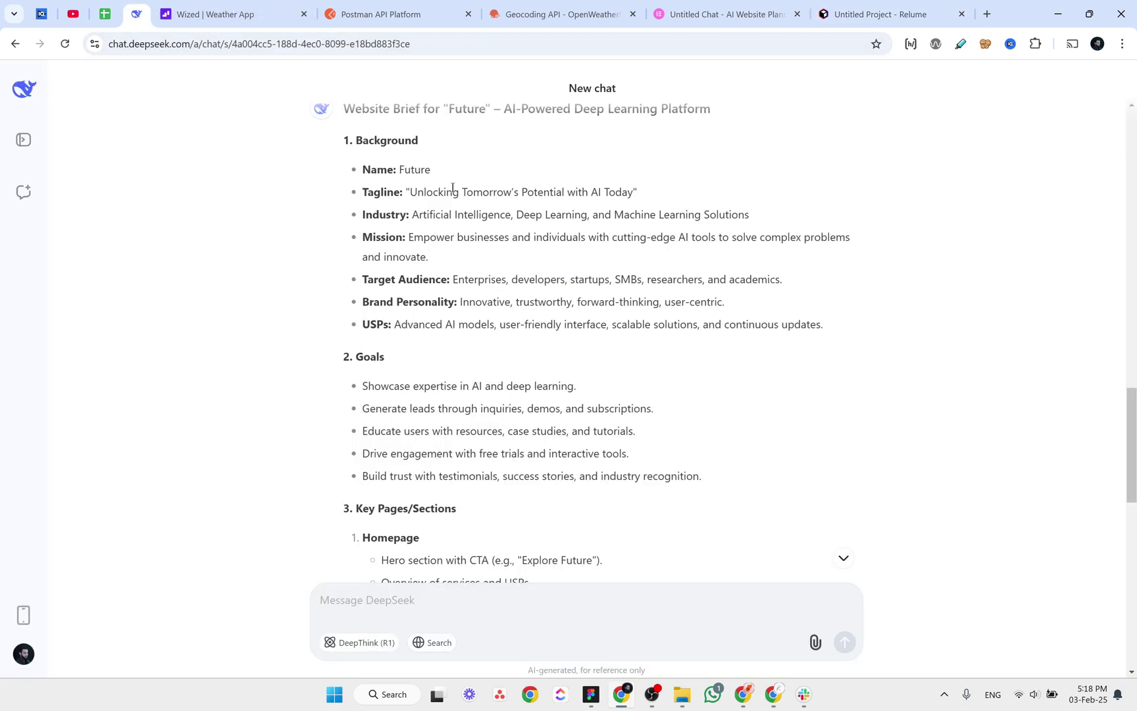
scroll(452, 188, "up", 2)
scroll(453, 191, "down", 2)
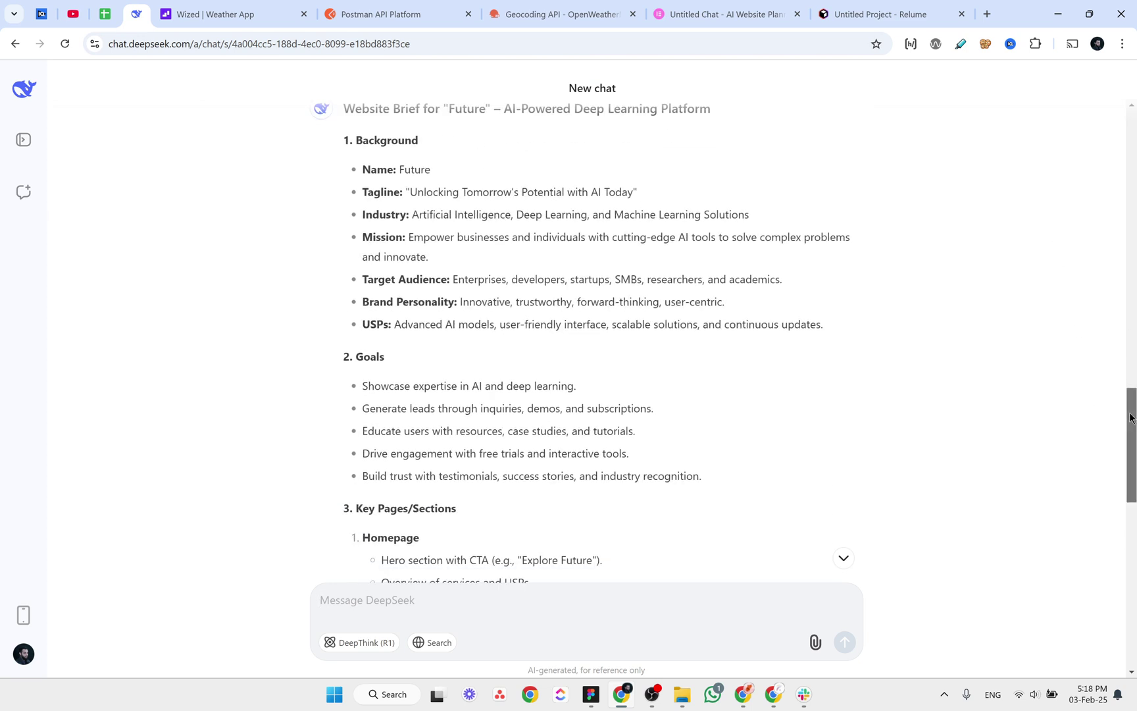
scroll(1124, 415, "up", 1)
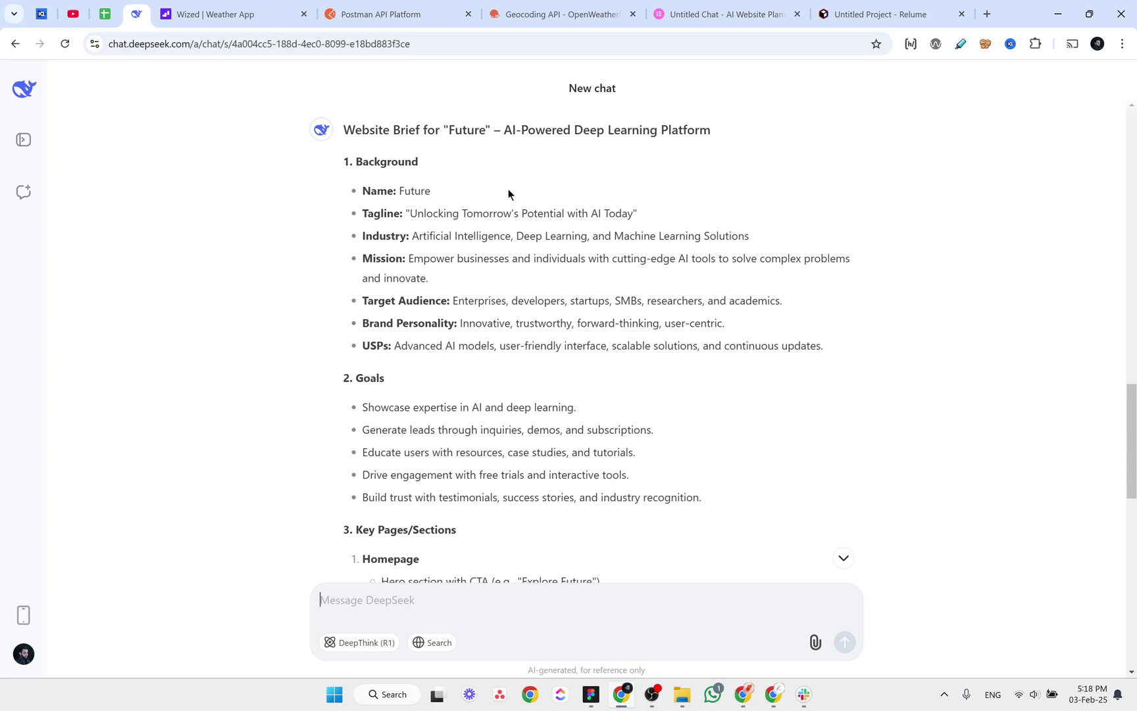
left_click_drag(449, 129, 485, 130)
scroll(416, 276, "down", 2)
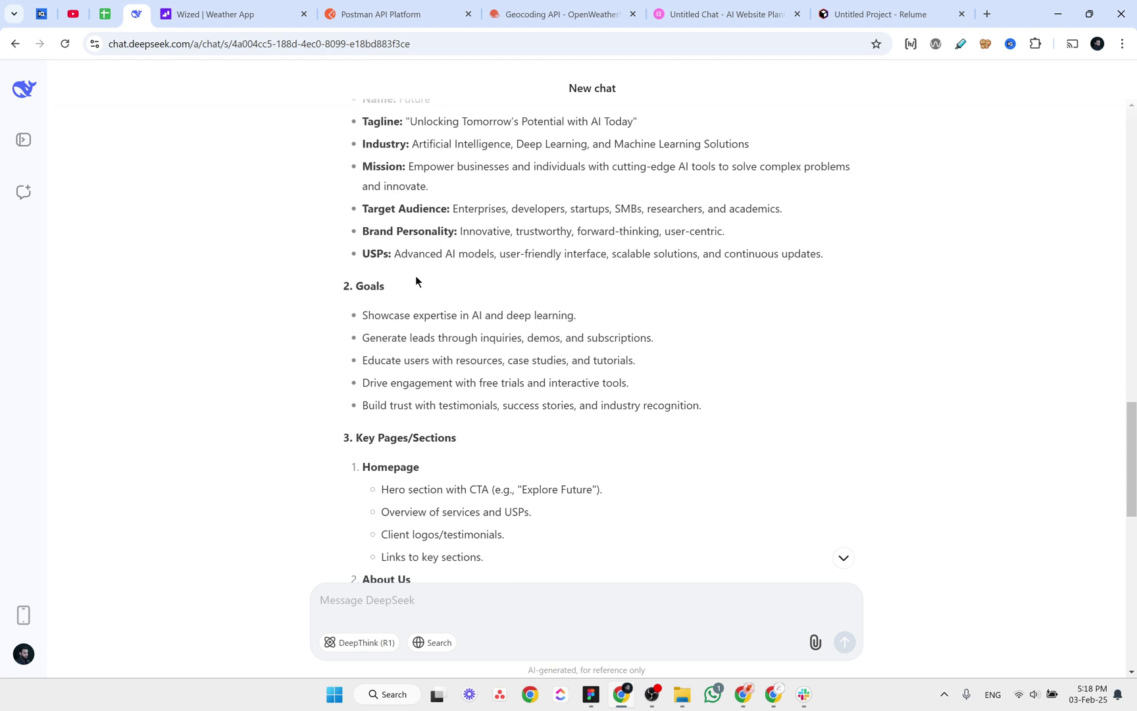
scroll(416, 277, "down", 2)
scroll(416, 280, "up", 3)
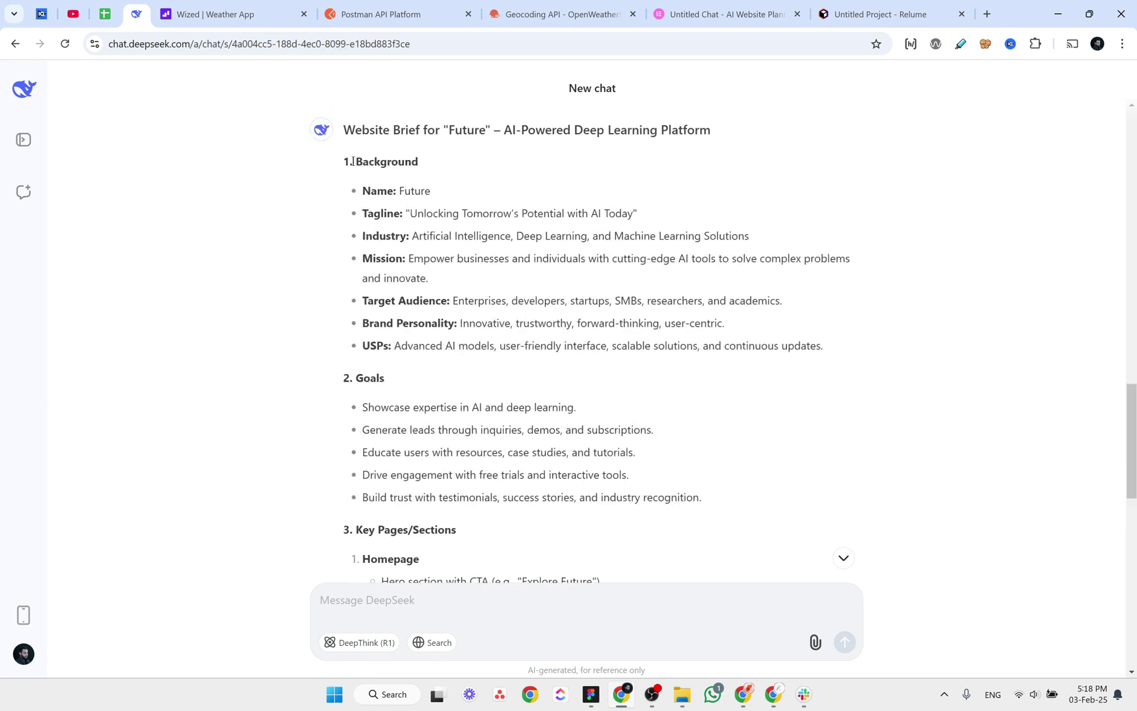
left_click_drag(345, 132, 703, 501)
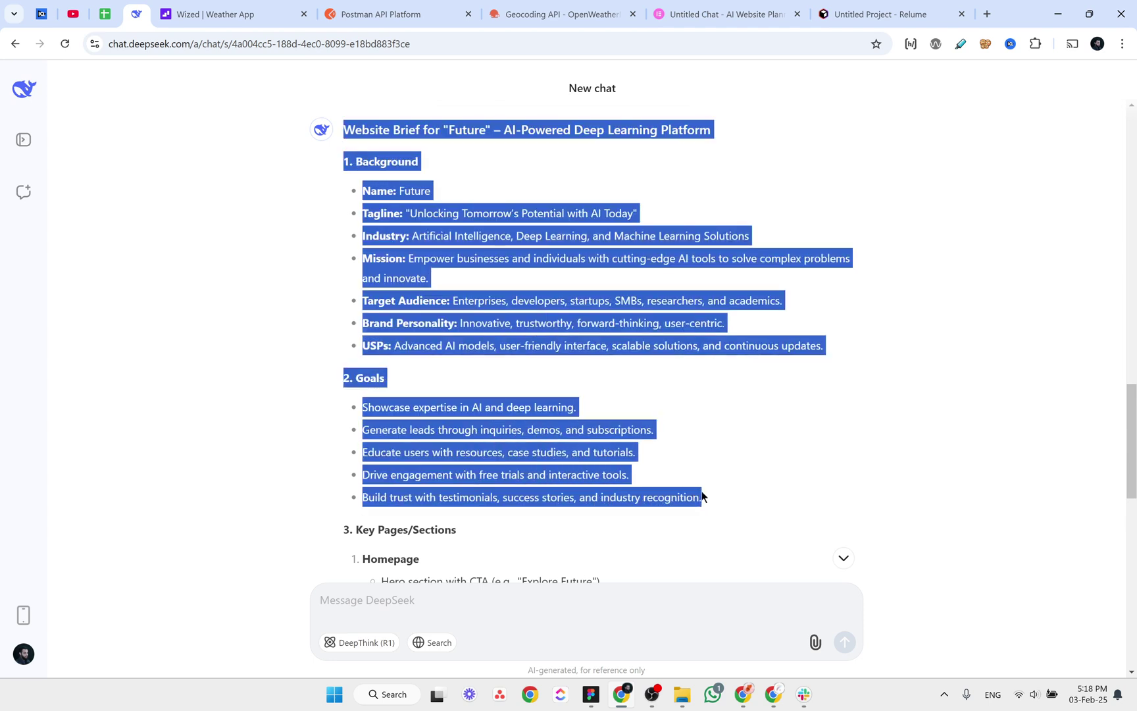
left_click(522, 347)
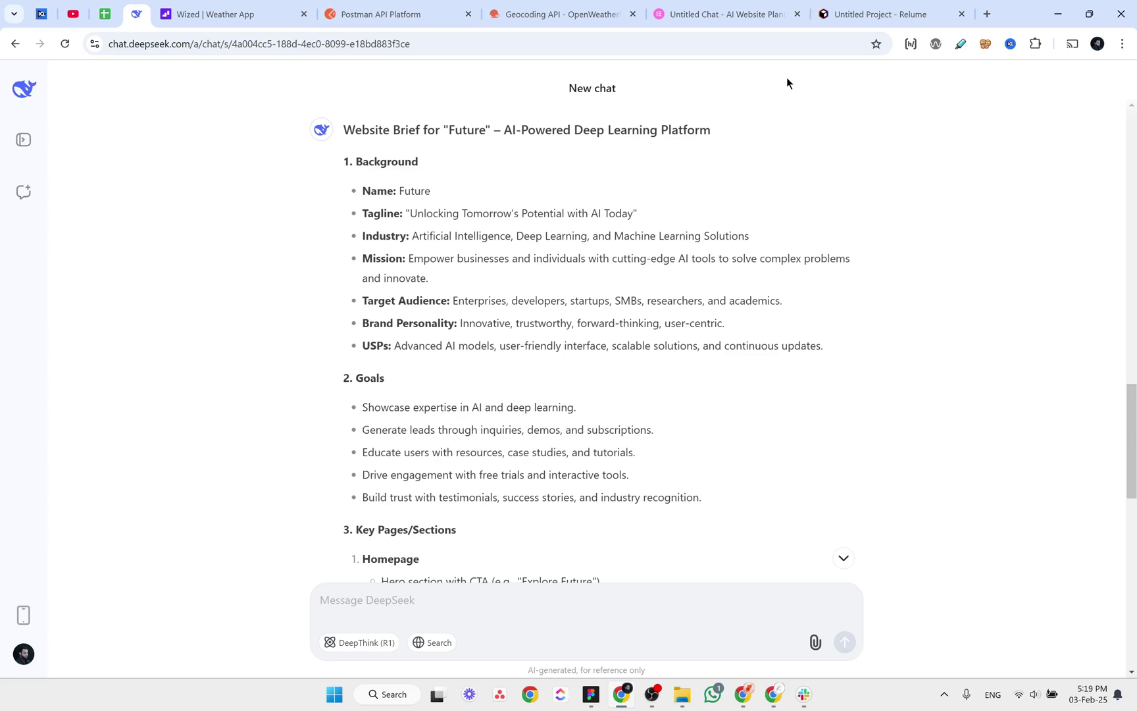
left_click(732, 15)
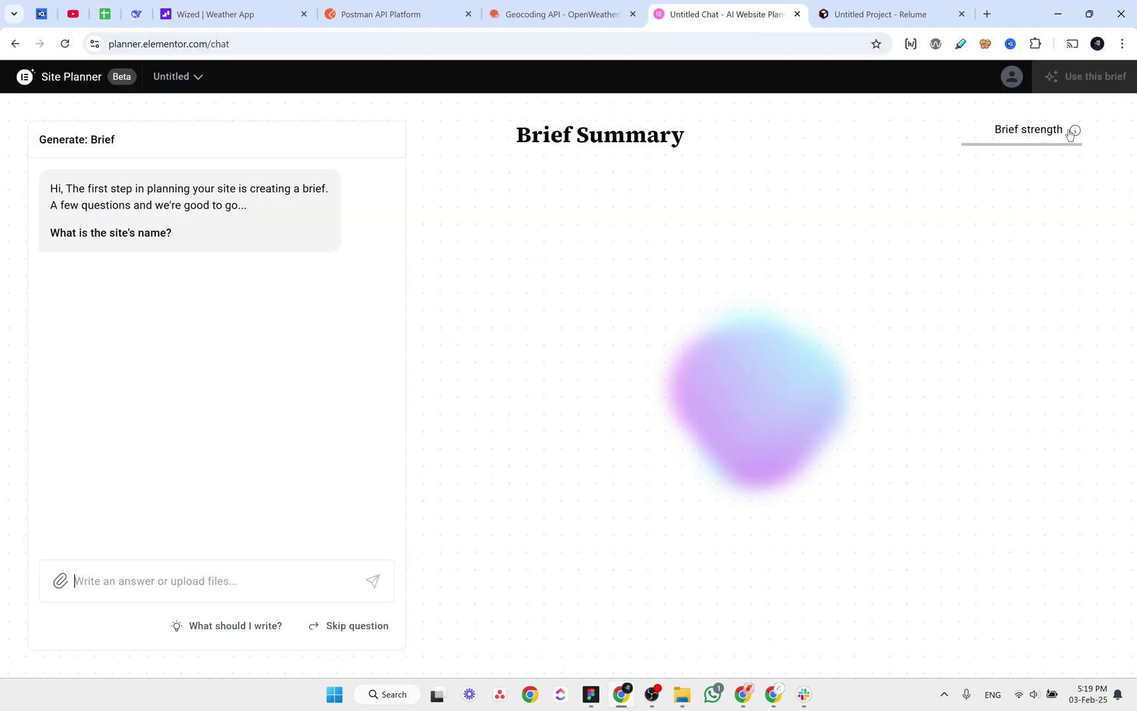
mouse_move(1075, 132)
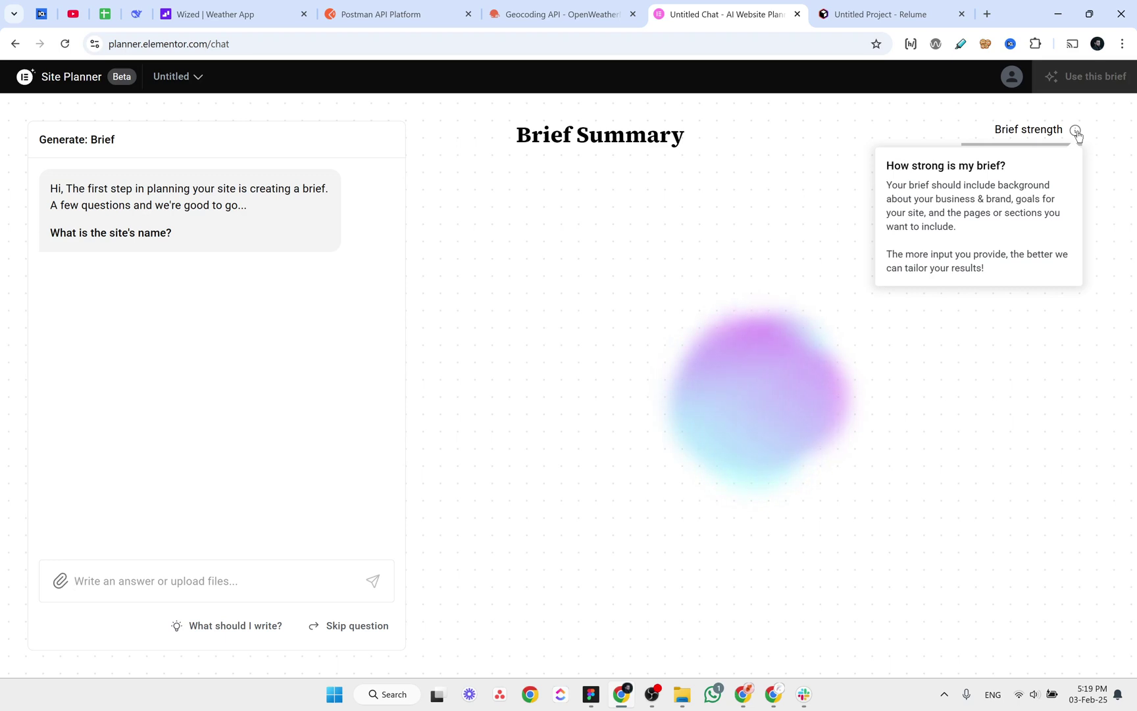
Copy the full "Future" brief from DeepSeek, from its title through Privacy Policy/Terms of Service, and submit it in the Elementor Site Planner chat.
left_click(134, 20)
scroll(332, 326, "down", 7)
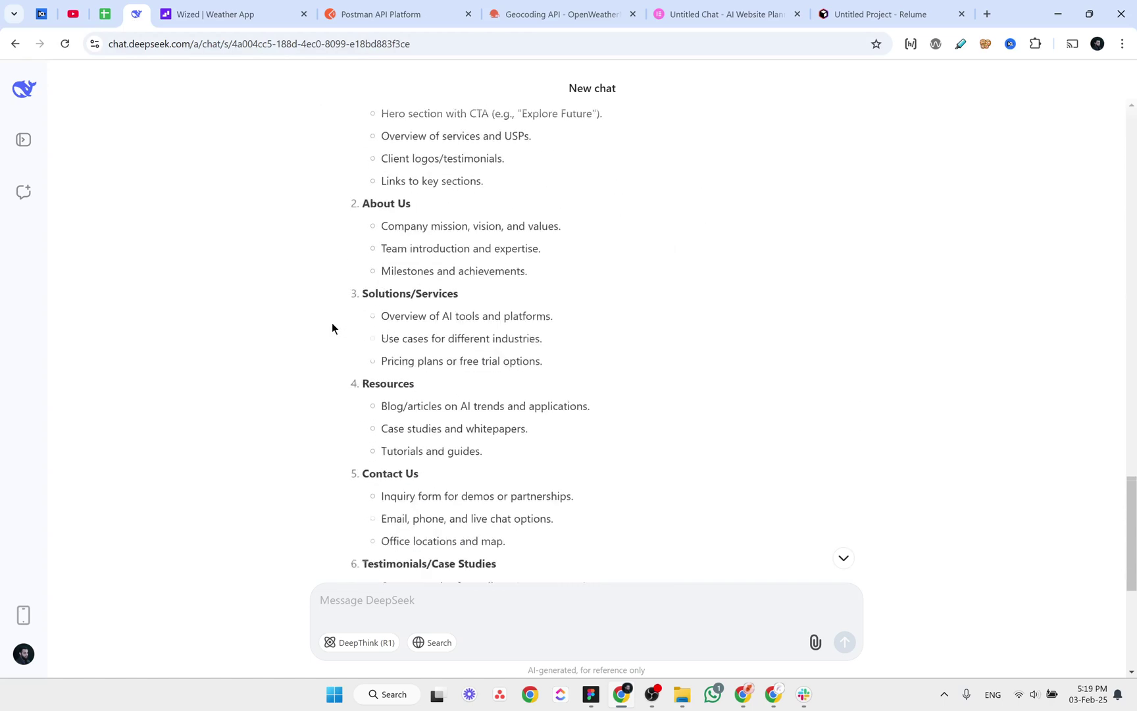
scroll(332, 322, "down", 5)
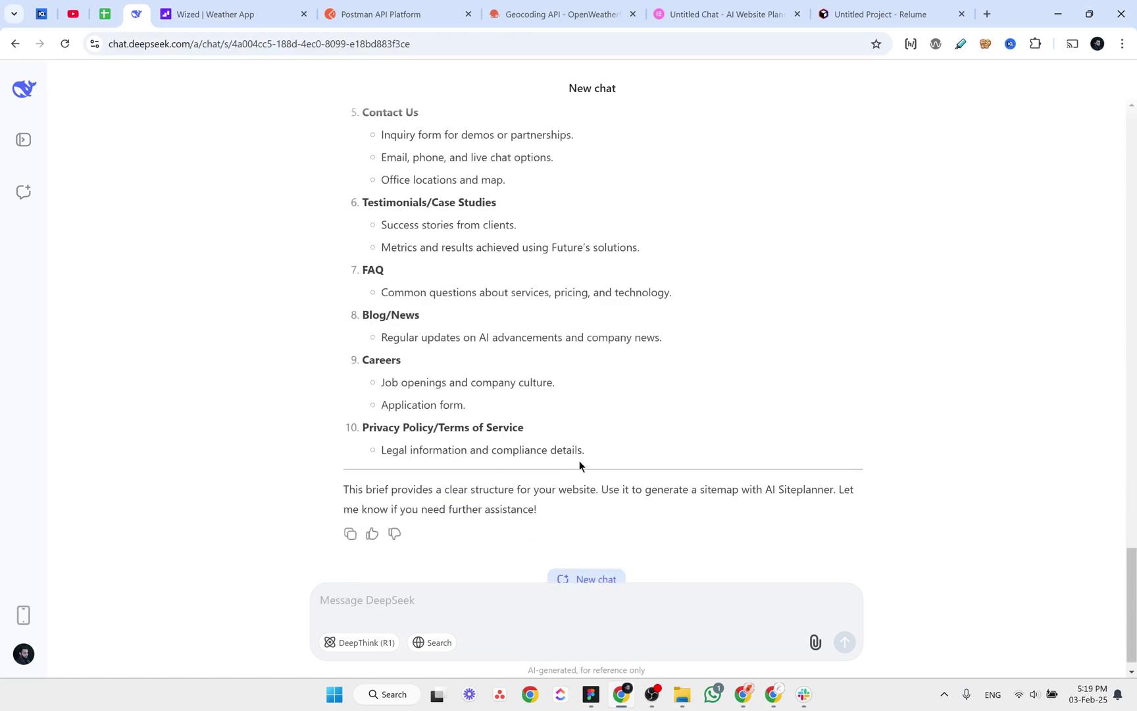
left_click_drag(581, 460, 347, 244)
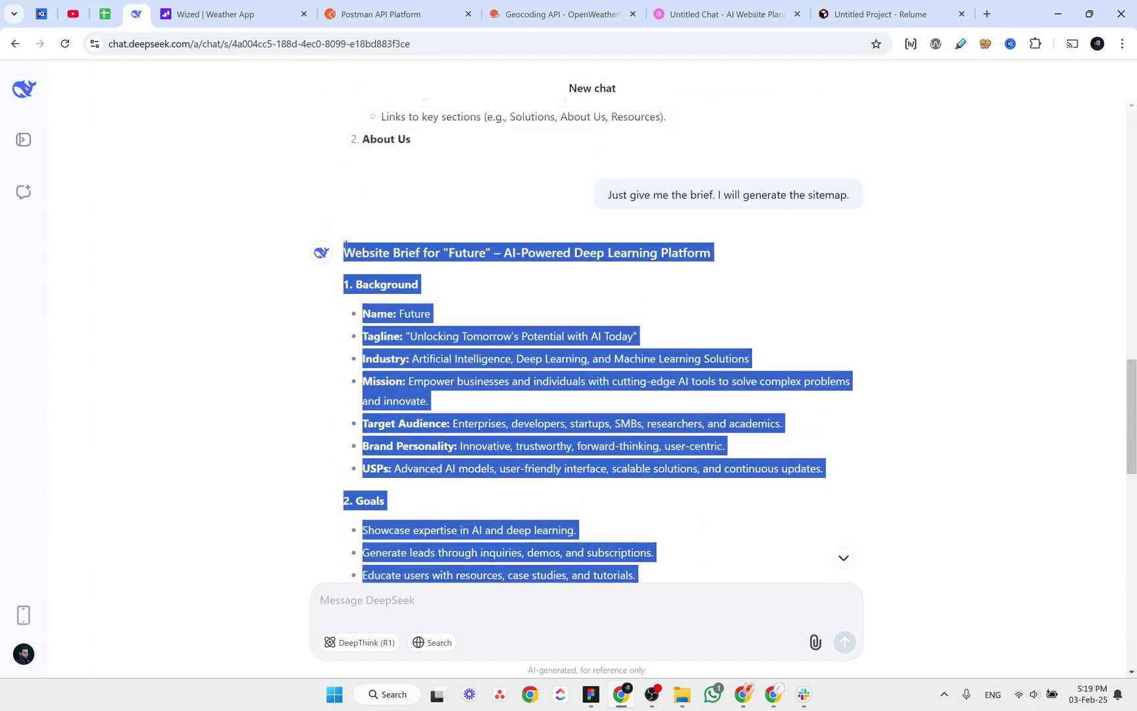
left_click(701, 15)
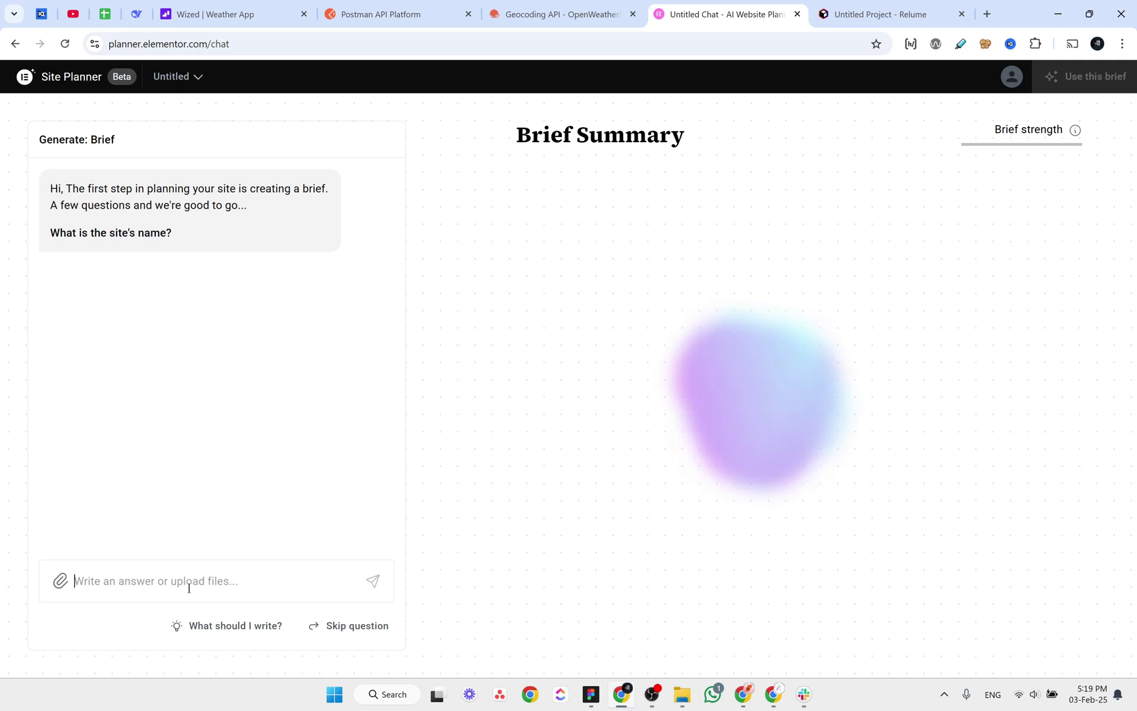
key("ctrl+v")
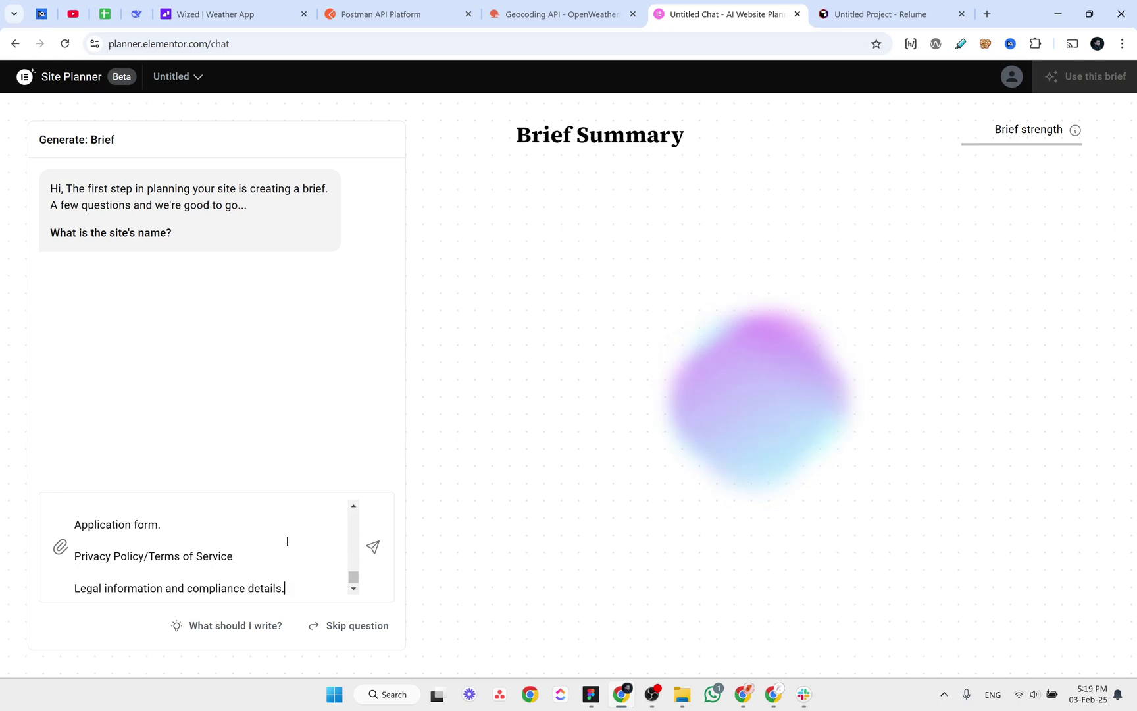
key("Return")
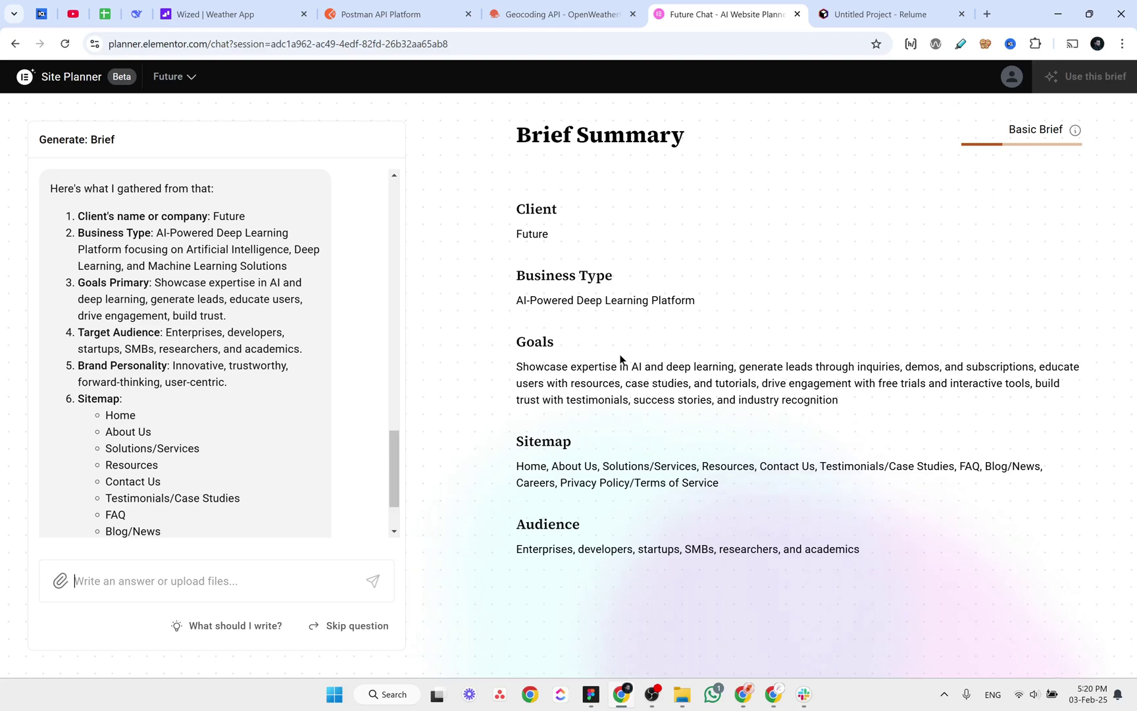
Check the generated brief summary's goals, sitemap and audience, and reply "Yes this information is correct" in the chat.
left_click_drag(518, 466, 732, 490)
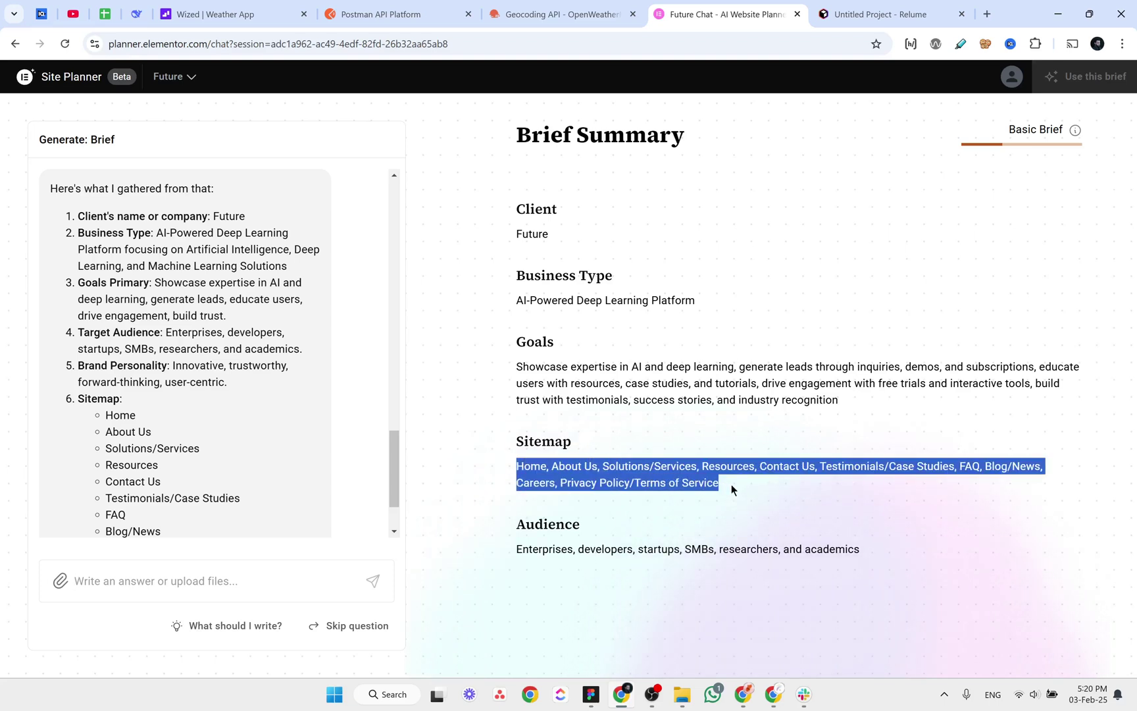
left_click(658, 515)
left_click_drag(533, 551, 827, 547)
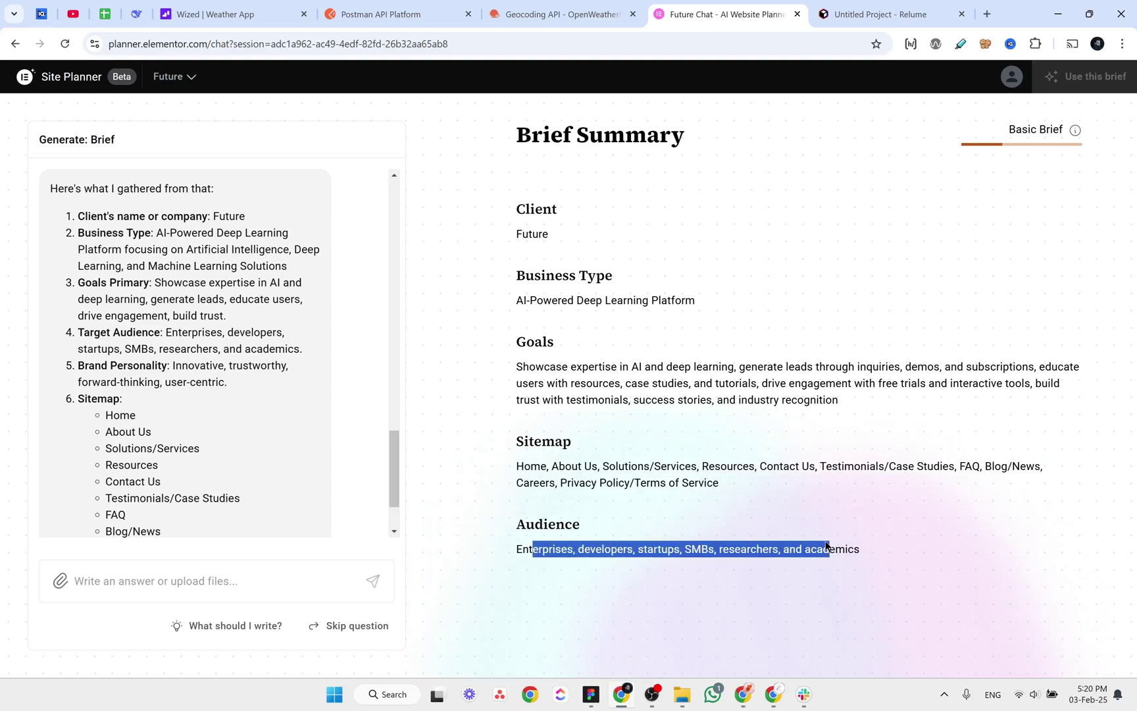
left_click_drag(540, 367, 312, 439)
scroll(311, 439, "down", 2)
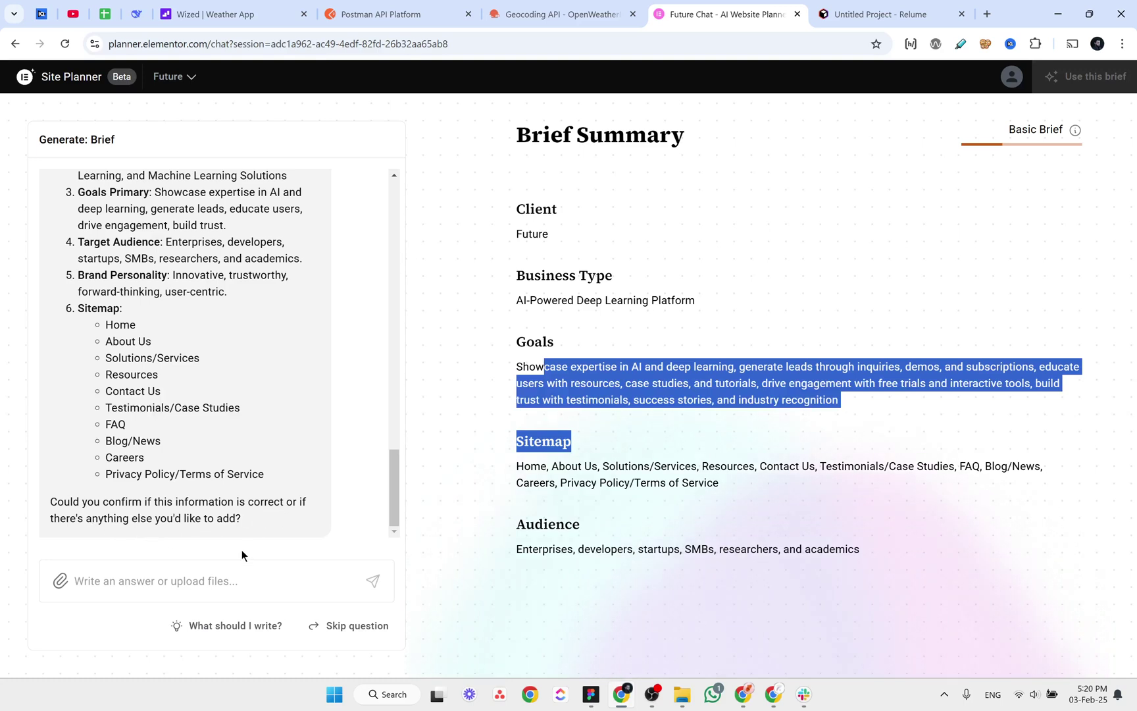
left_click(236, 576)
type("Yes th")
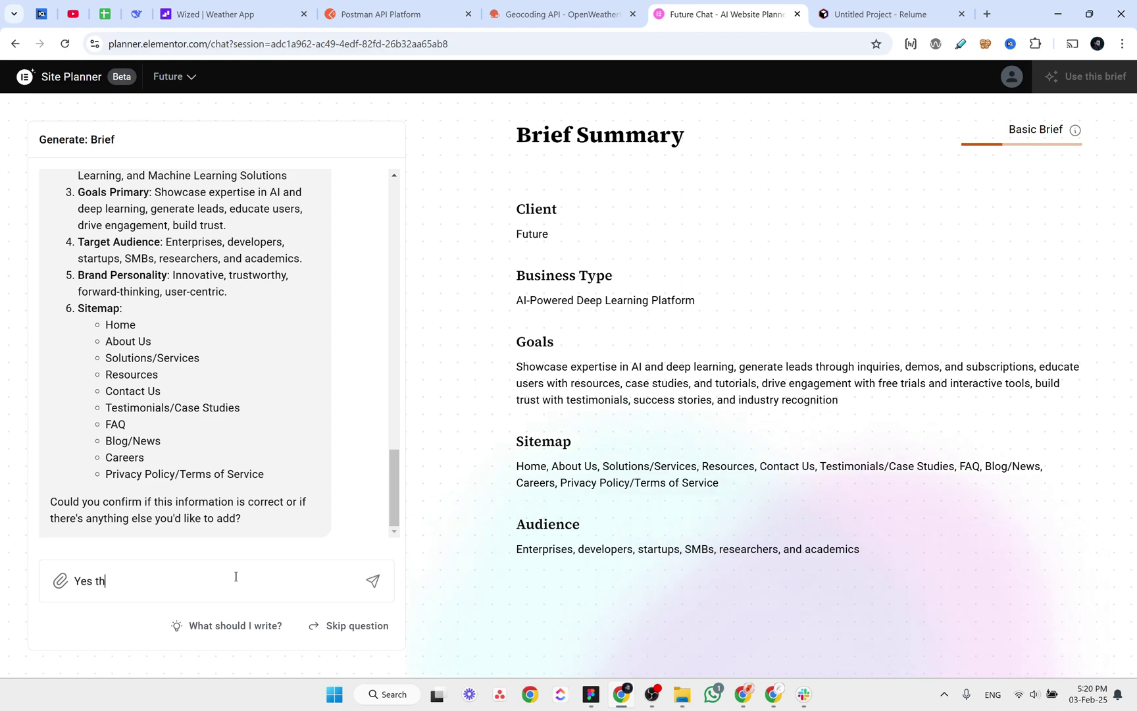
type("is informat")
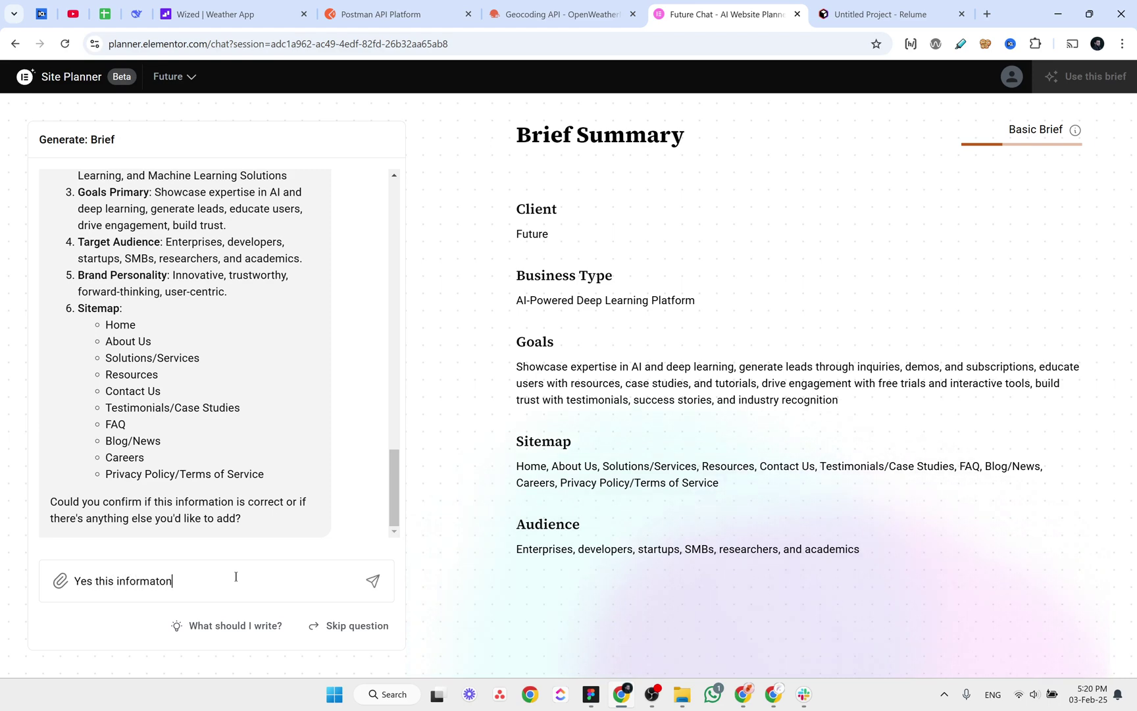
type("ion is correct")
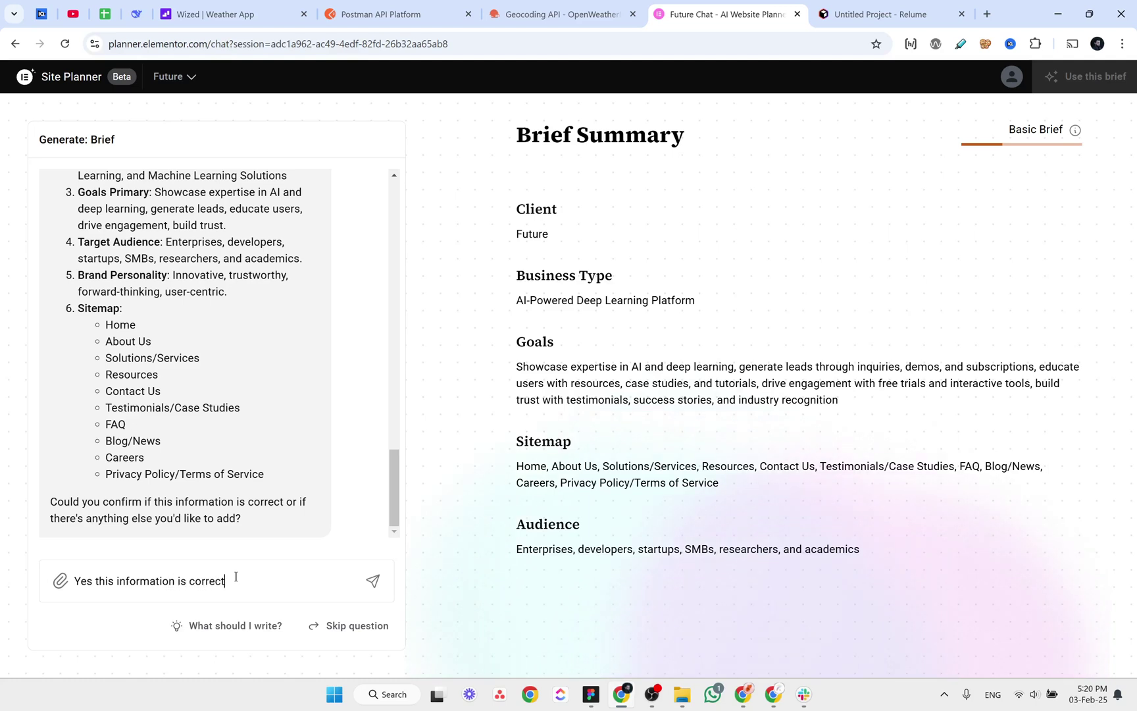
key("Return")
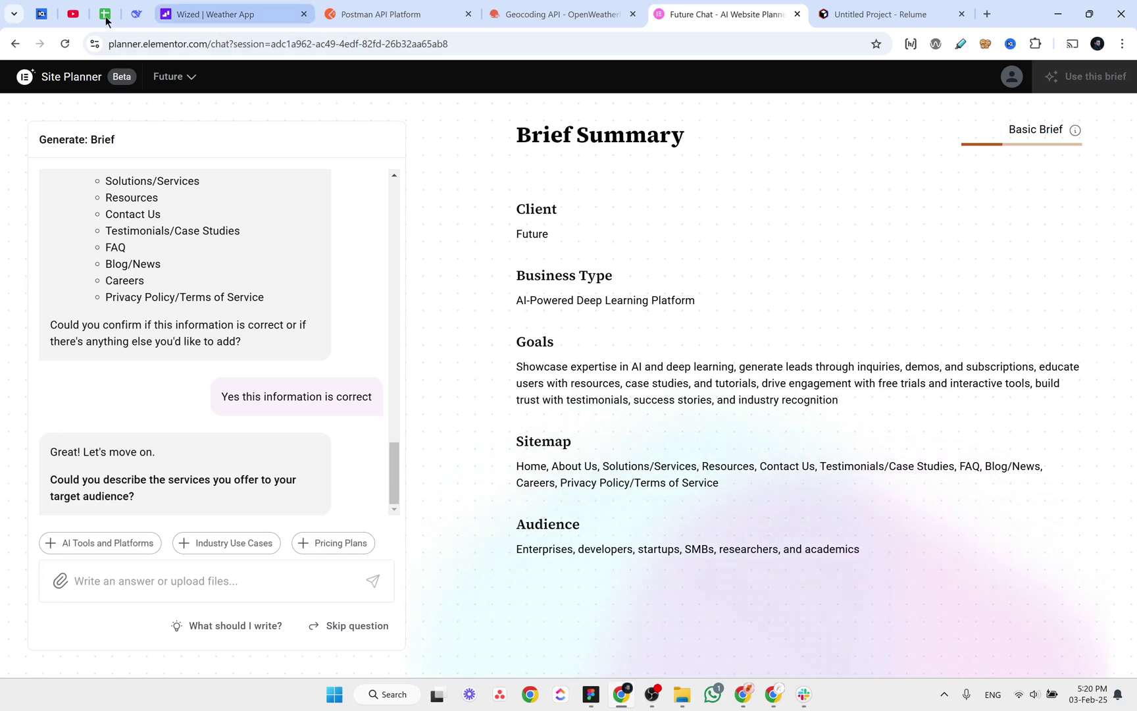
Select the Target Audience text in the DeepSeek brief and return to Elementor Site Planner.
left_click(138, 13)
left_click(453, 356)
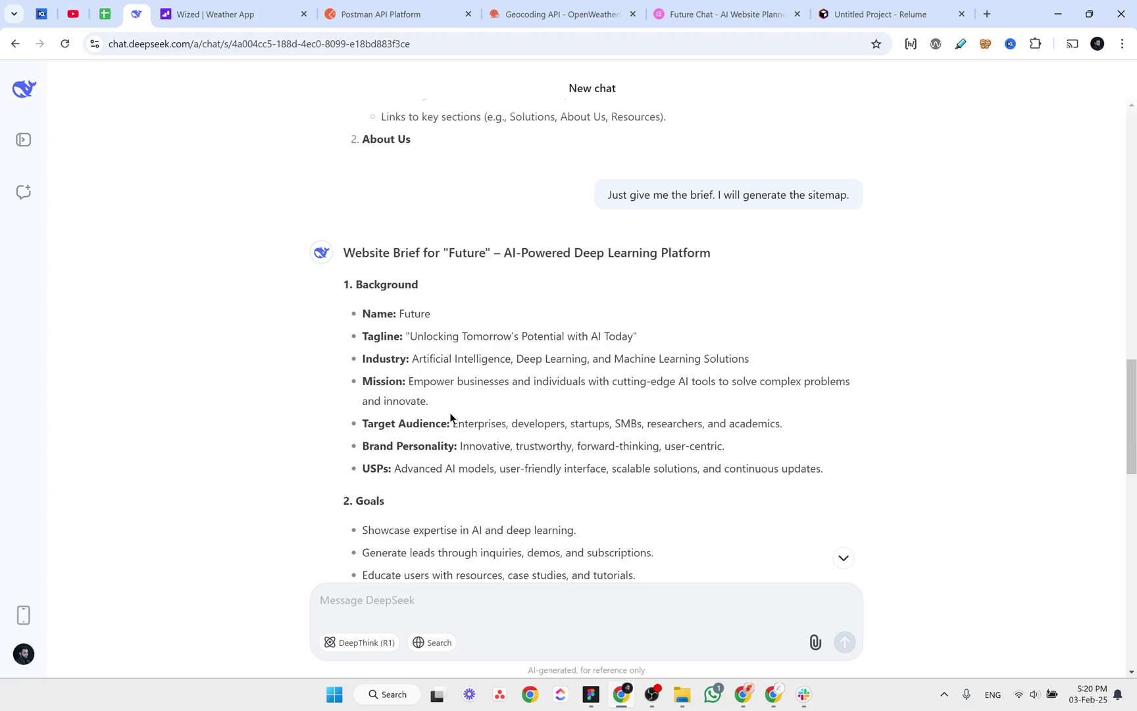
left_click_drag(454, 423, 784, 427)
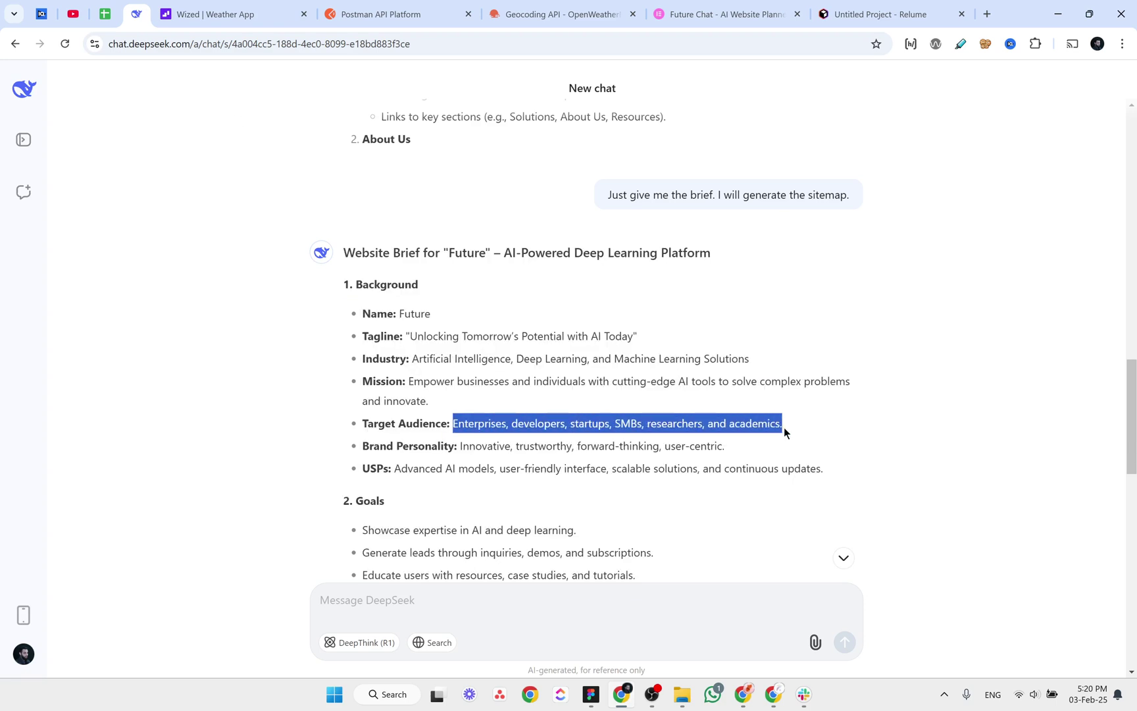
left_click(724, 14)
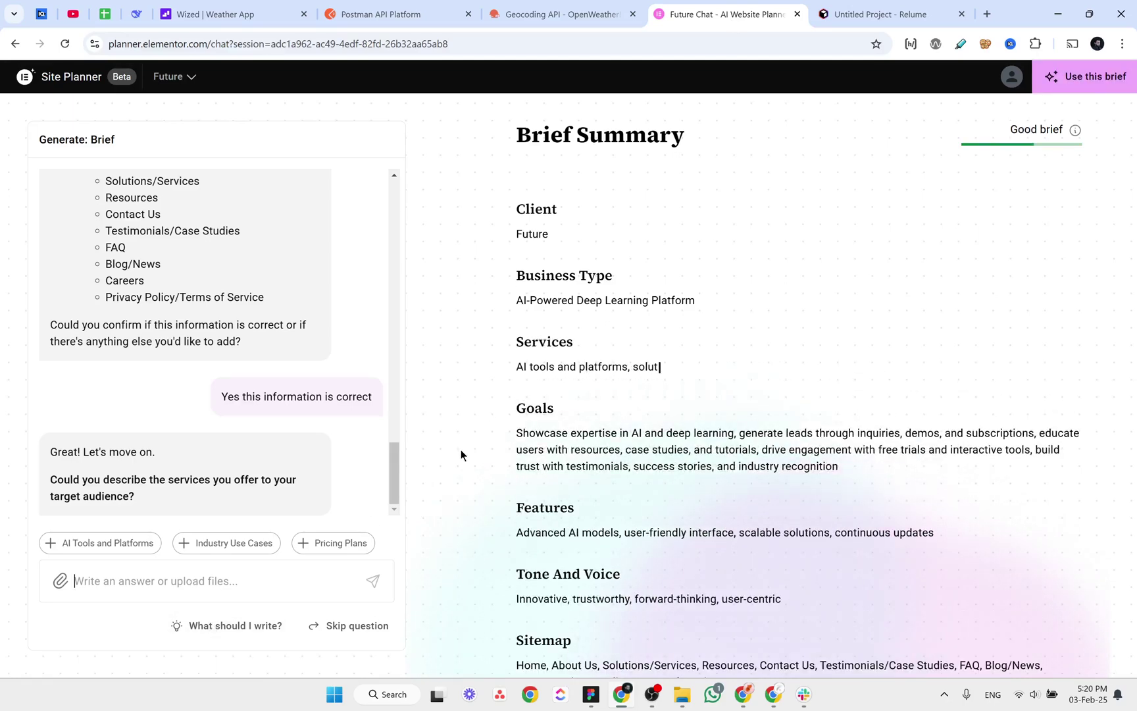
Look over the expanded brief summary and use this brief to start generating the sitemap.
scroll(583, 453, "down", 3)
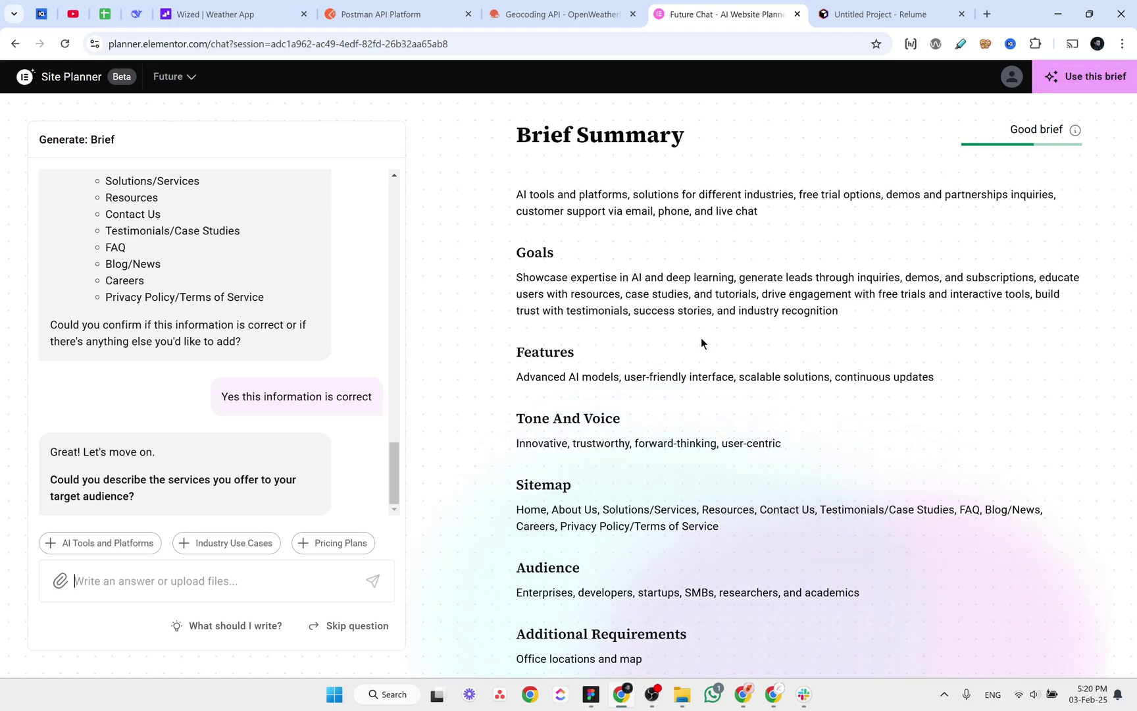
left_click_drag(518, 593, 845, 579)
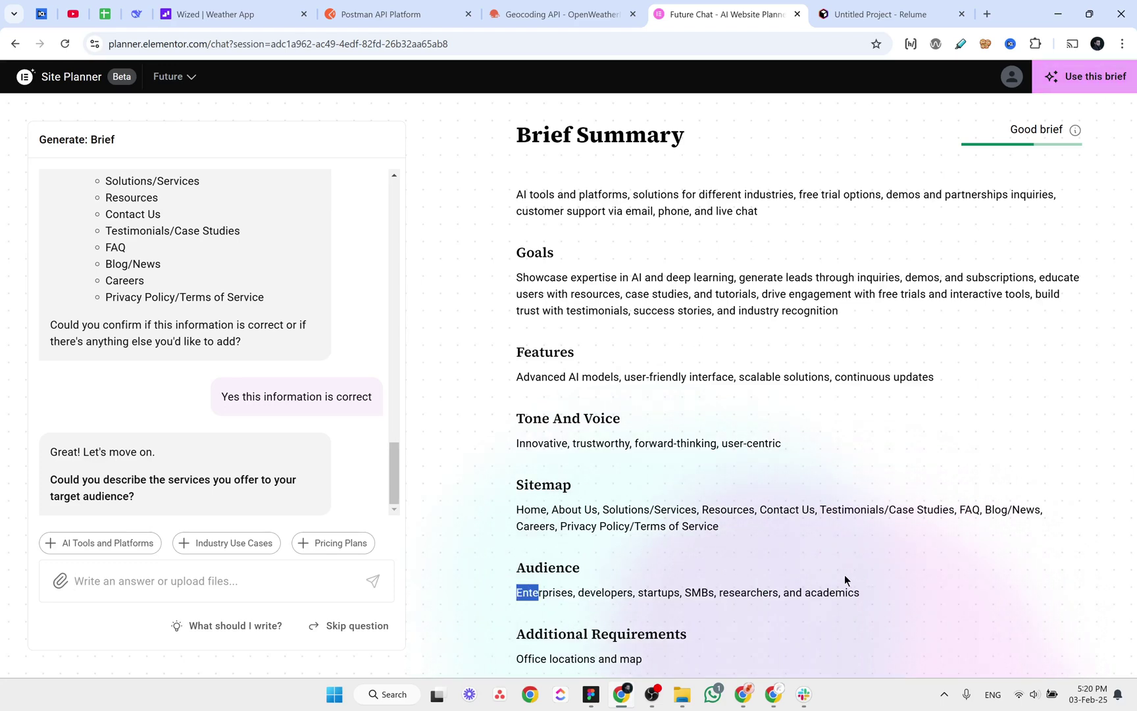
left_click(792, 377)
left_click(1048, 85)
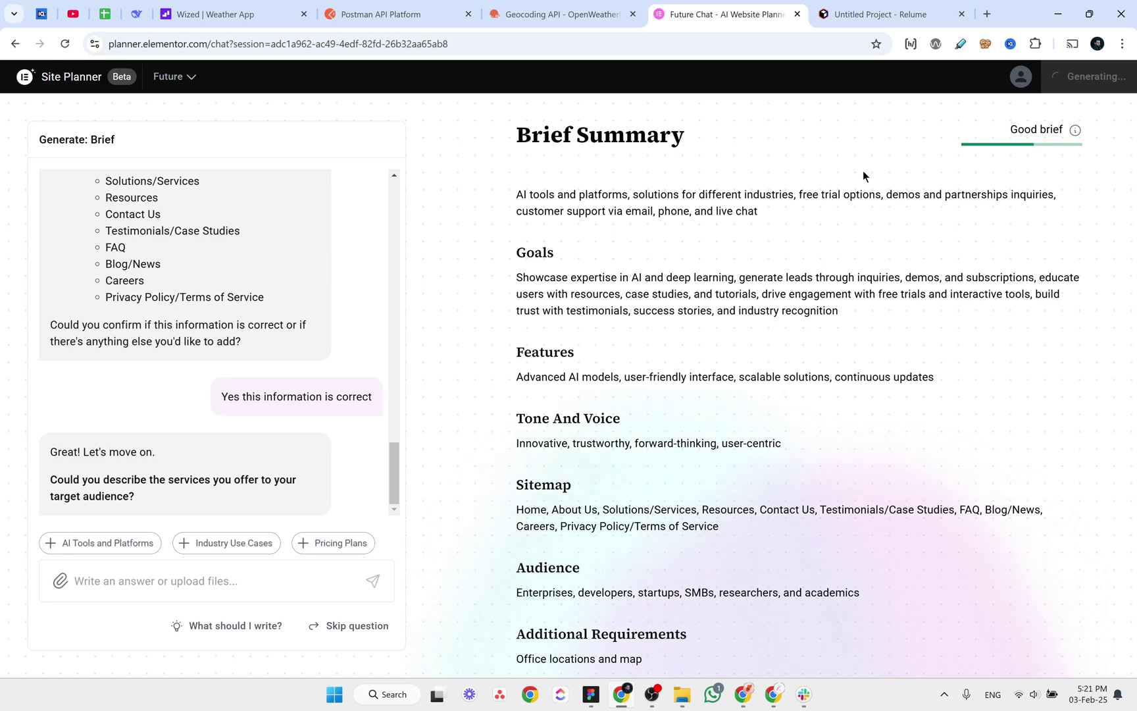
Copy the brief from its title through the Goals section in DeepSeek and paste it into Relume's sitemap prompt.
left_click(131, 19)
scroll(434, 331, "down", 1)
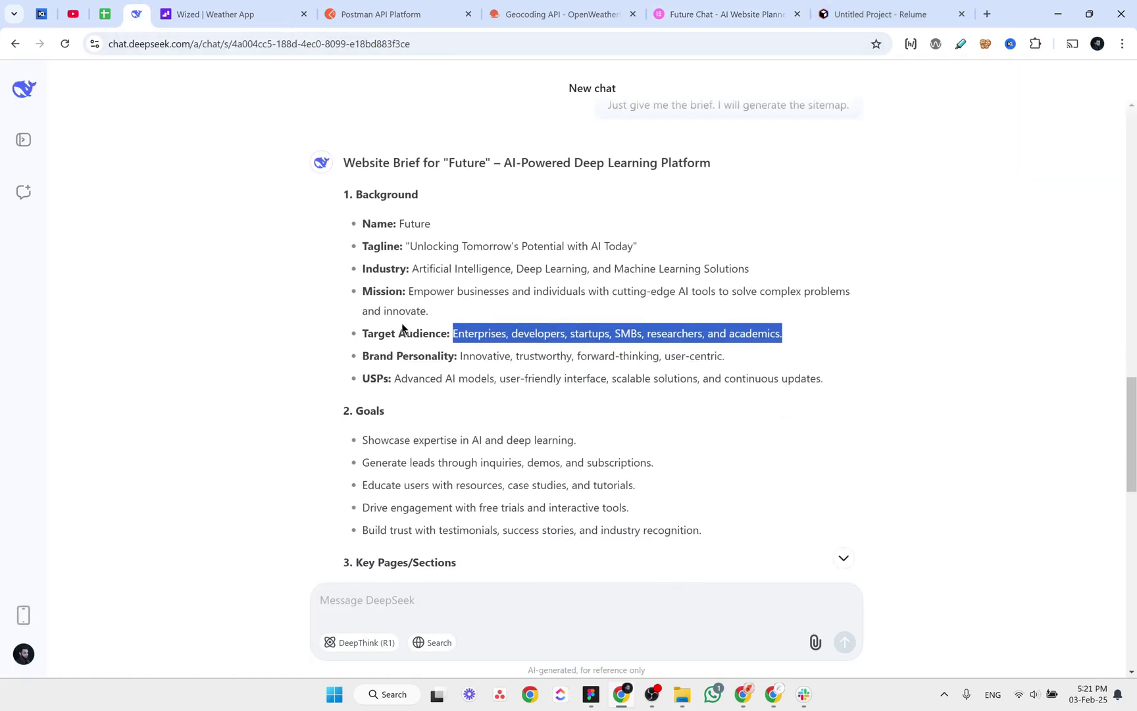
left_click(378, 256)
left_click_drag(345, 162, 700, 530)
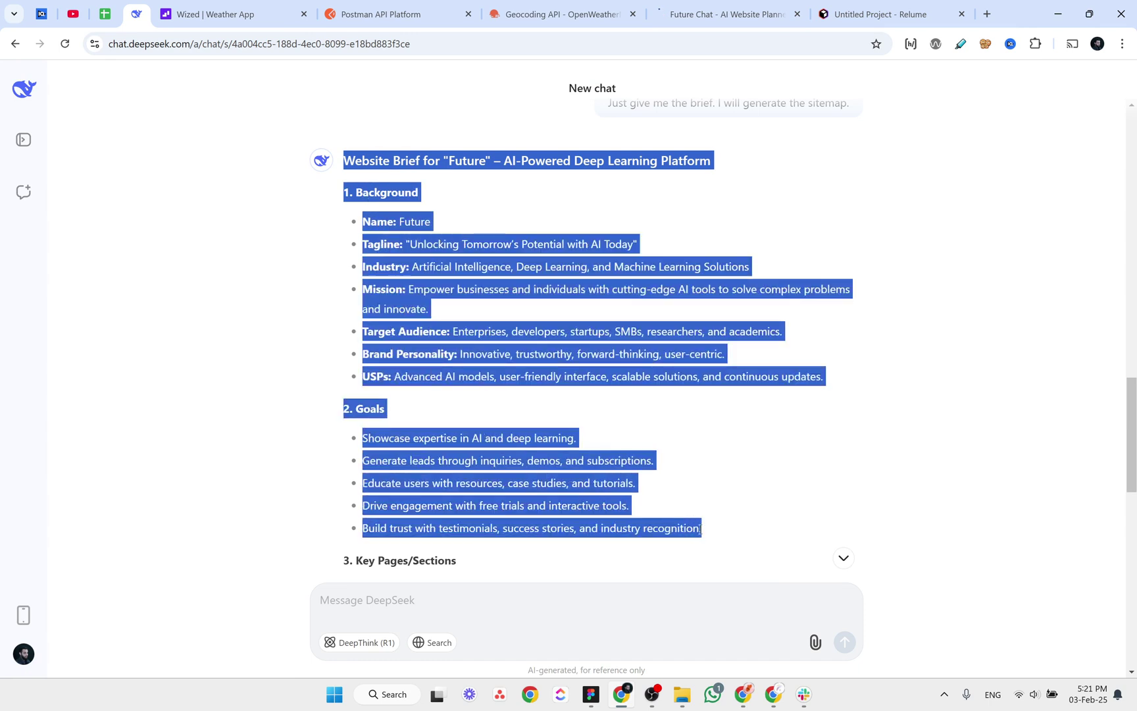
left_click(869, 23)
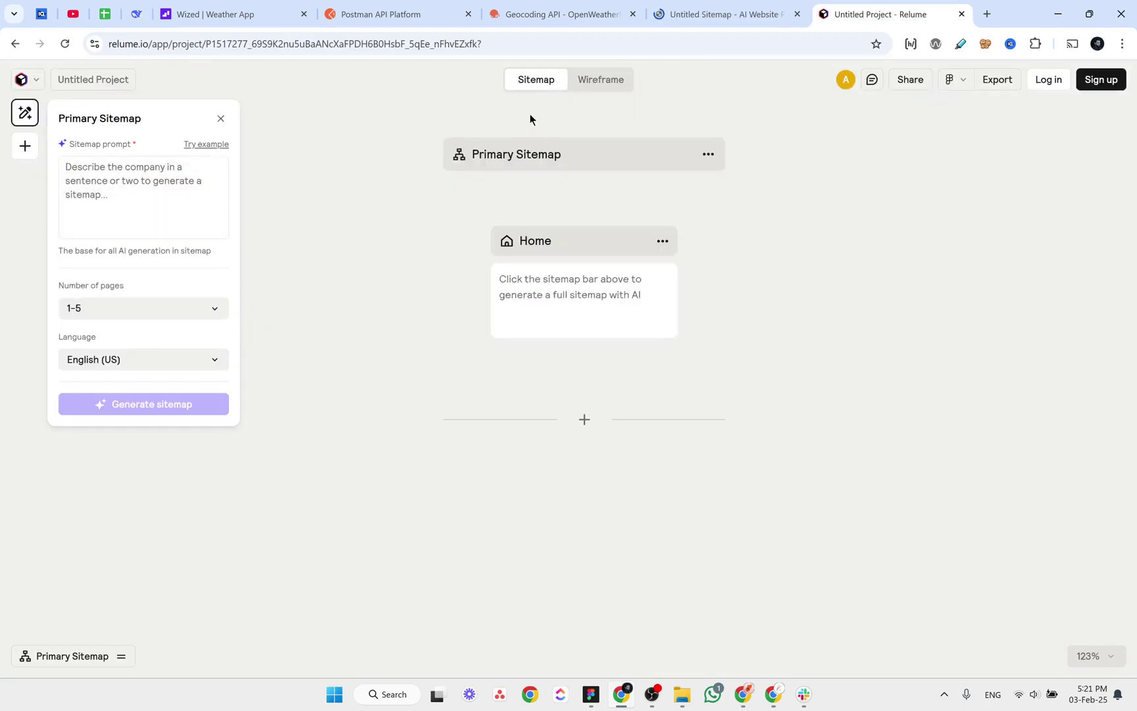
left_click(153, 175)
key("ctrl+v")
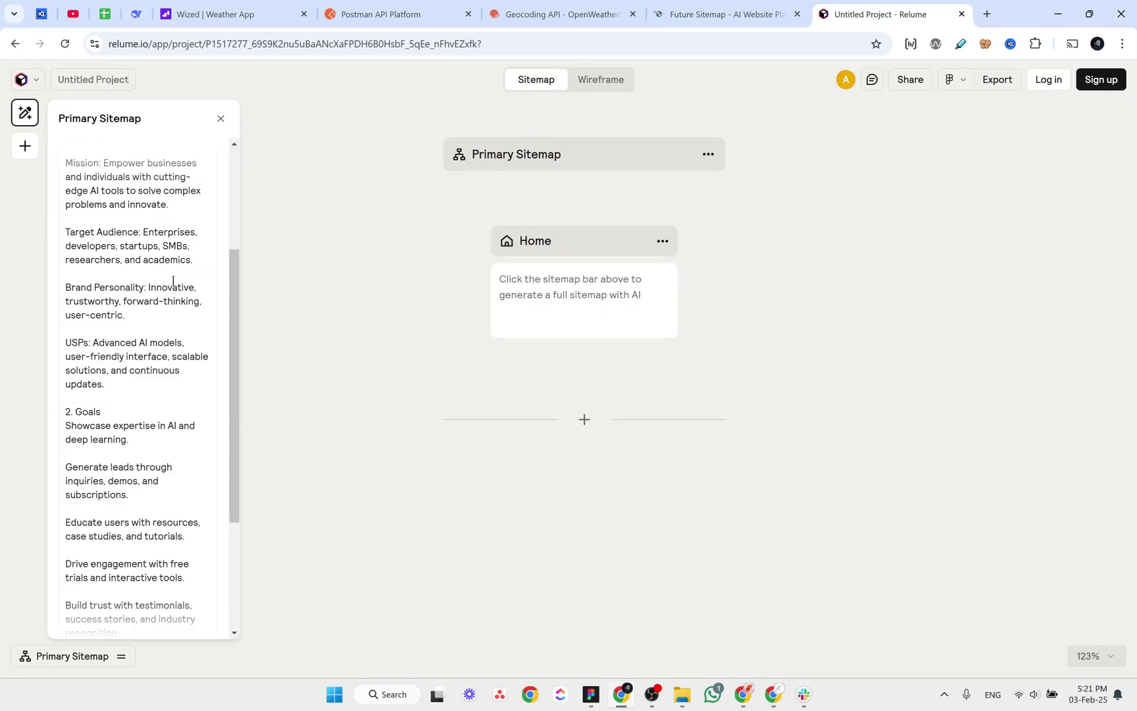
Set the number of pages to 10-15 and generate the Relume sitemap from the pasted brief.
scroll(173, 281, "down", 3)
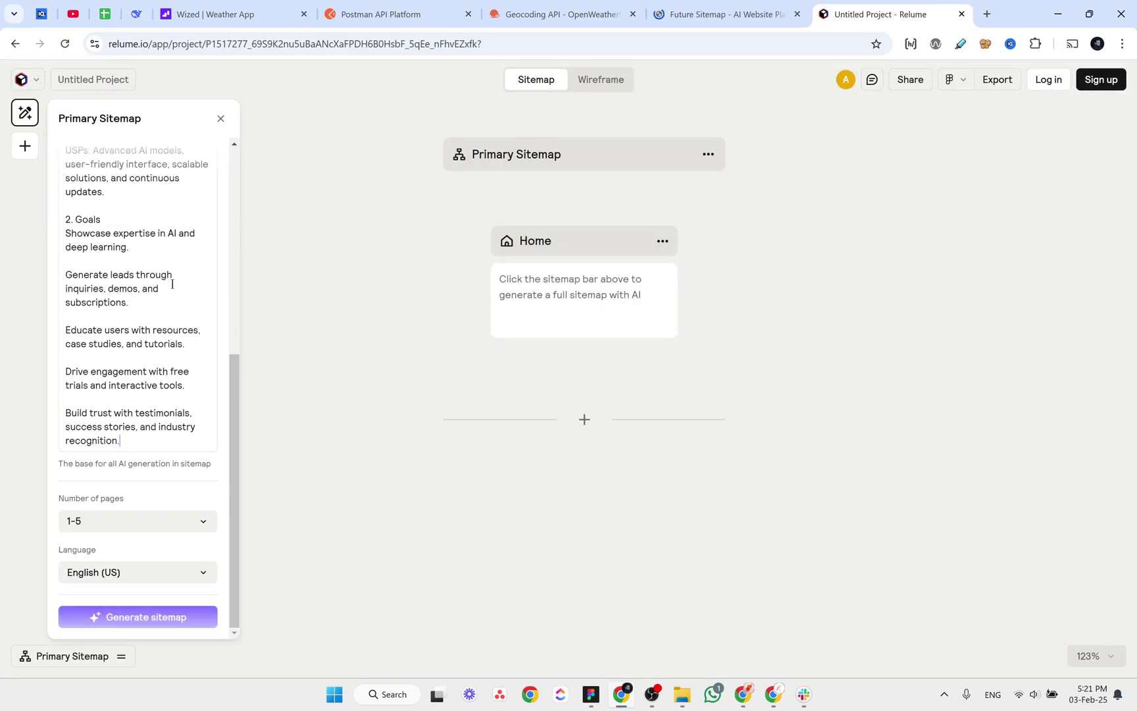
left_click(190, 527)
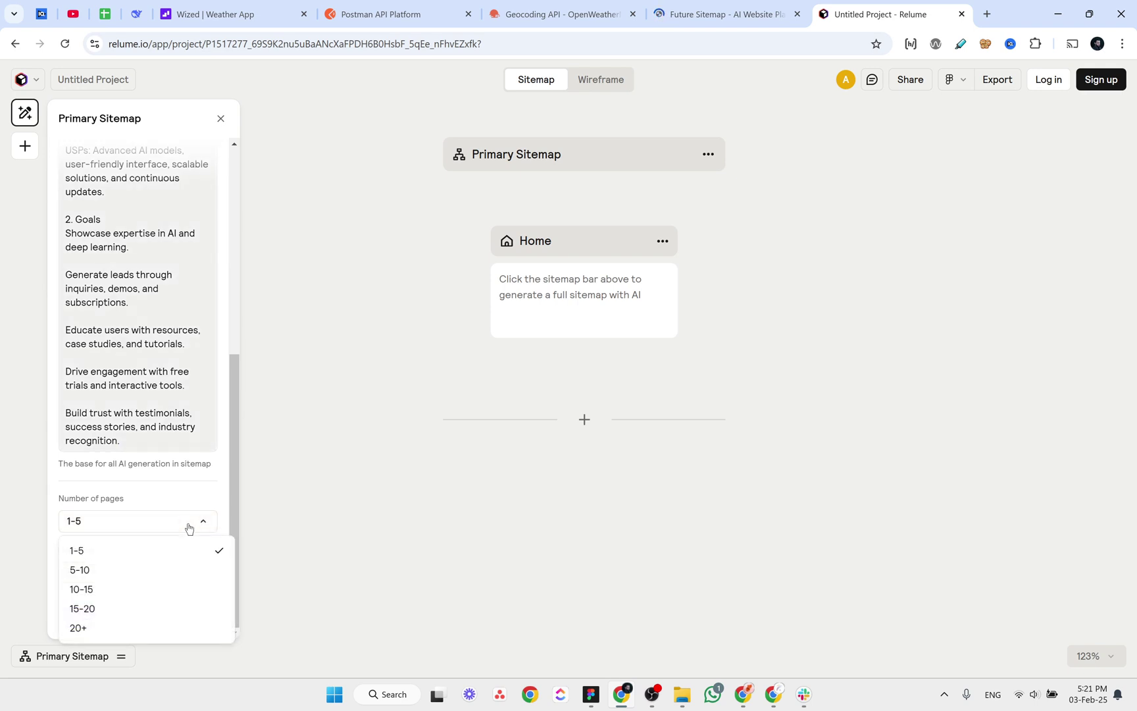
left_click(159, 596)
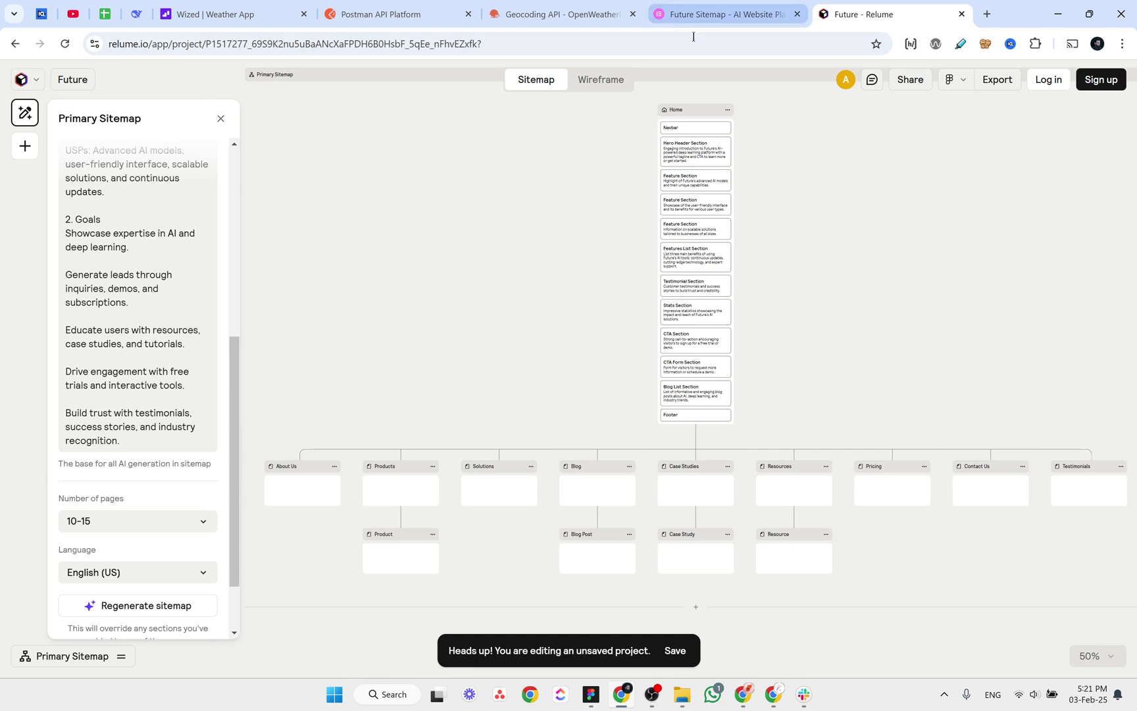
Look over the empty top-level pages in the Relume sitemap, from About Us and Products across to Testimonials.
left_click(299, 465)
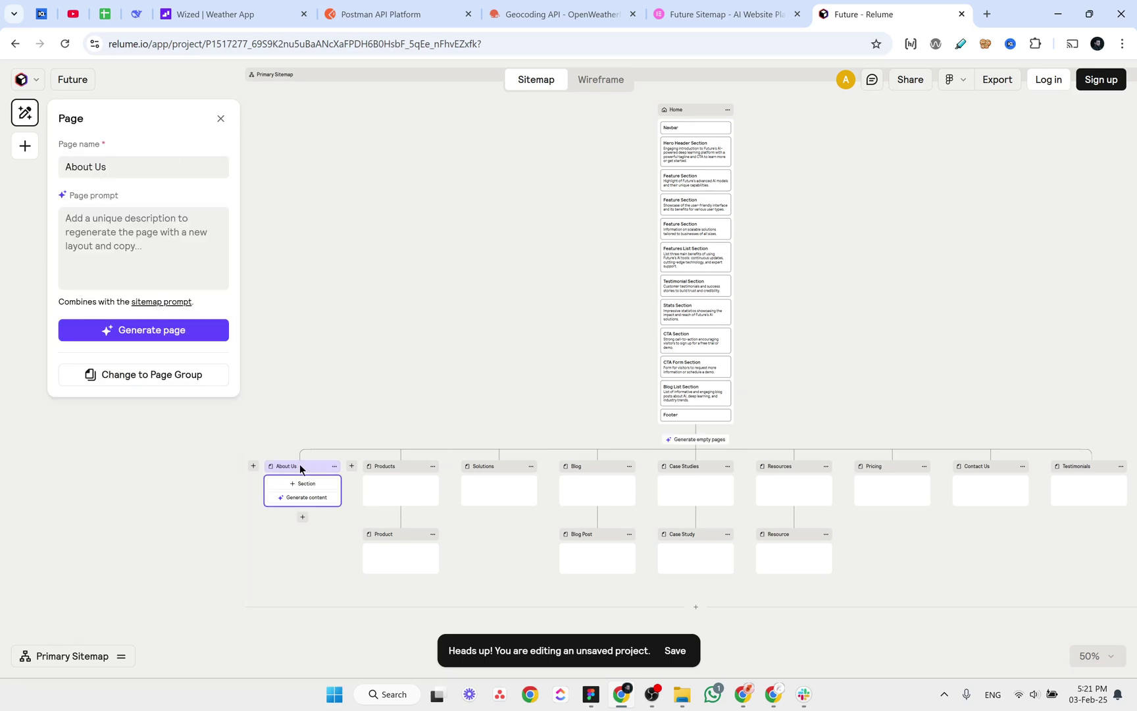
left_click(1073, 467)
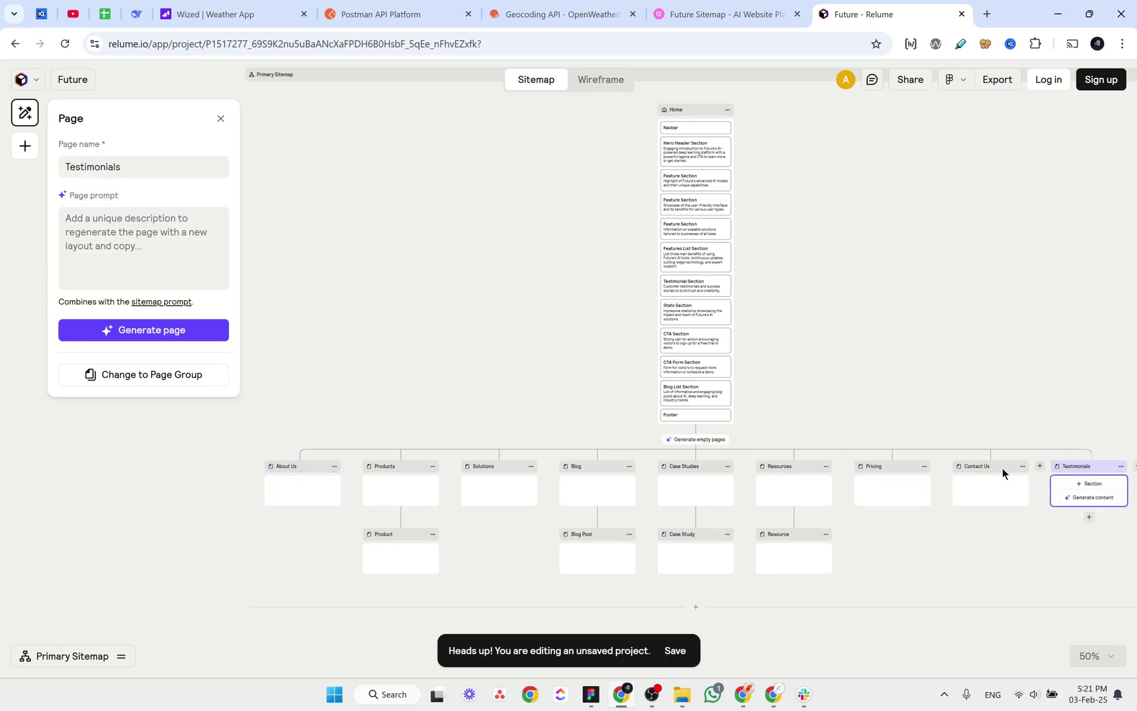
left_click(316, 467)
left_click(382, 466)
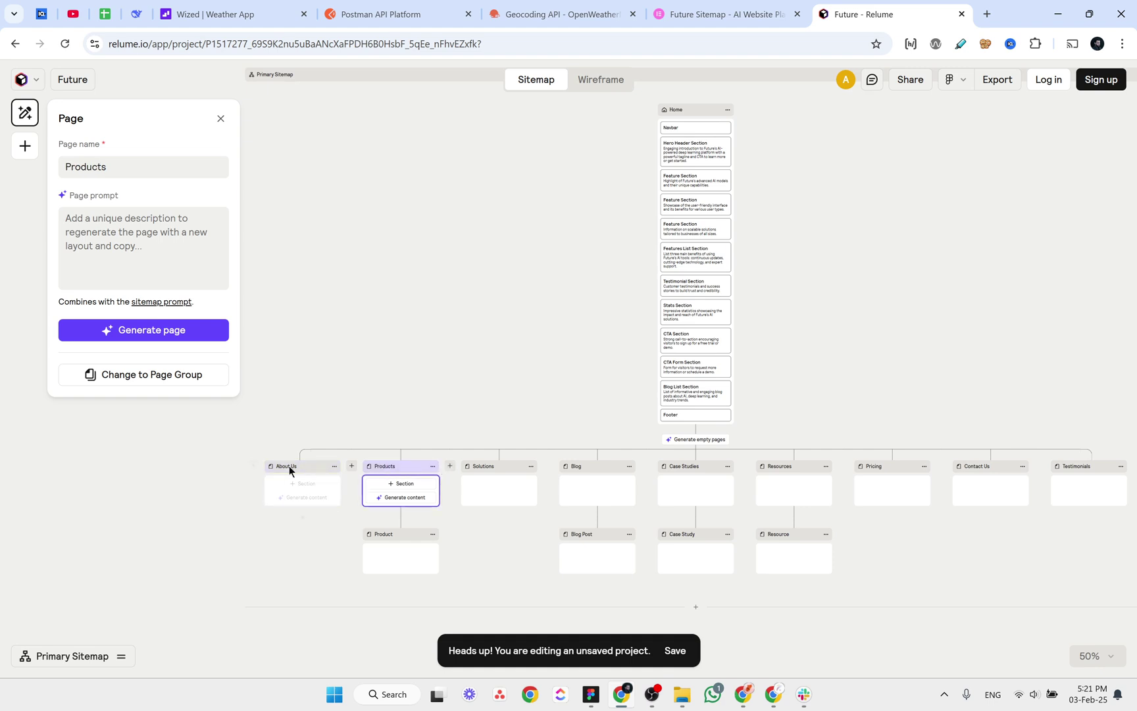
left_click(311, 465)
left_click(399, 468)
left_click(368, 355)
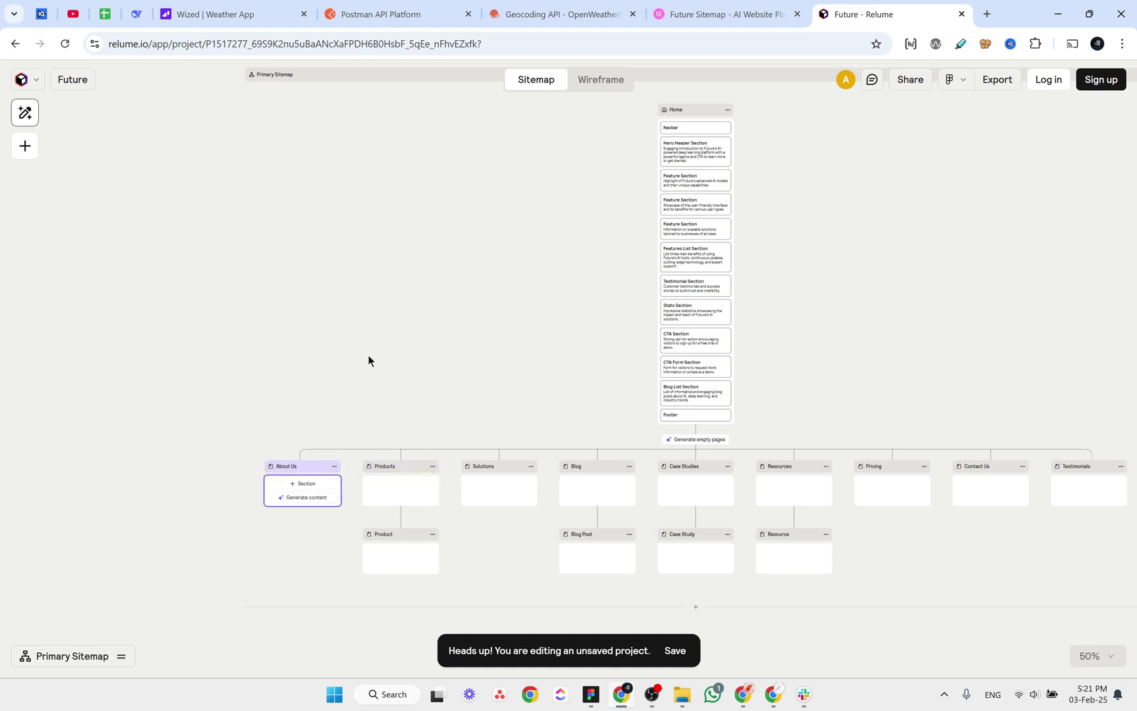
Generate section content for the About Us, Products and Solutions pages and look over the generated sections.
left_click(297, 466)
left_click(304, 497)
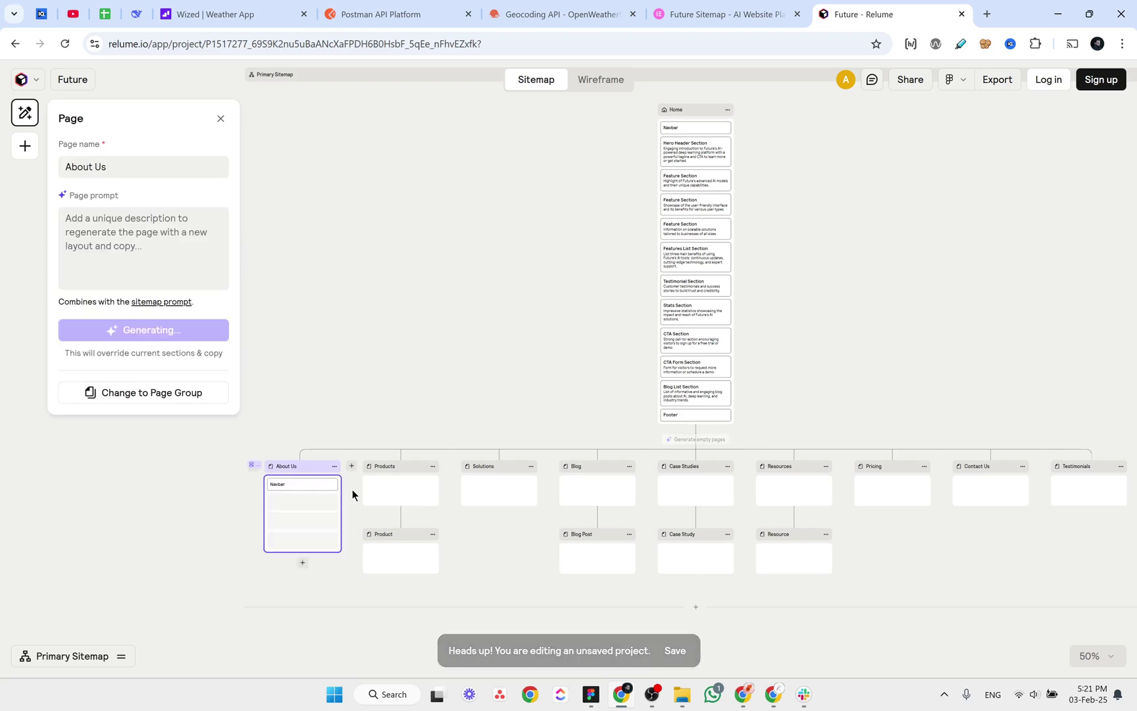
left_click(376, 468)
left_click(402, 498)
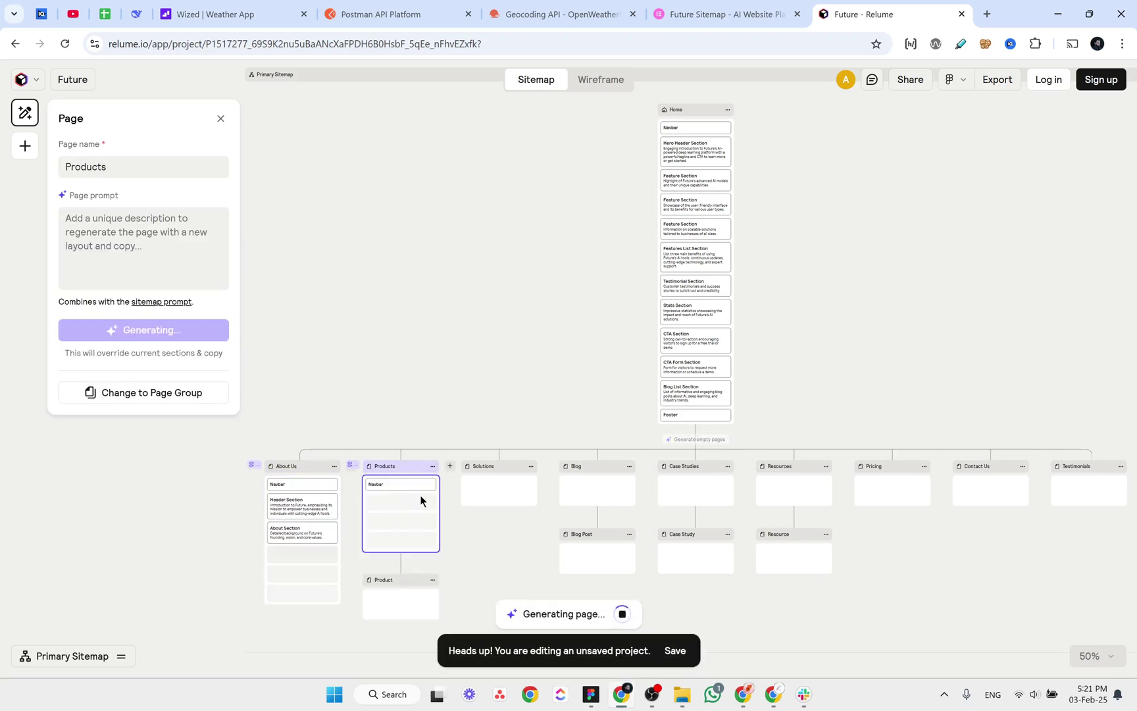
left_click(487, 466)
left_click(499, 498)
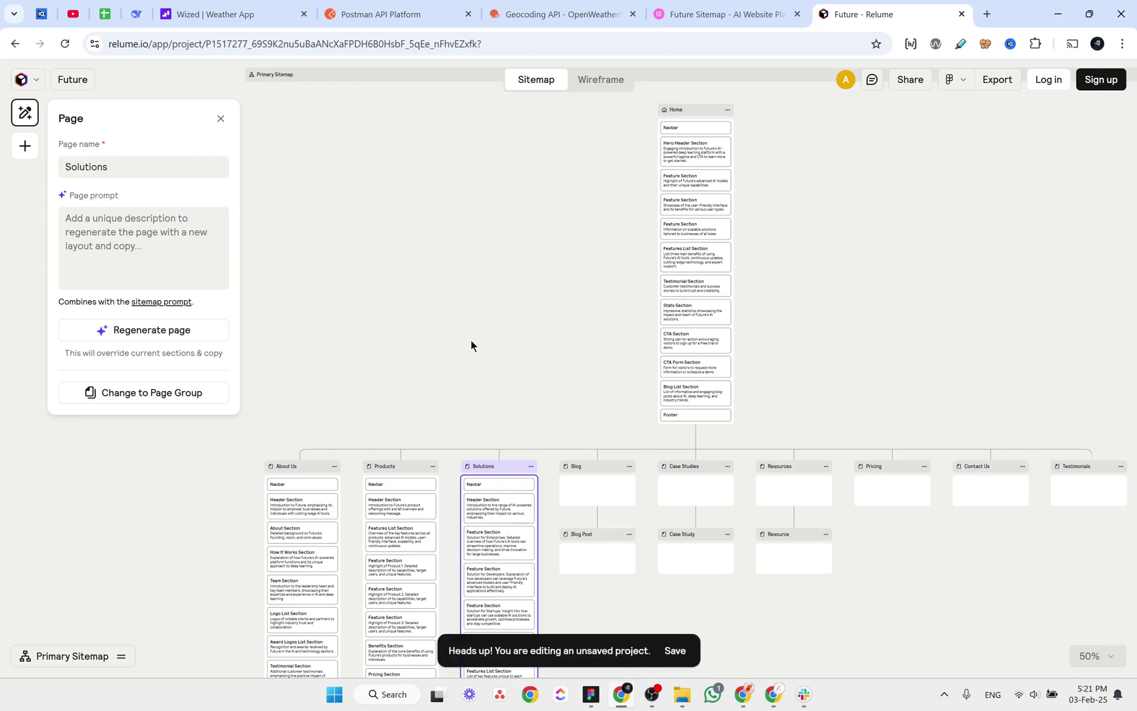
scroll(469, 341, "down", 5)
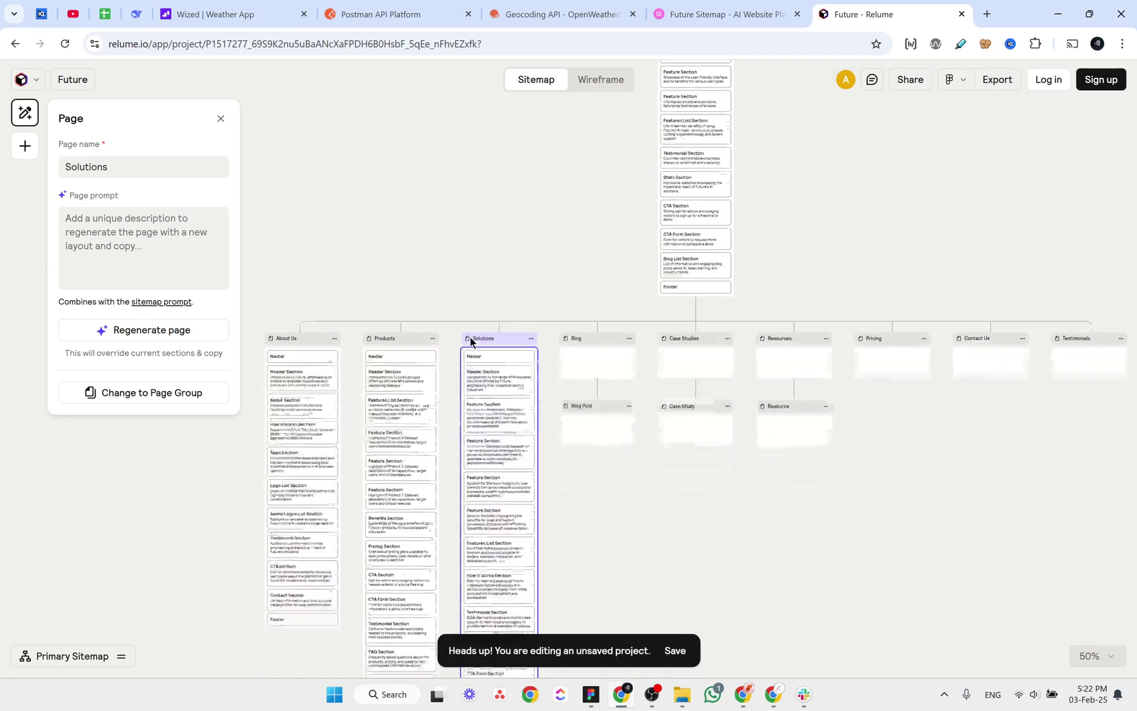
scroll(470, 337, "up", 2)
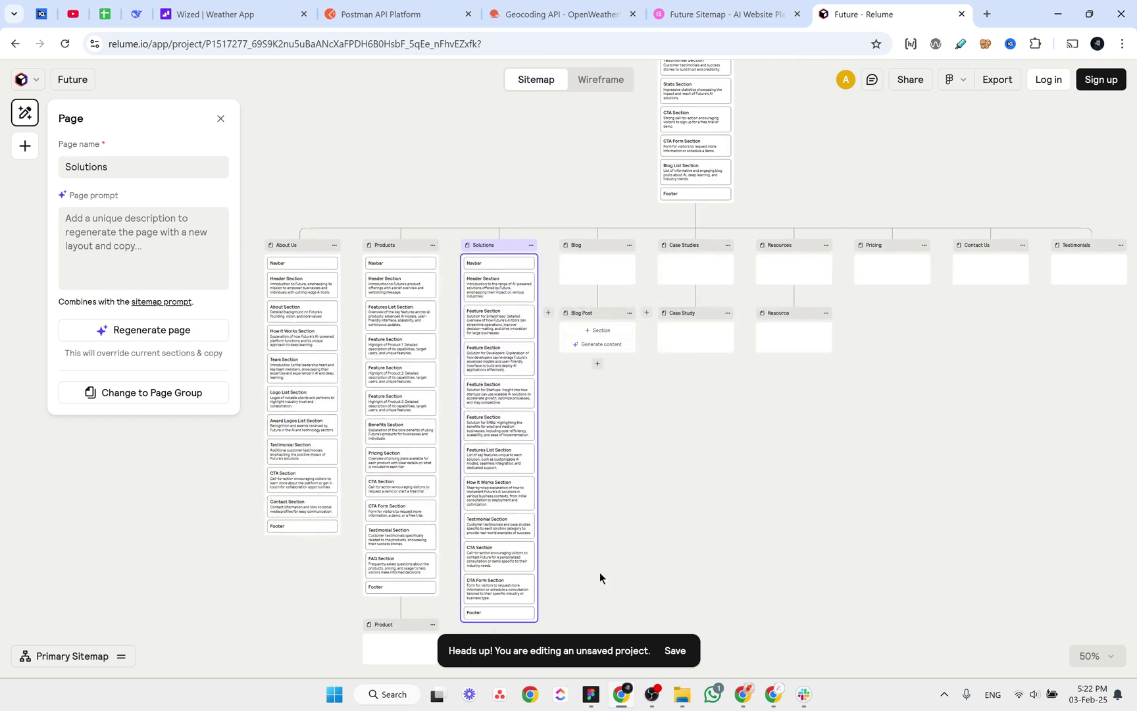
Try to save the Relume project, then dismiss the account dialog.
left_click(676, 650)
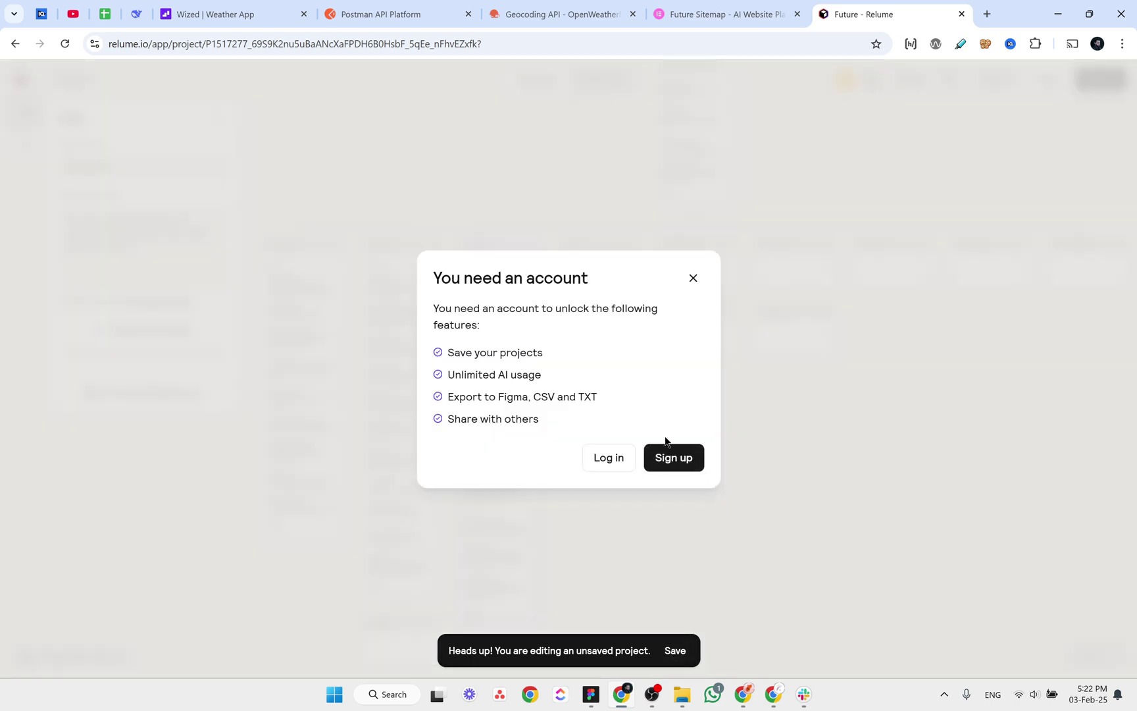
left_click(693, 278)
scroll(661, 314, "up", 2)
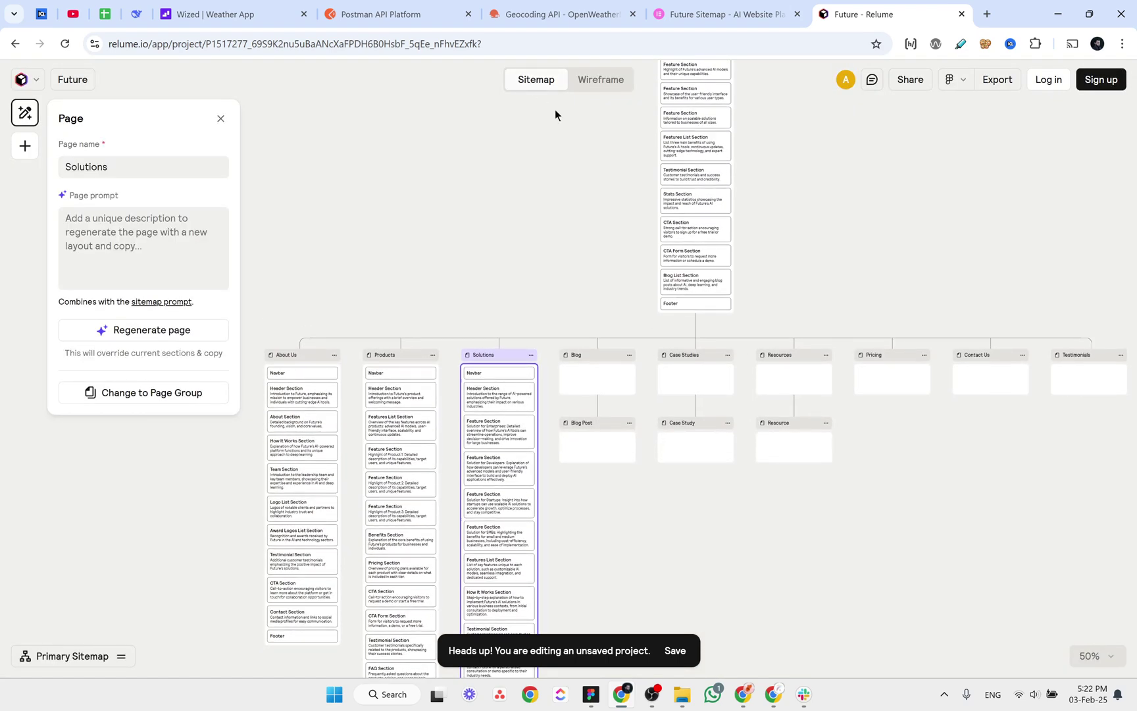
Switch to Elementor Site Planner and view the top of the sitemap's Home page at 100% zoom.
left_click(711, 15)
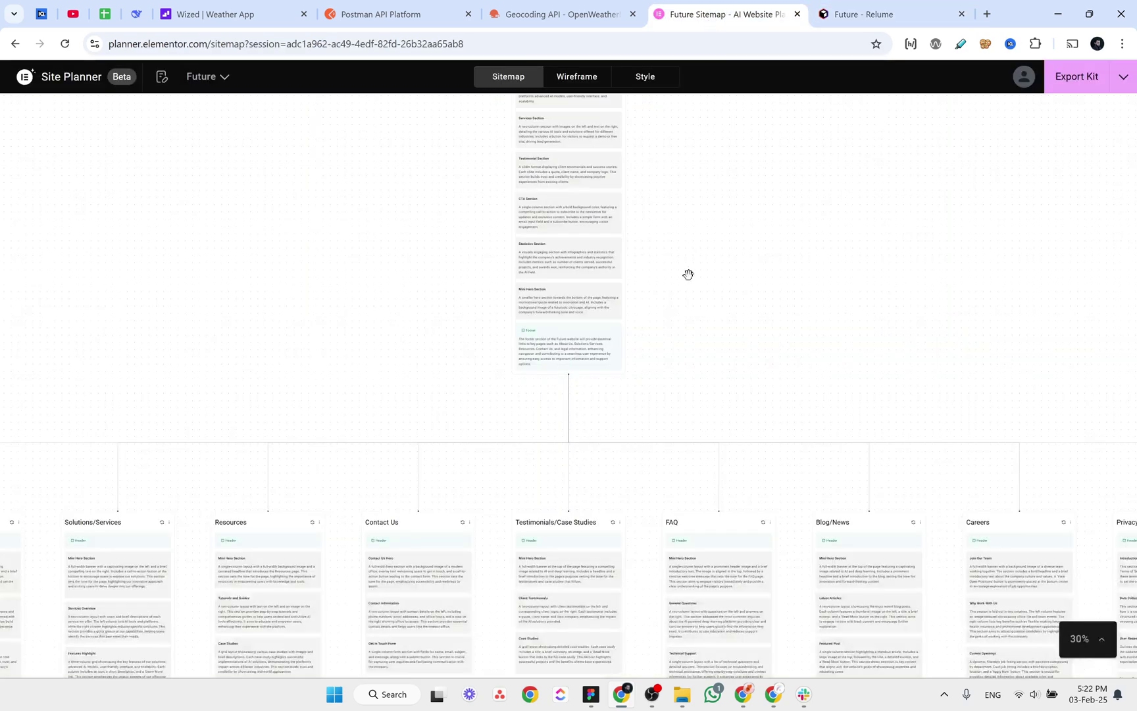
scroll(685, 272, "up", 6)
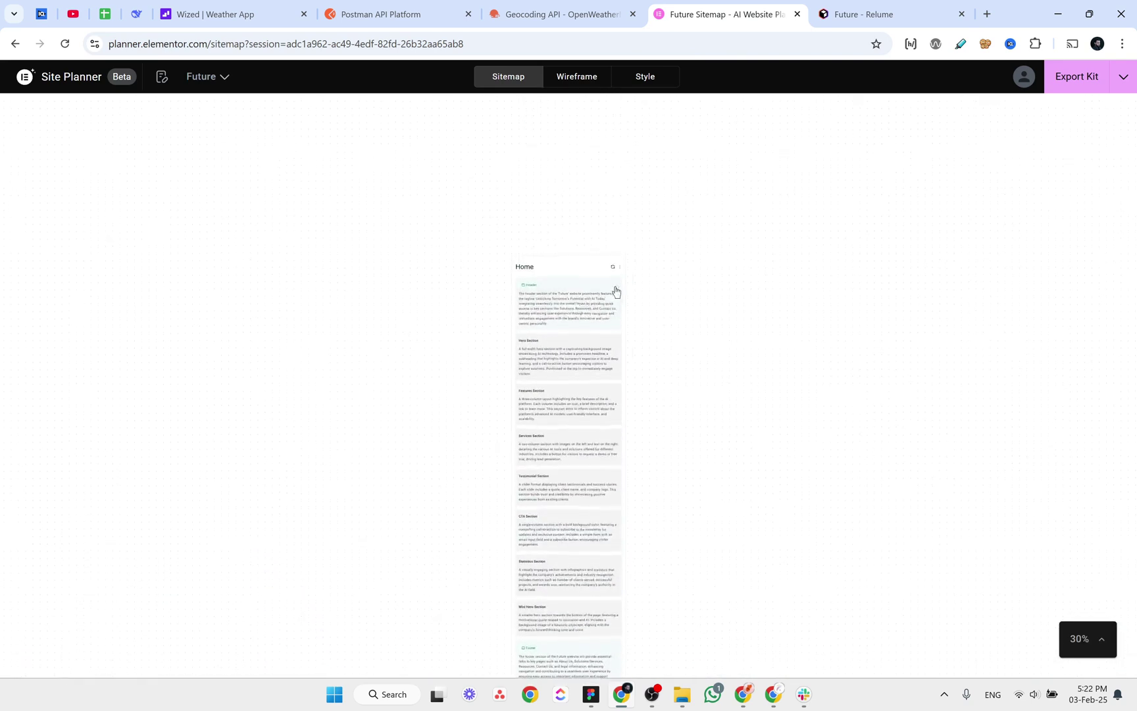
scroll(582, 284, "up", 3)
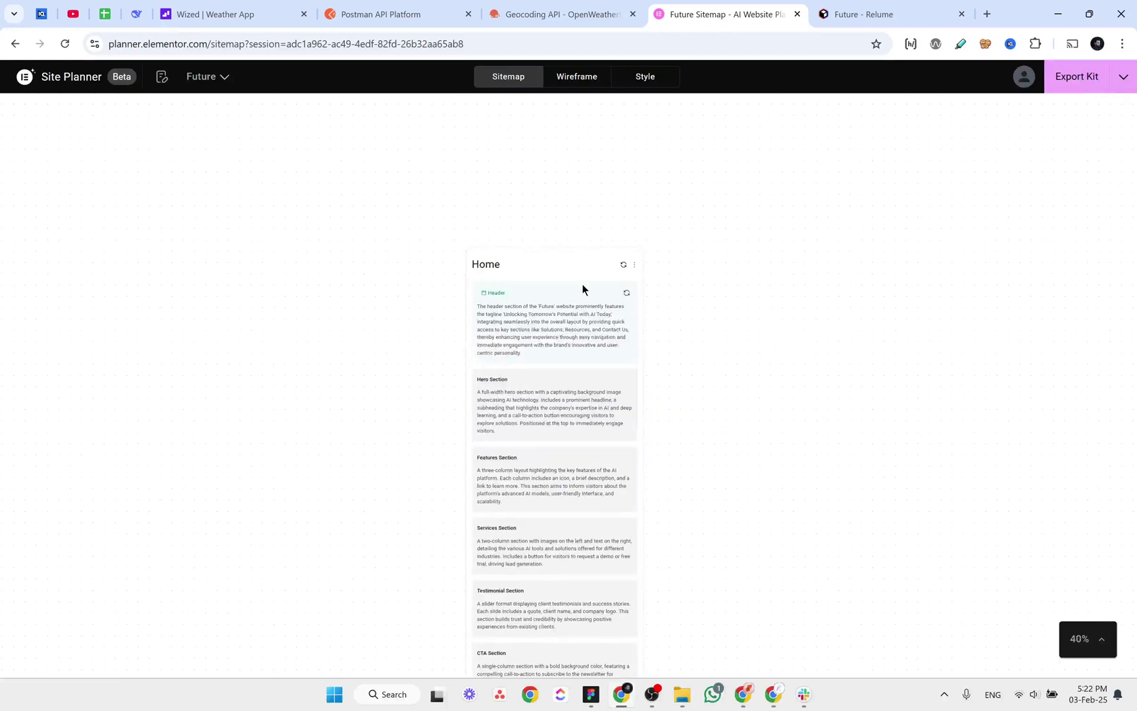
scroll(582, 283, "up", 2)
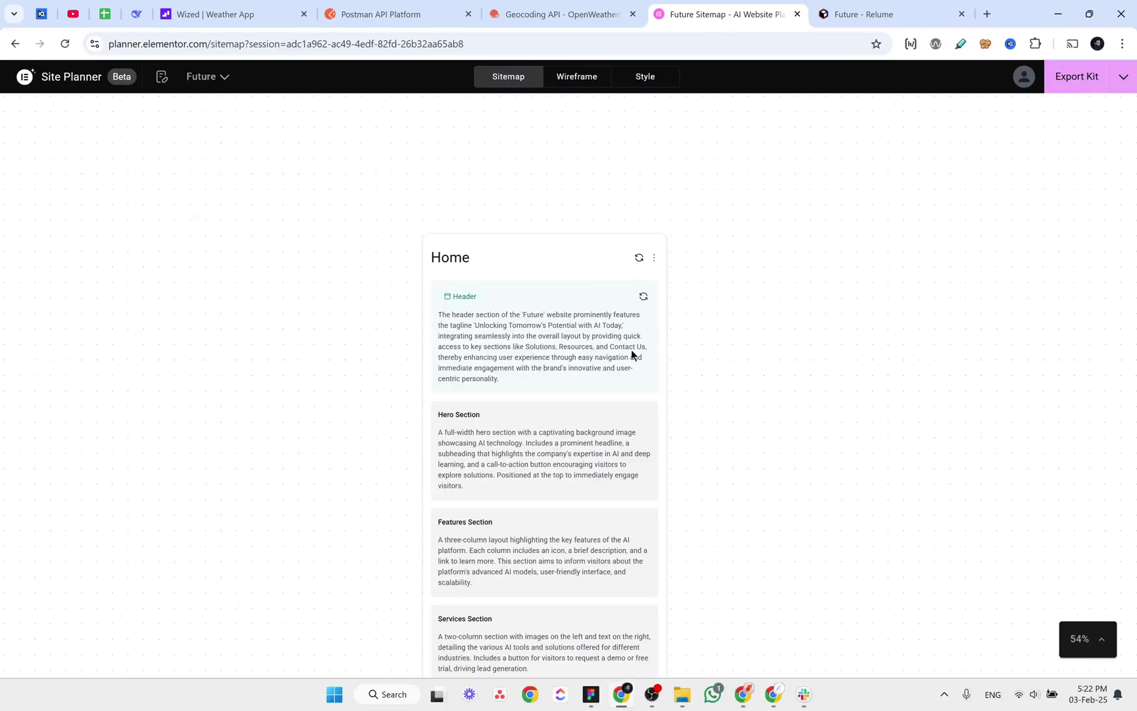
left_click(1087, 639)
left_click(1088, 559)
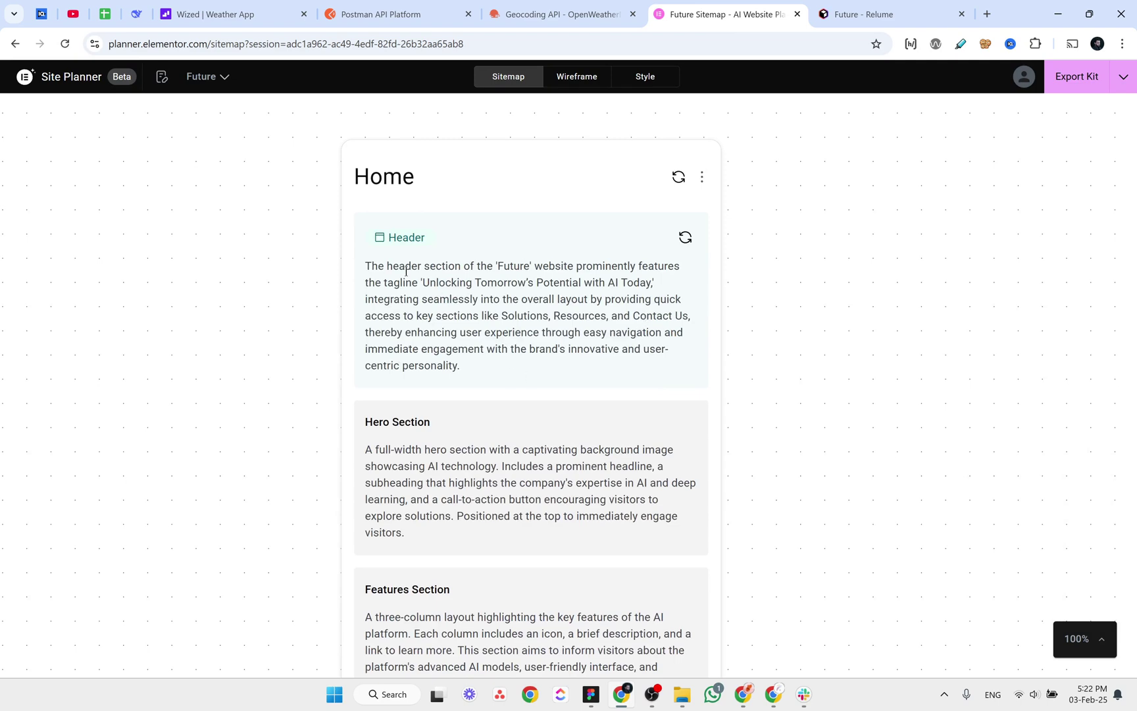
Switch to Relume and examine the Home page's section descriptions, from Navbar through Features List Section.
left_click(851, 16)
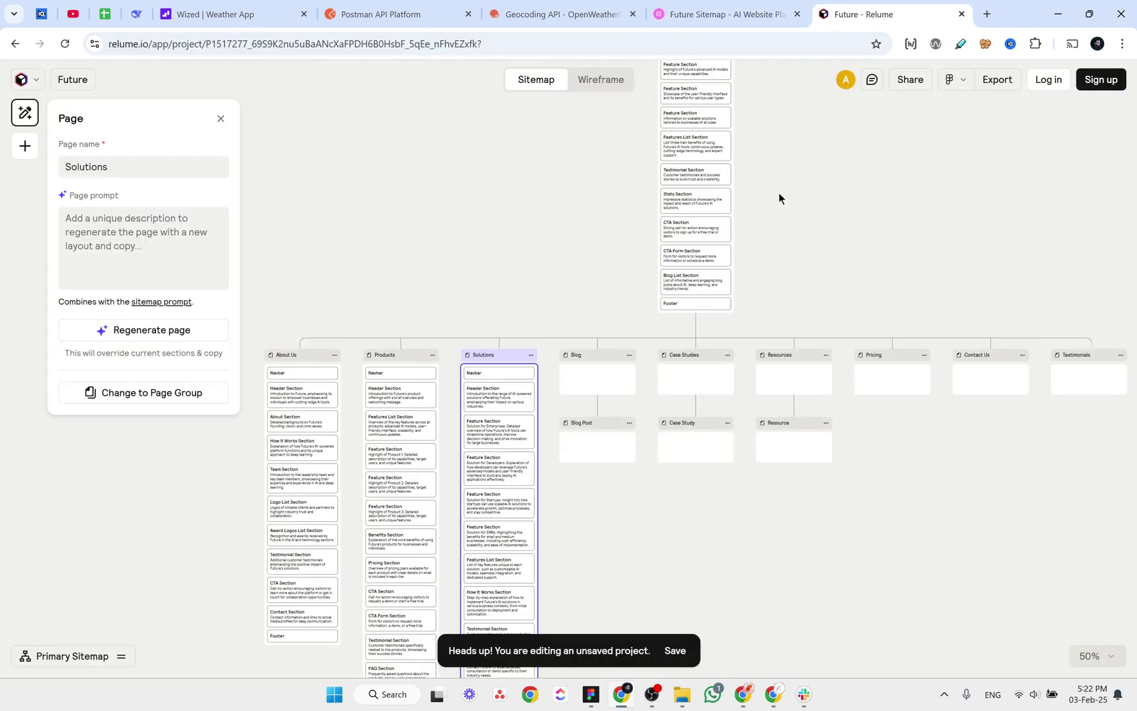
scroll(777, 188, "up", 5)
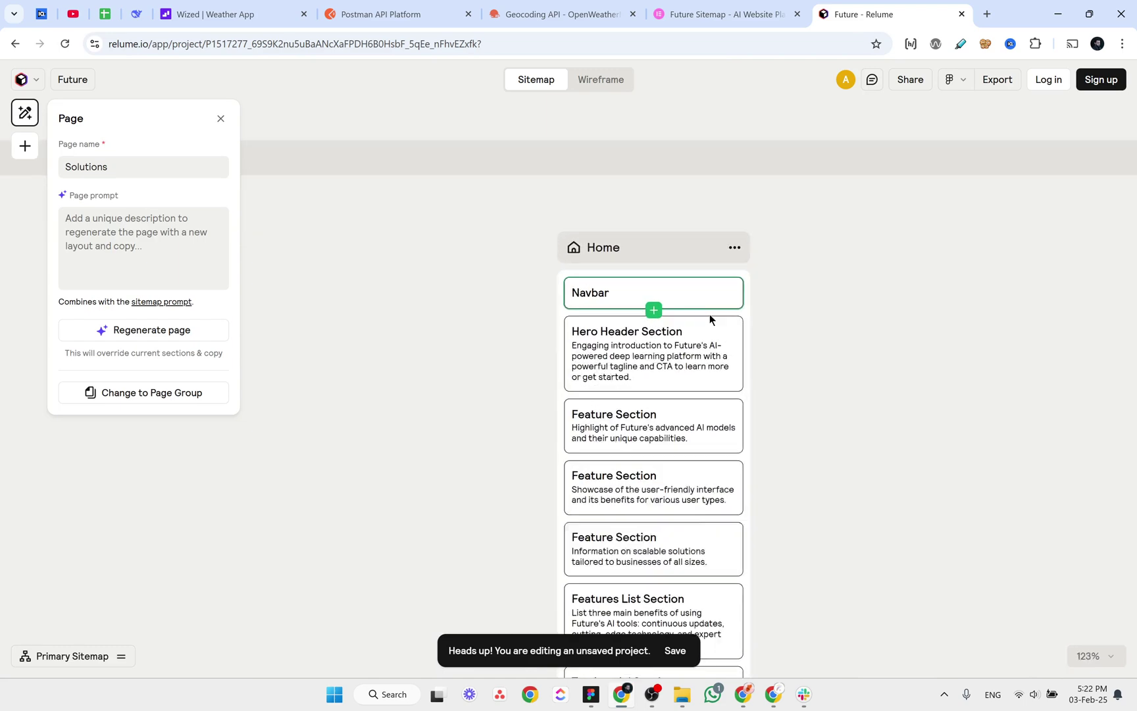
scroll(710, 316, "up", 5)
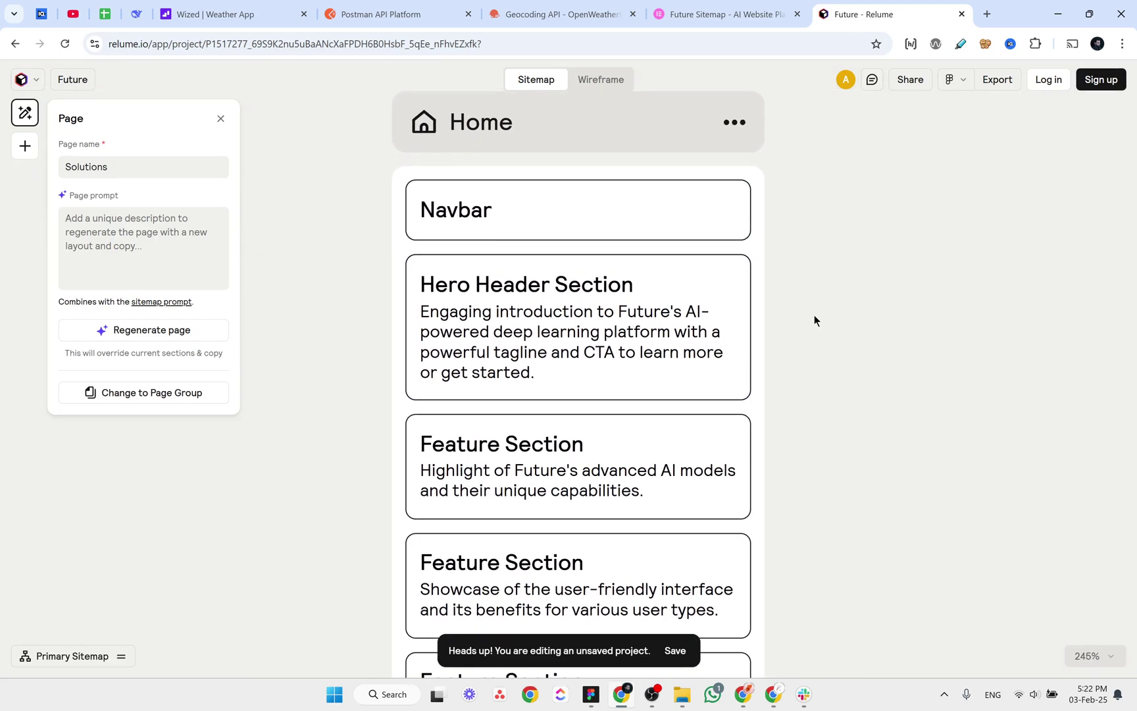
scroll(815, 321, "up", 1)
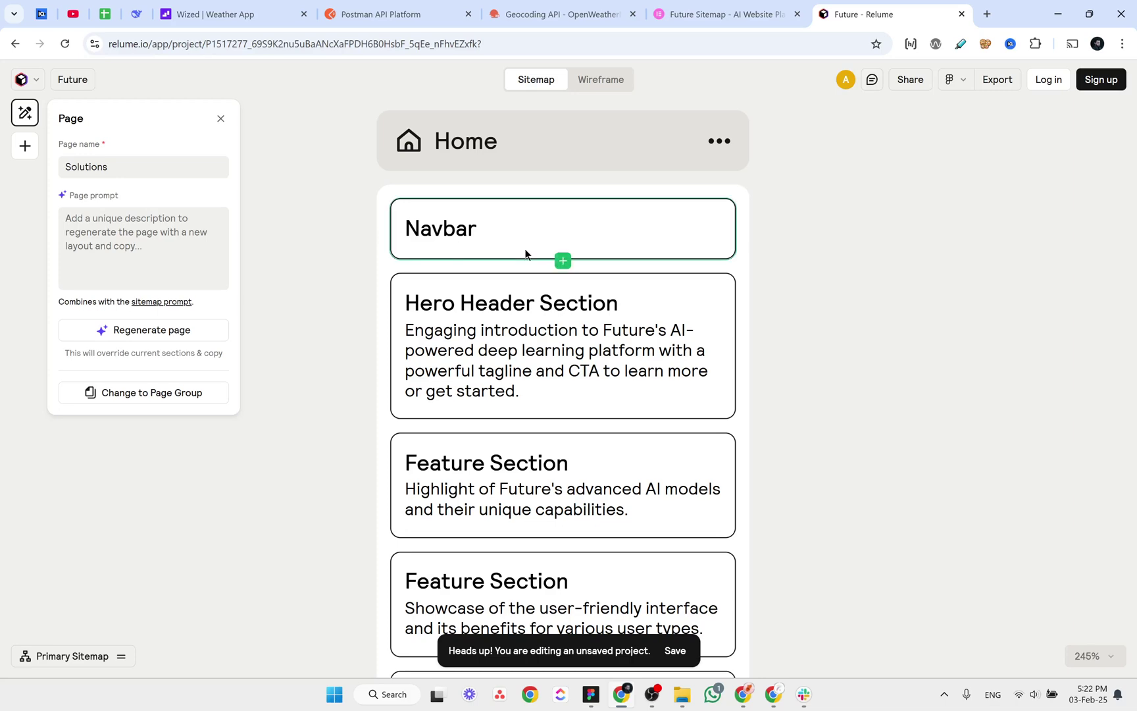
scroll(526, 254, "down", 3)
scroll(526, 251, "up", 2)
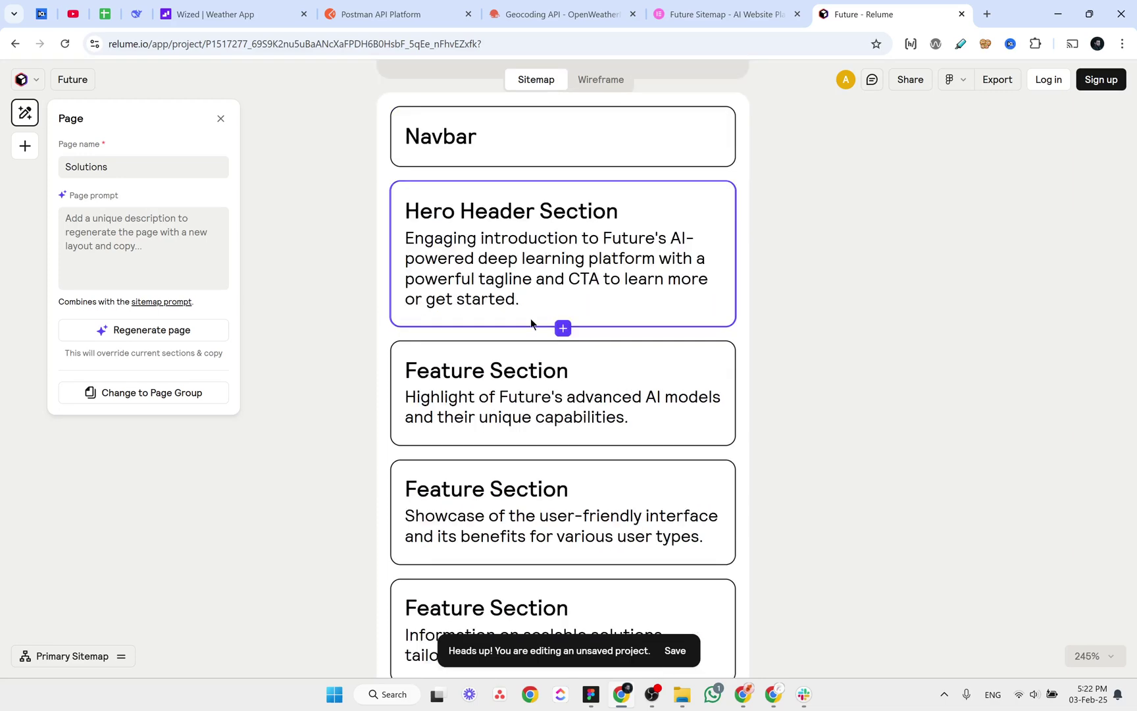
scroll(843, 395, "down", 4)
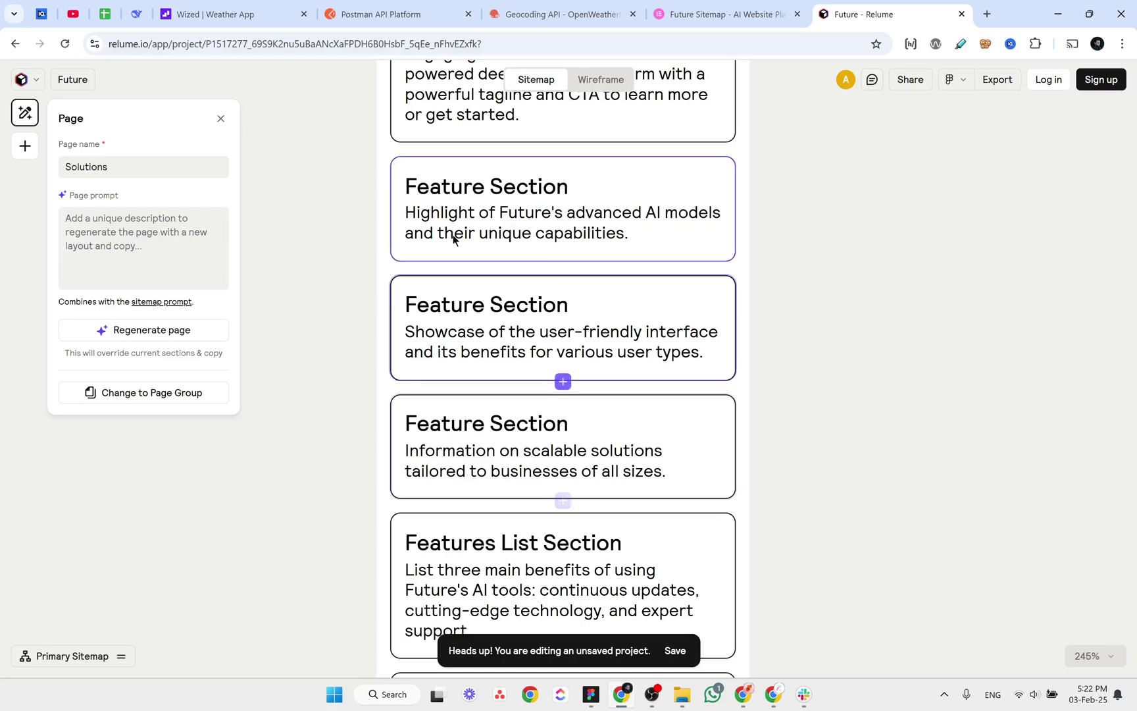
Return to Elementor Site Planner and read the Home page's Header, Hero and Features section descriptions for comparison.
left_click(716, 13)
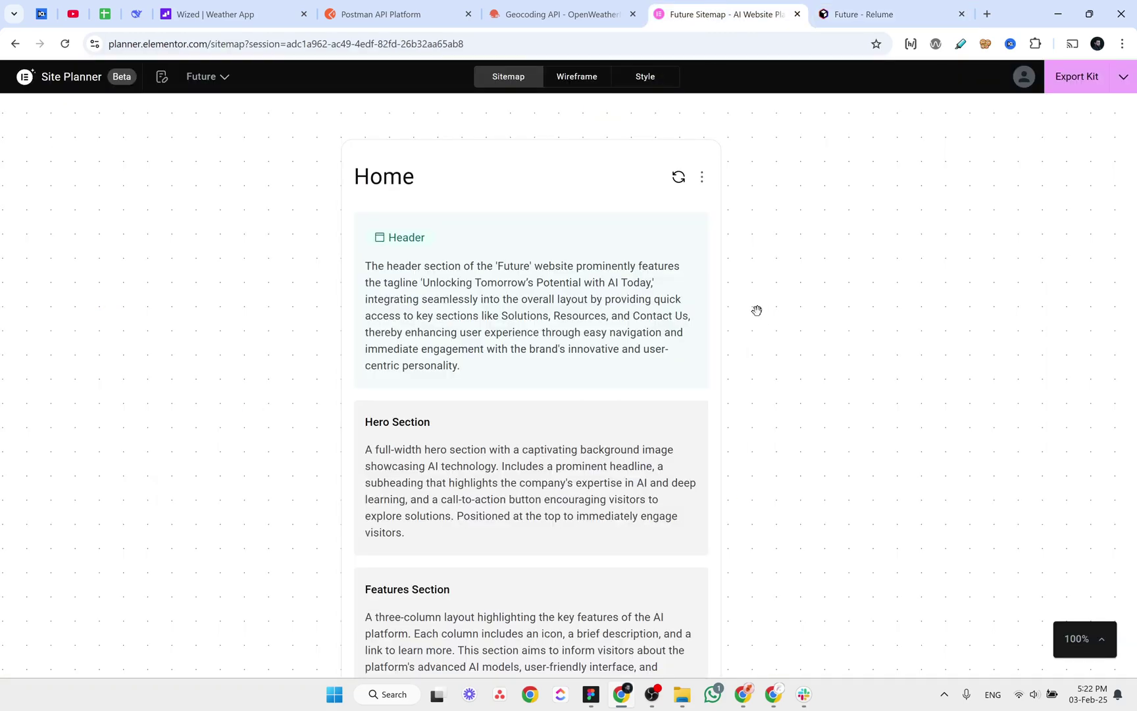
scroll(754, 314, "down", 1)
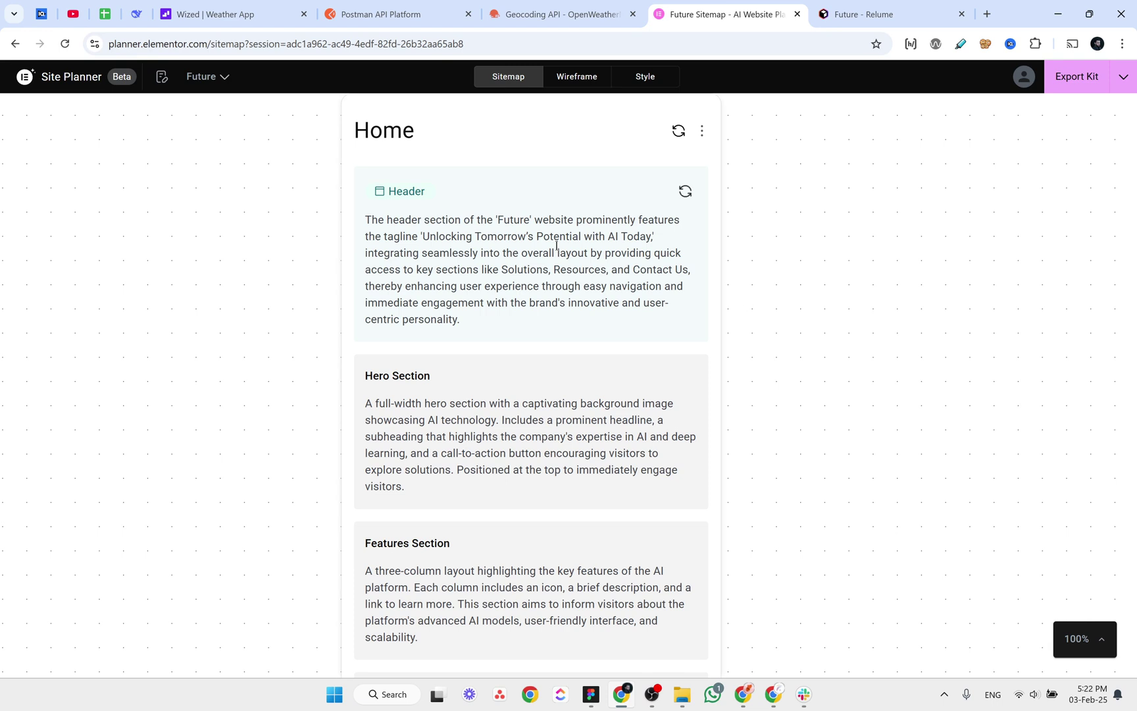
left_click_drag(475, 319, 352, 223)
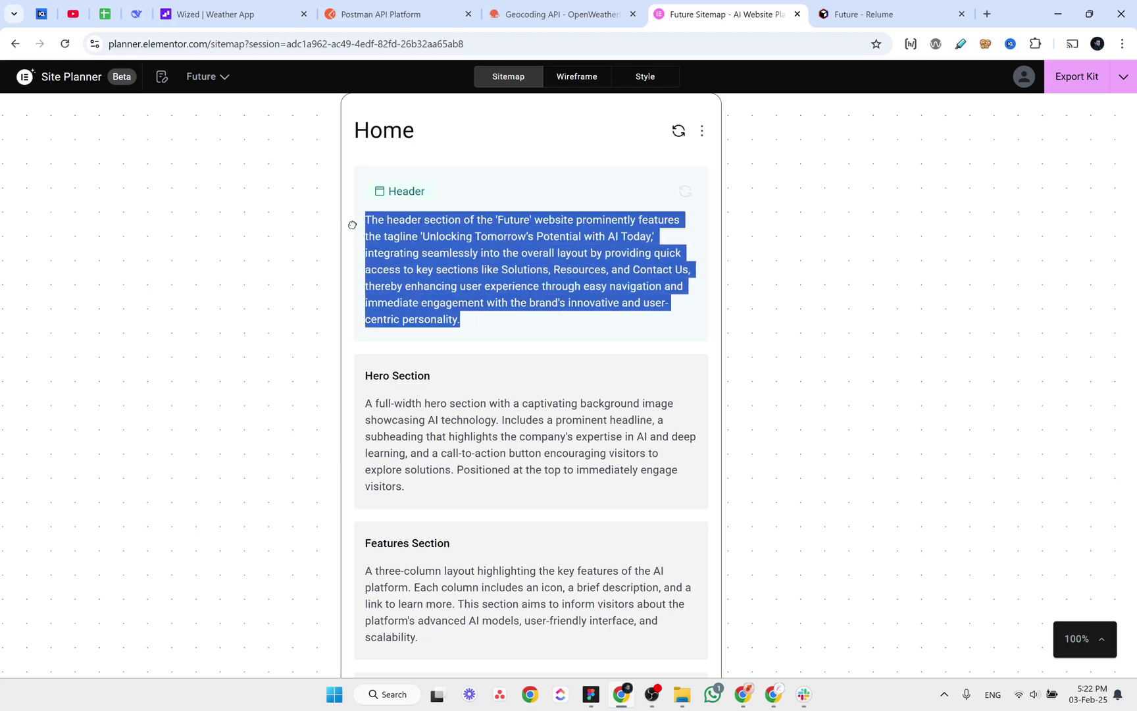
left_click(807, 282)
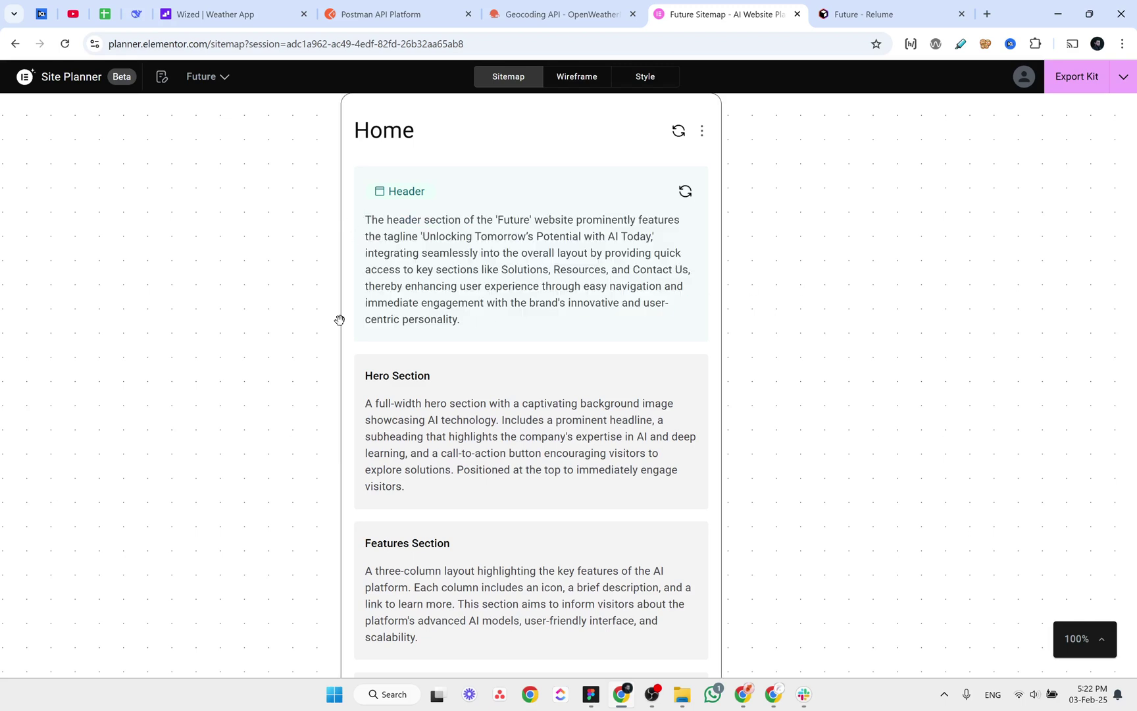
scroll(310, 319, "down", 2)
scroll(513, 329, "down", 4)
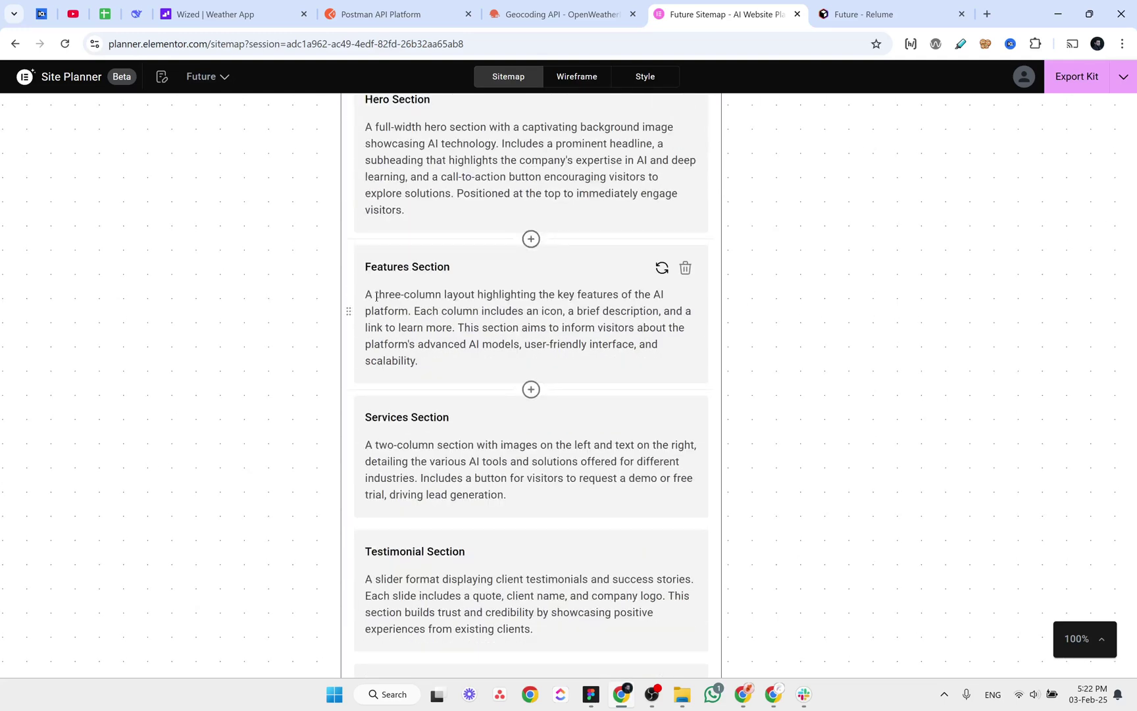
left_click_drag(368, 294, 662, 295)
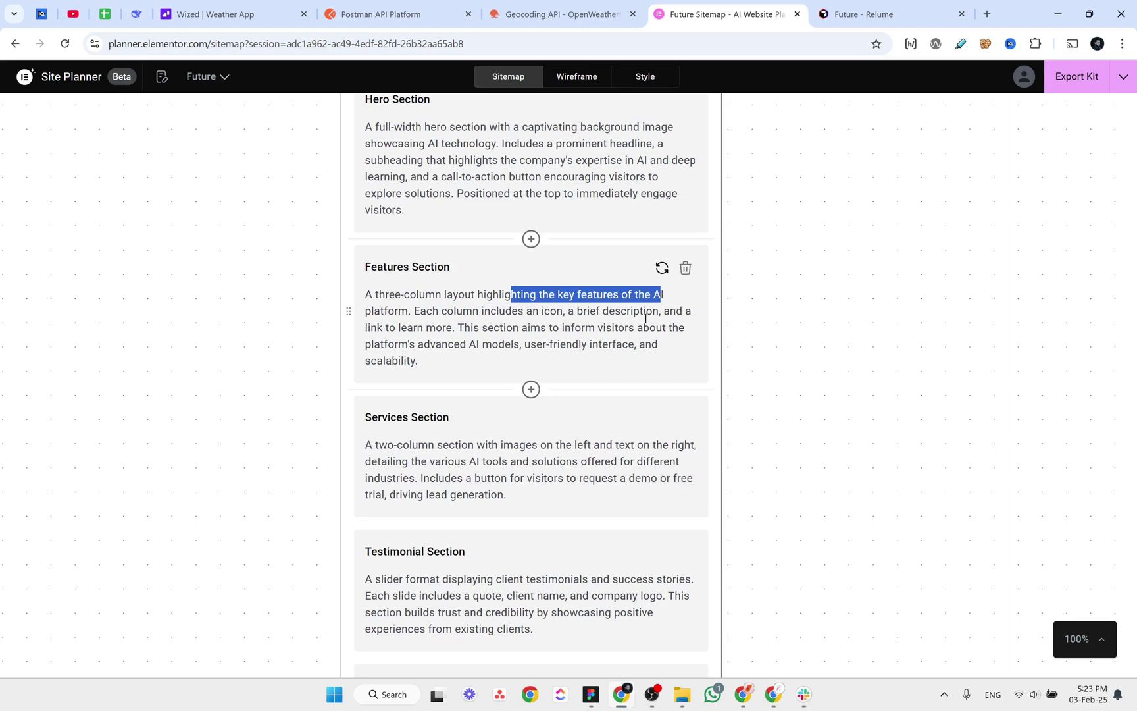
Highlight the Home page's Features Section description for reference, and view the Features List Section in Relume.
left_click_drag(441, 355, 372, 294)
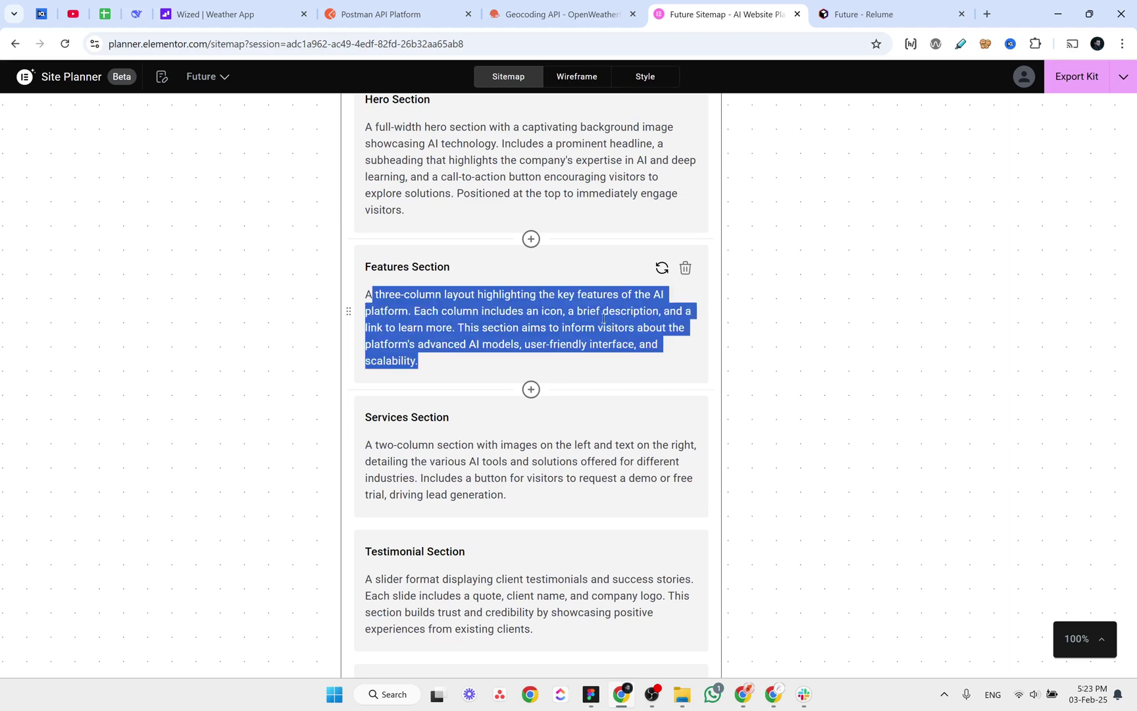
left_click(882, 14)
scroll(773, 297, "down", 4)
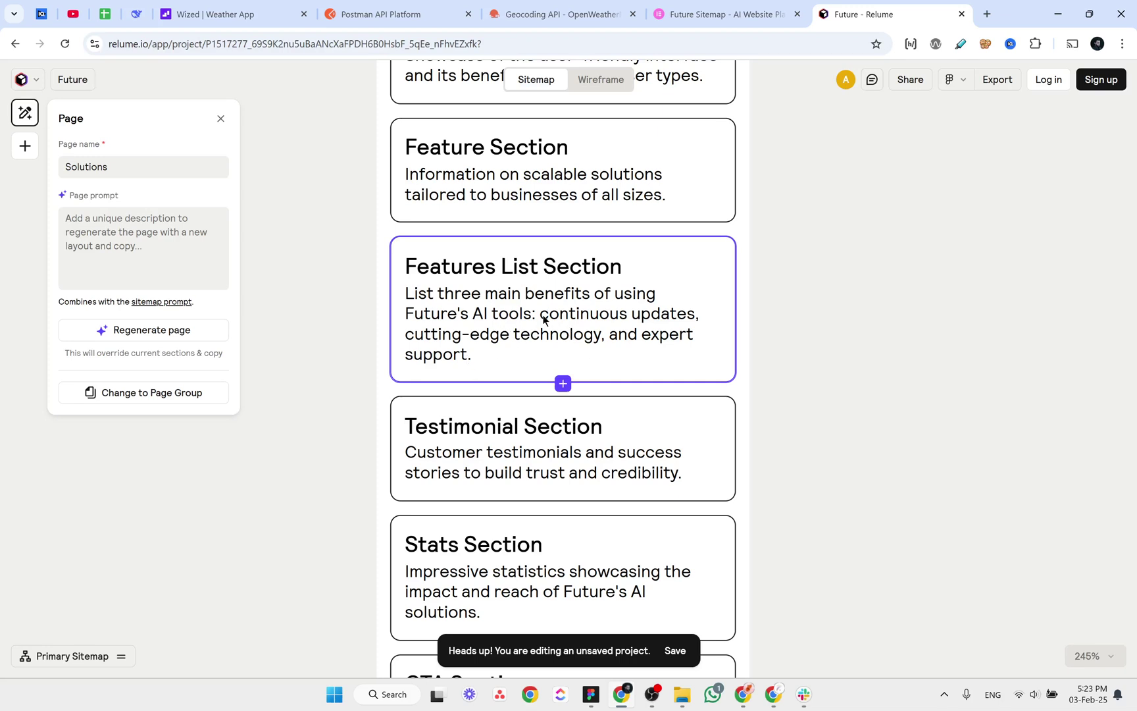
Return to Elementor Site Planner and reread the Features Section description, highlighting "user-friendly interface" and "scalability".
left_click(769, 13)
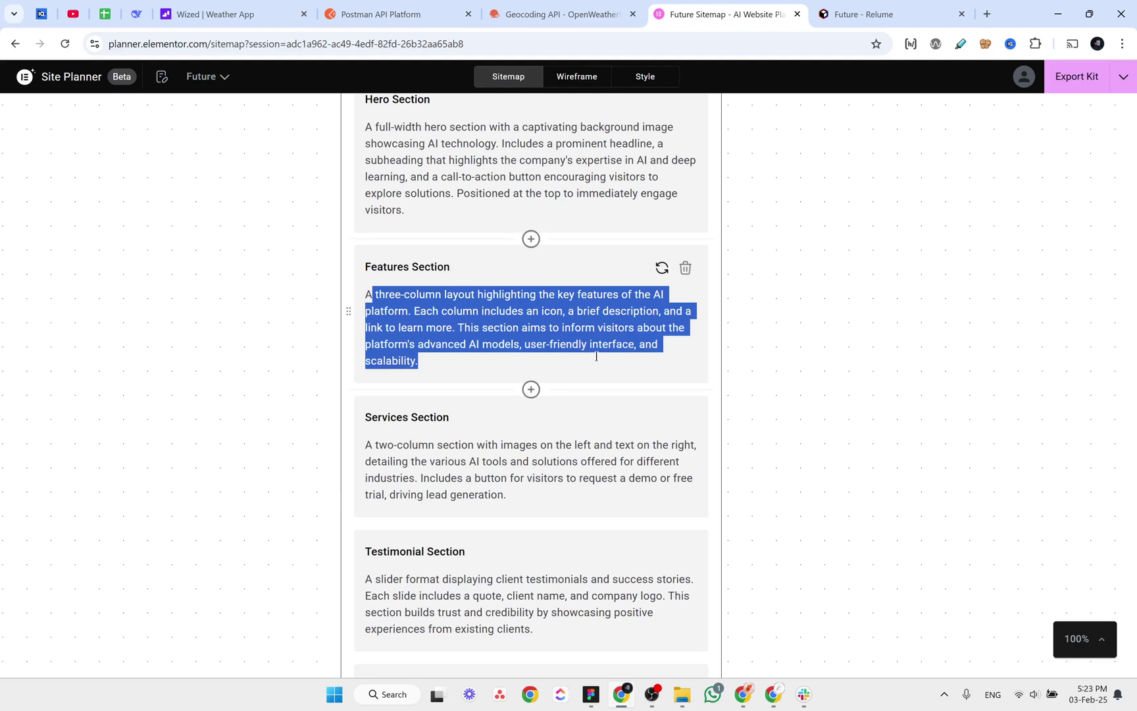
scroll(626, 366, "up", 1)
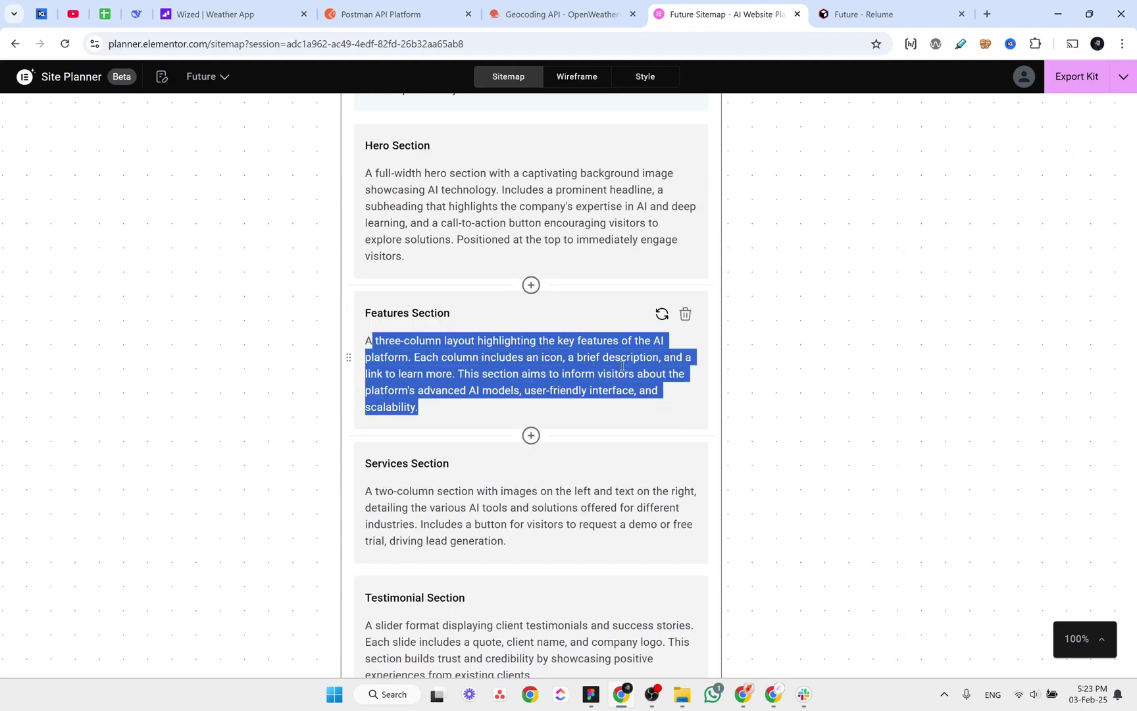
left_click(733, 386)
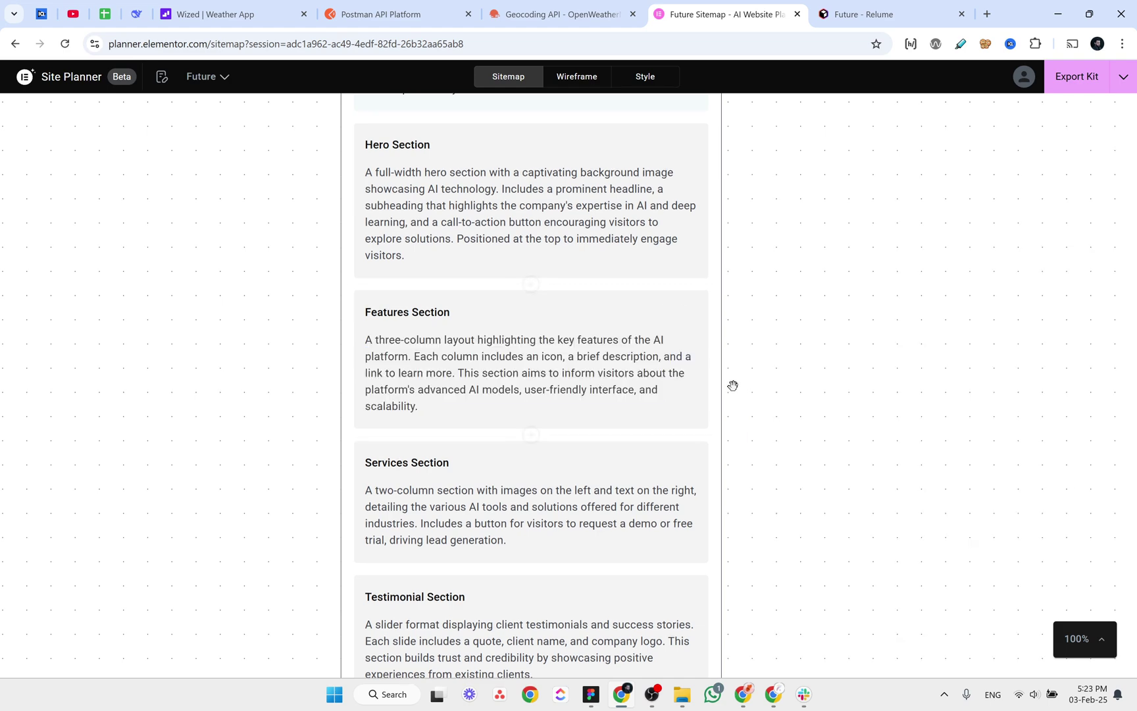
scroll(599, 380, "down", 1)
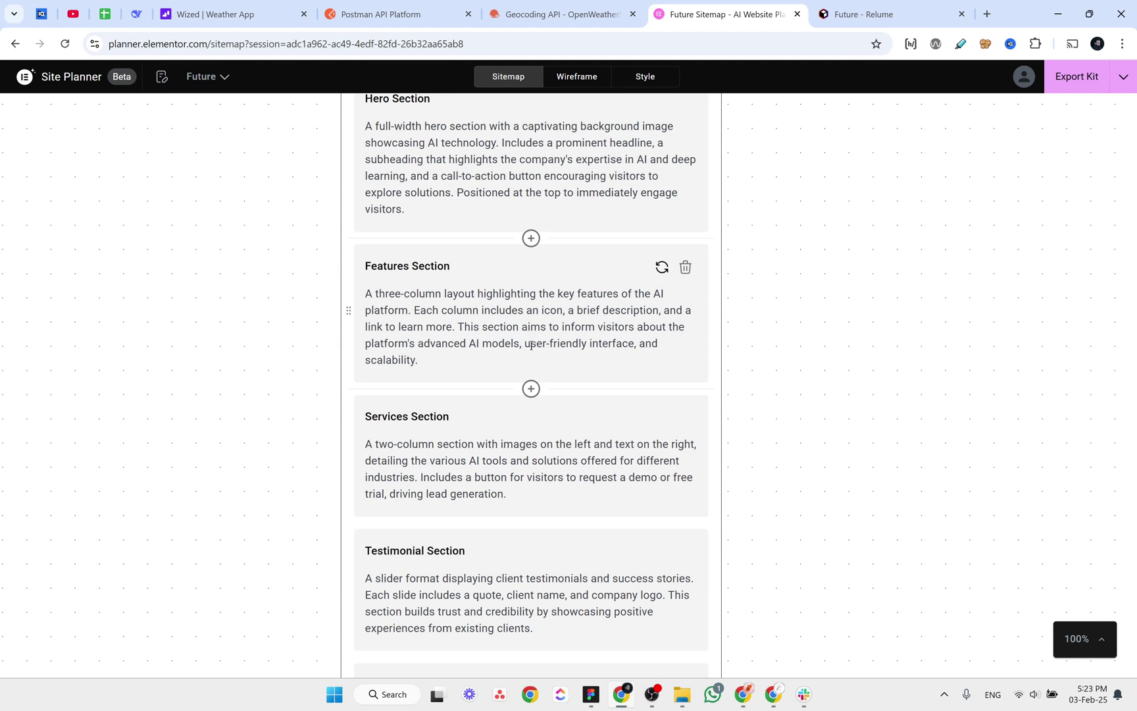
left_click_drag(524, 343, 632, 347)
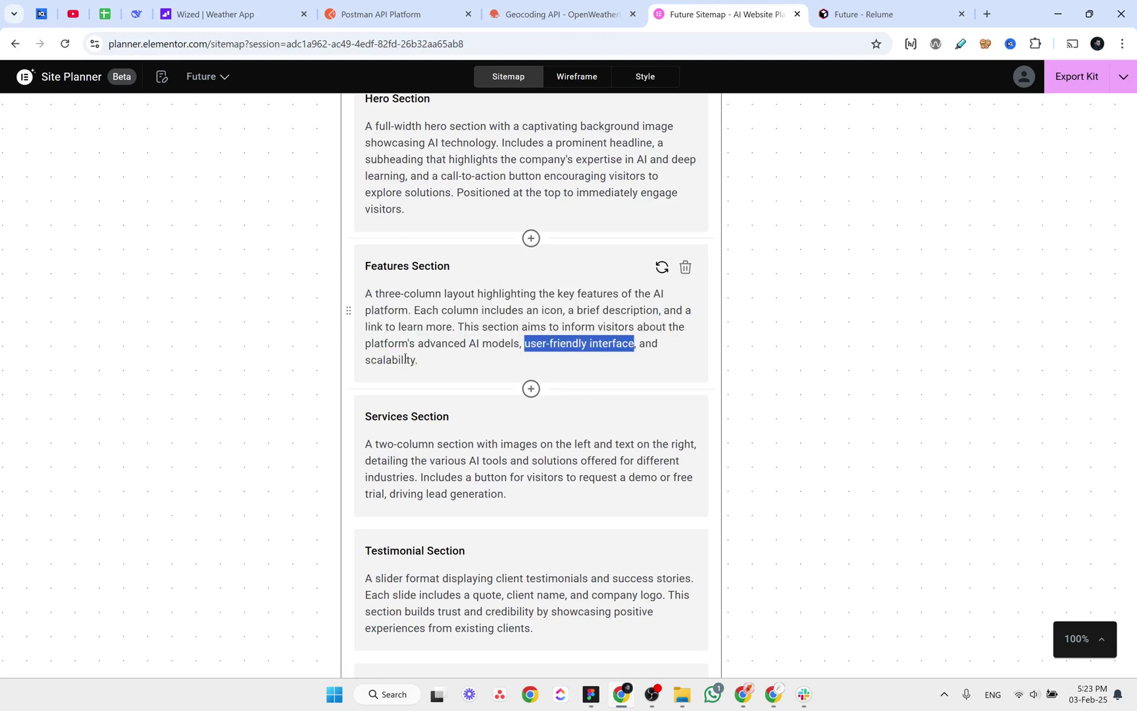
left_click_drag(367, 361, 413, 362)
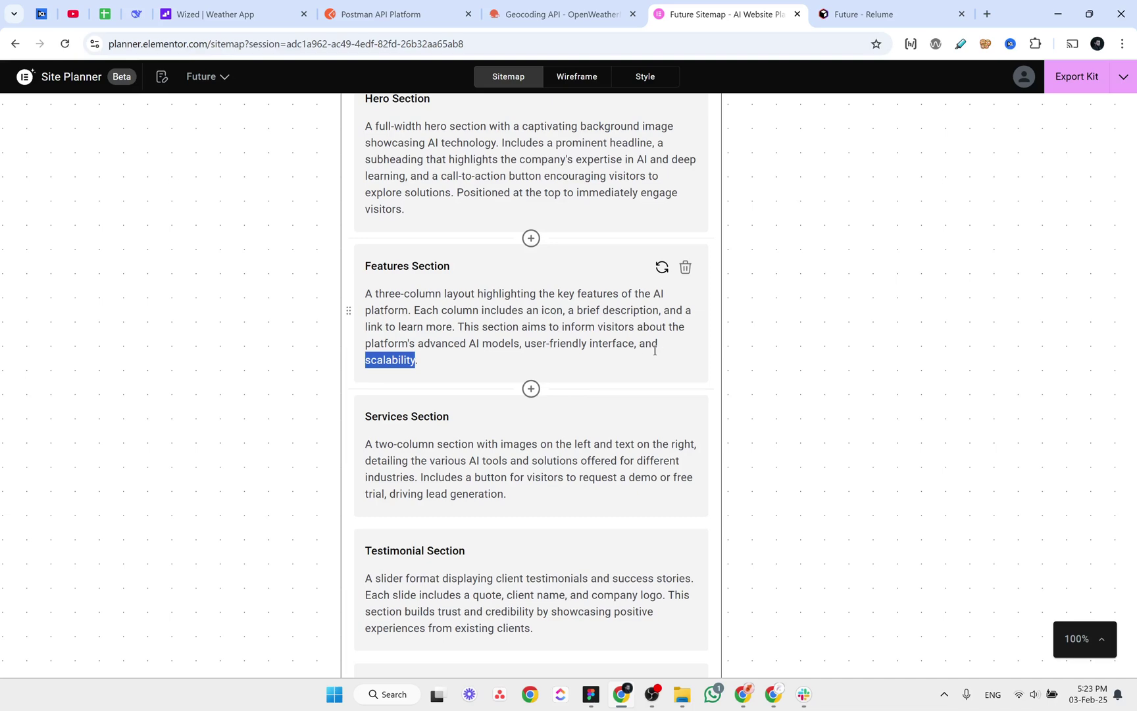
left_click(738, 351)
Read the Home page's Testimonial Section description and compare it with the Testimonial Section in Relume.
scroll(587, 359, "down", 4)
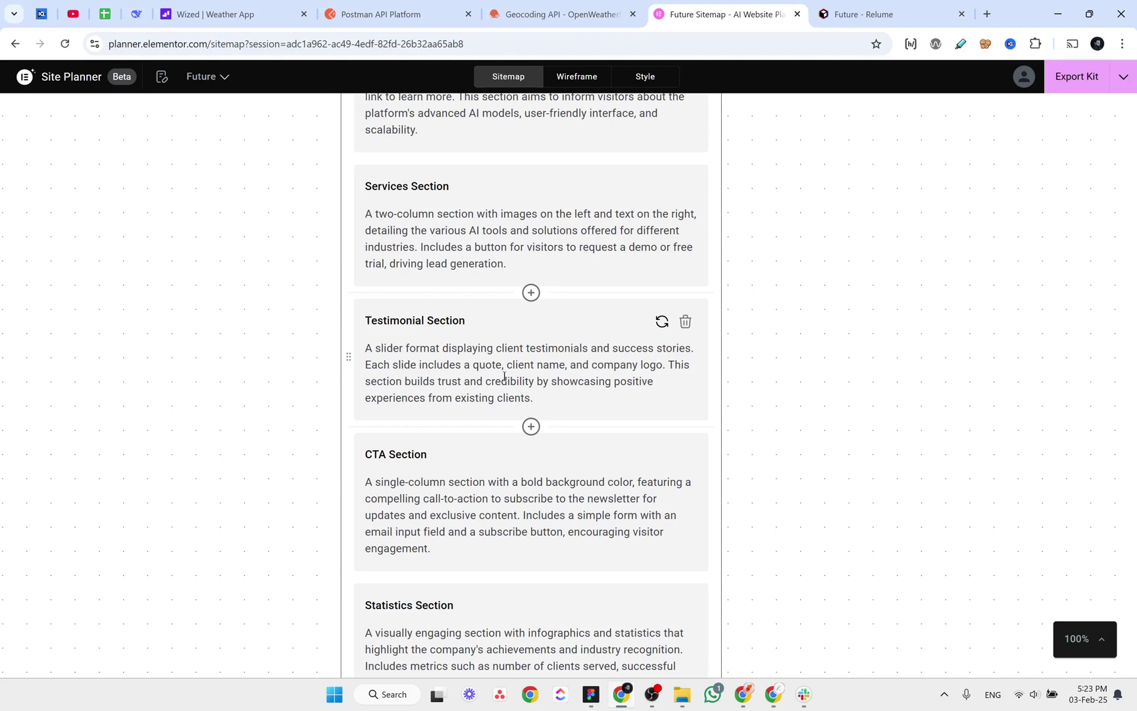
left_click(849, 15)
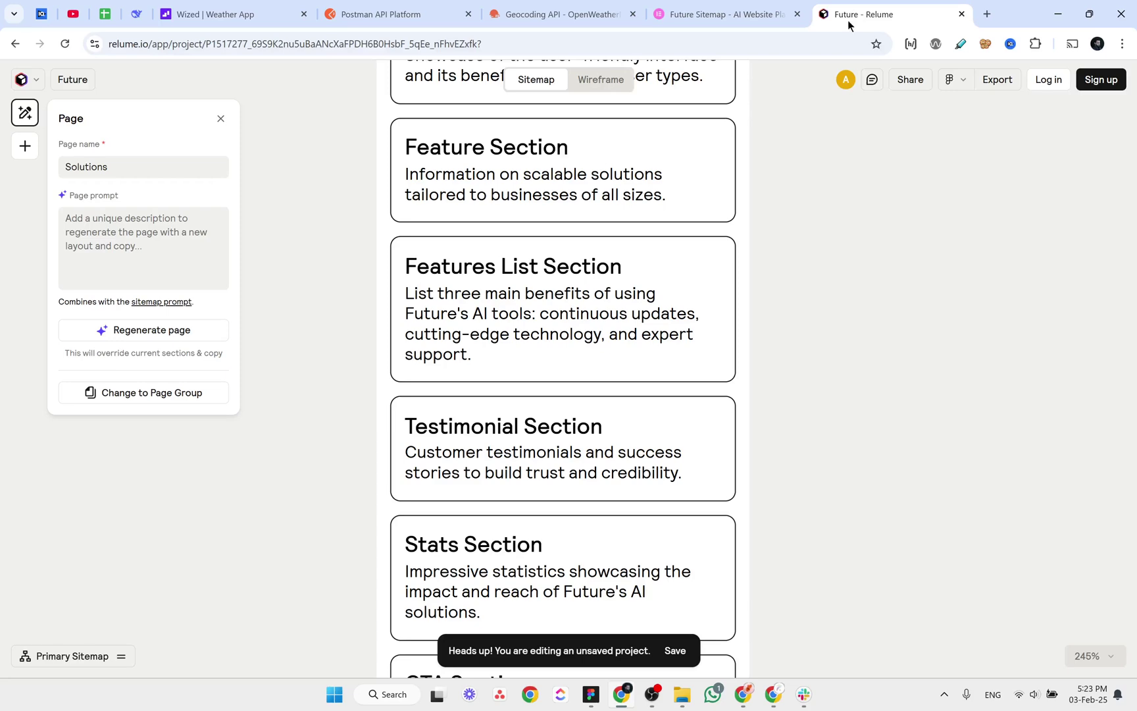
scroll(675, 321, "down", 4)
scroll(674, 320, "up", 1)
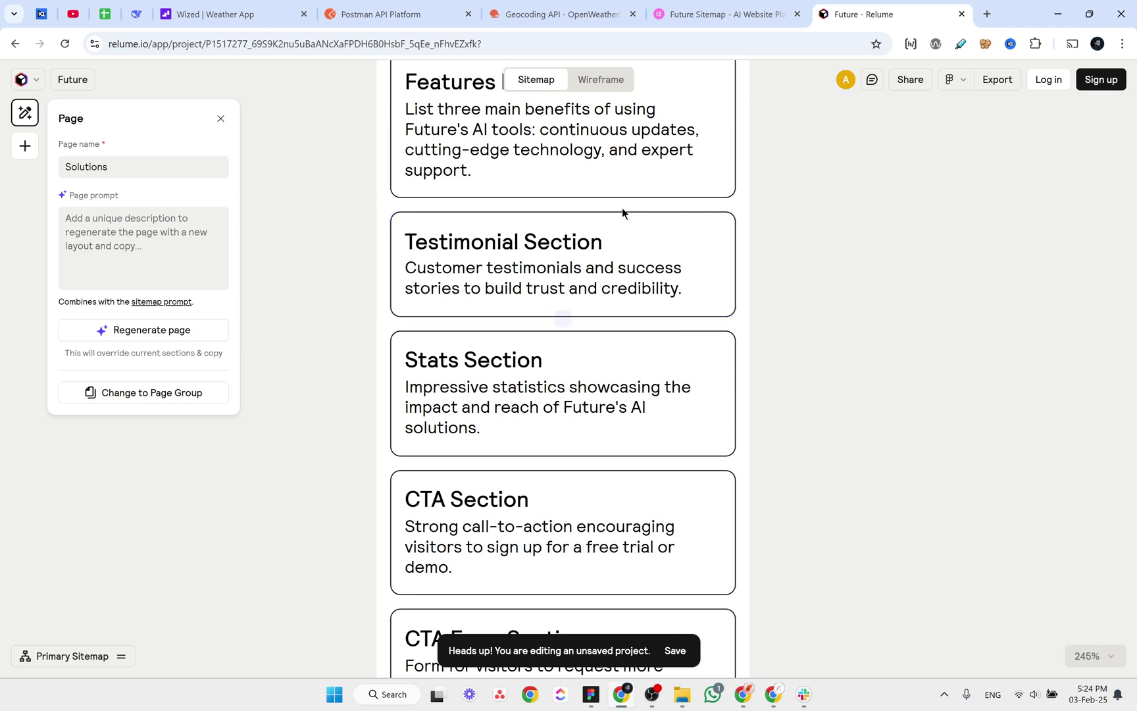
Switch back to Elementor Site Planner and read the Home page's CTA Section description.
left_click(711, 15)
scroll(682, 340, "down", 1)
scroll(683, 340, "down", 4)
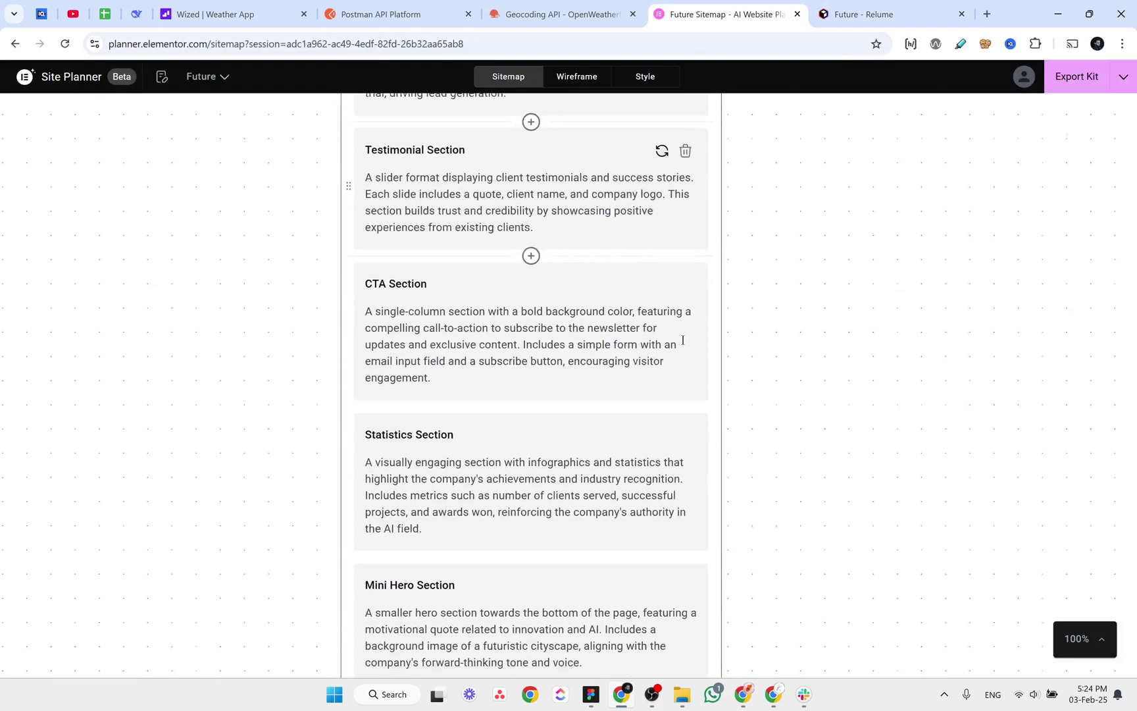
scroll(408, 150, "down", 1)
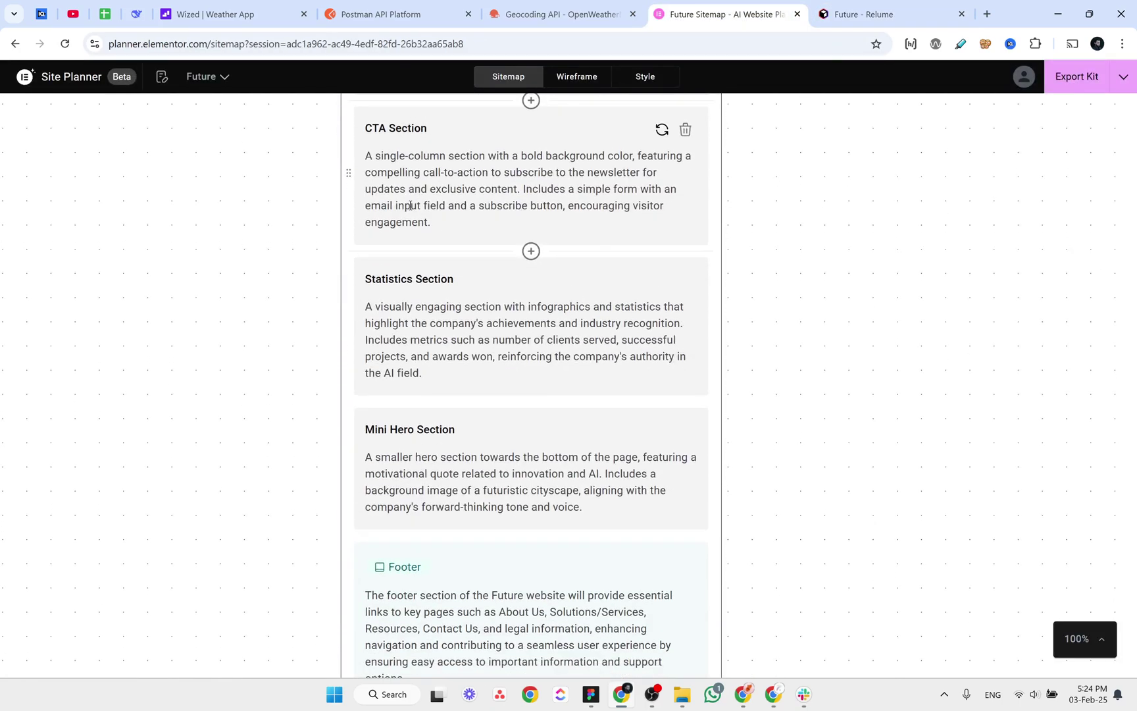
Switch to Relume and read the Home page's Stats, CTA and CTA Form section descriptions.
left_click(821, 25)
scroll(592, 335, "down", 4)
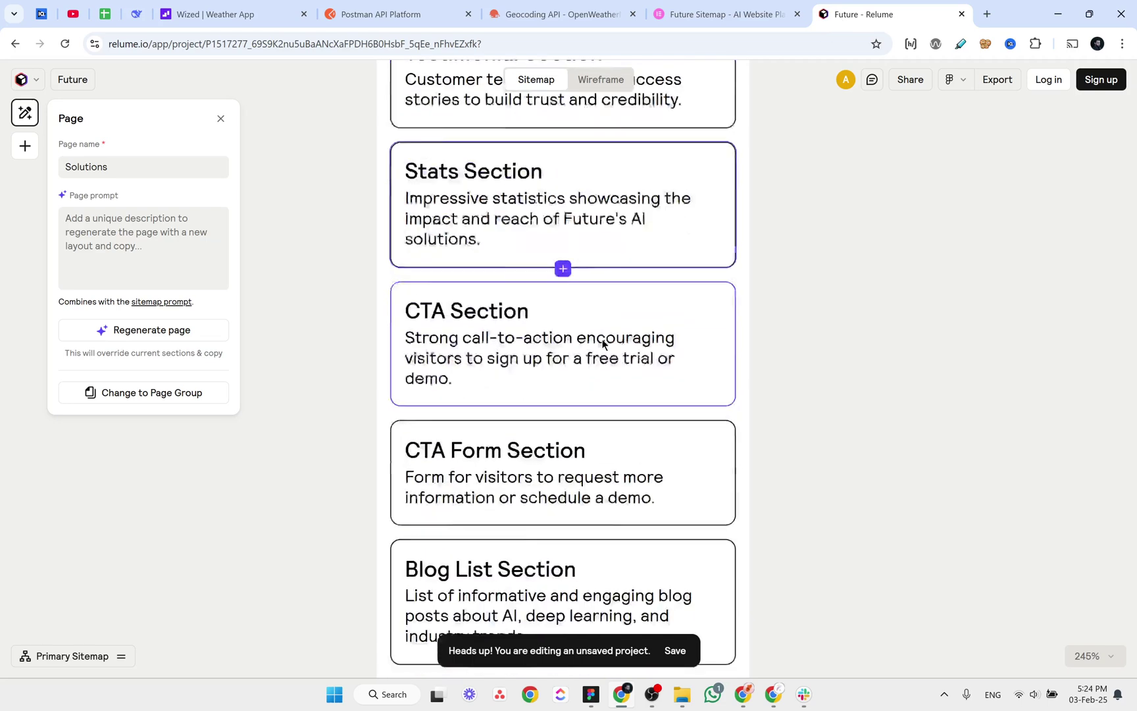
scroll(601, 343, "up", 1)
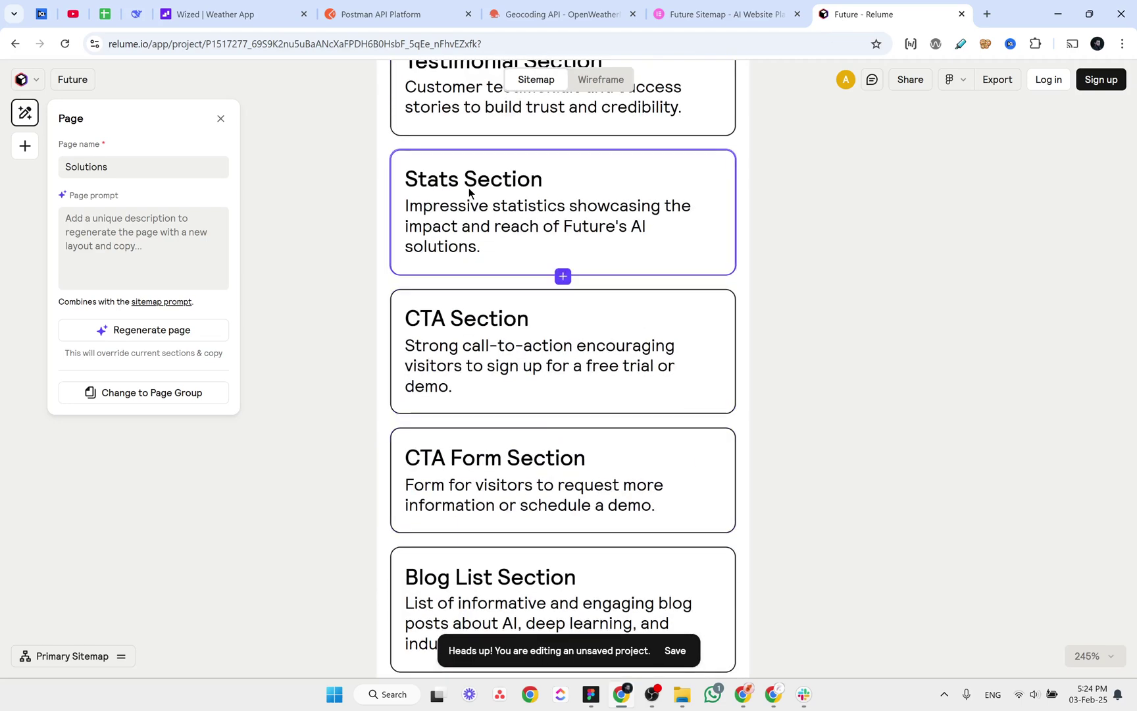
Return to Elementor Site Planner and read the Home page's Statistics, Mini Hero and Footer section descriptions.
left_click(755, 14)
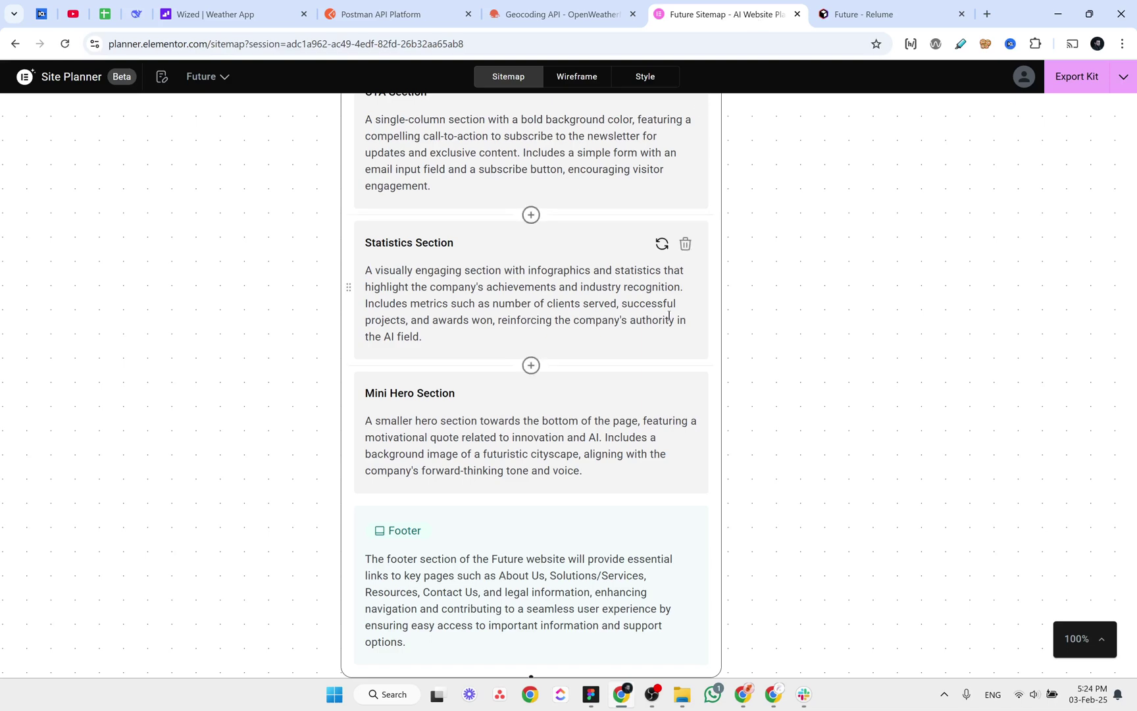
scroll(769, 391, "down", 1)
scroll(770, 391, "down", 1)
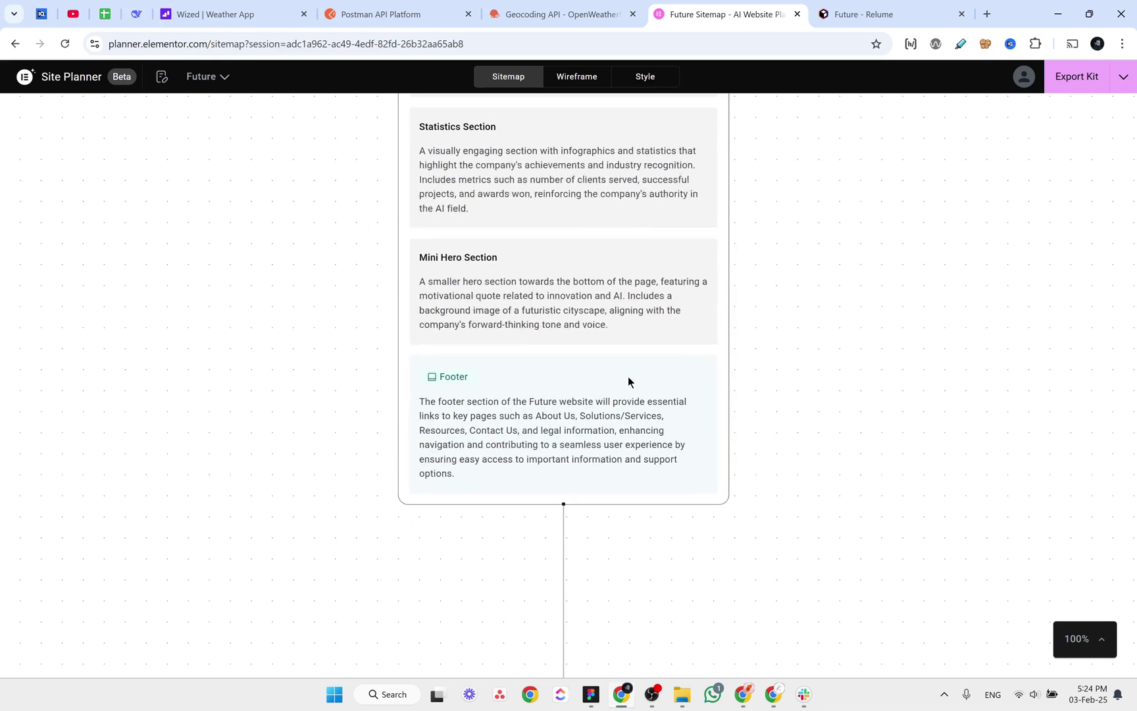
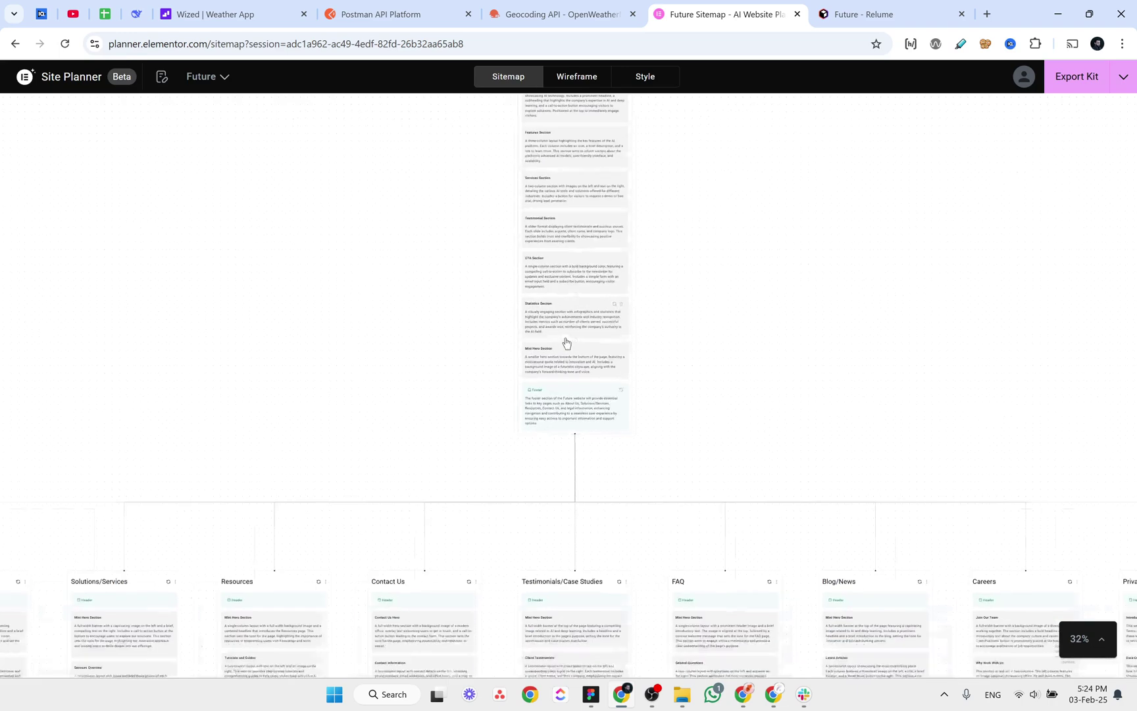
Look over the child pages from About Us to Careers in the sitemap, and open the site's wireframes.
scroll(579, 321, "down", 5)
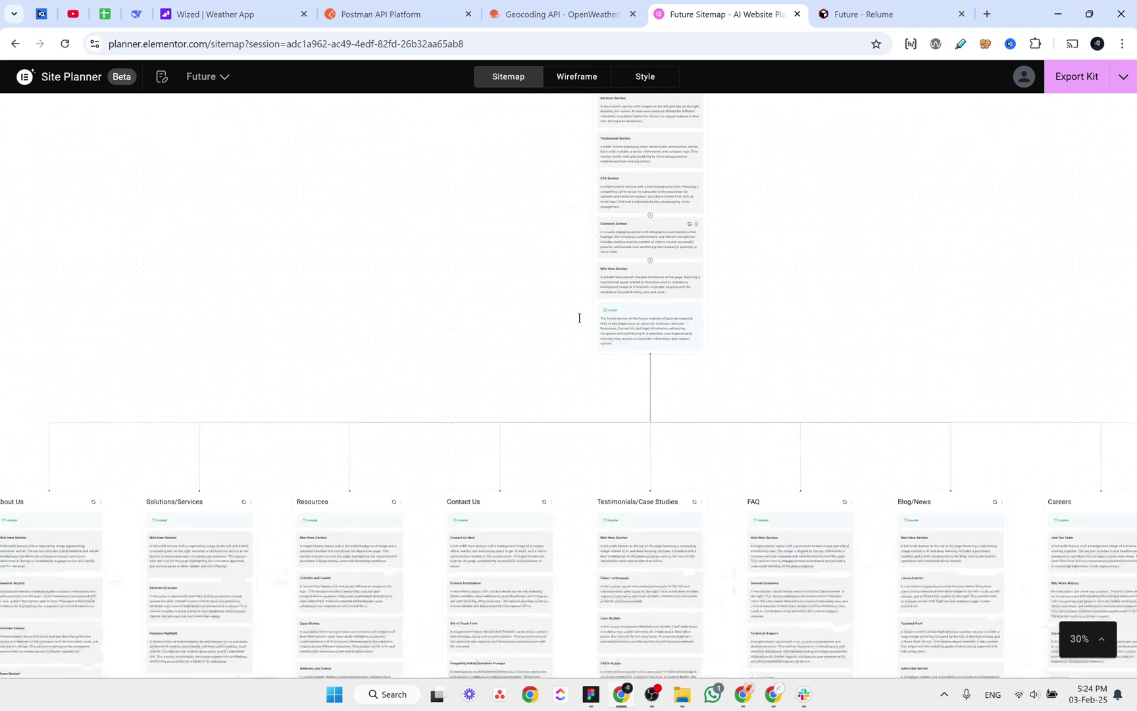
scroll(579, 319, "left", 4)
scroll(579, 318, "right", 3)
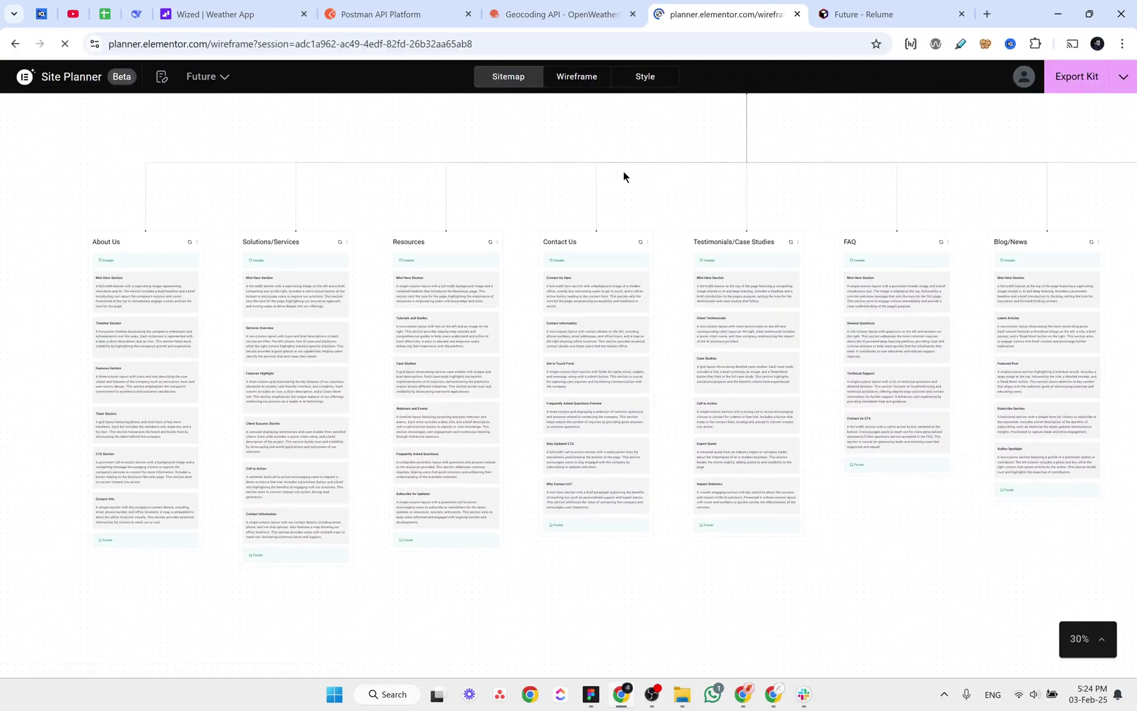
Switch to Relume, open the project's wireframes, and inspect the Home page's Hero Header Section before deselecting it.
left_click(850, 19)
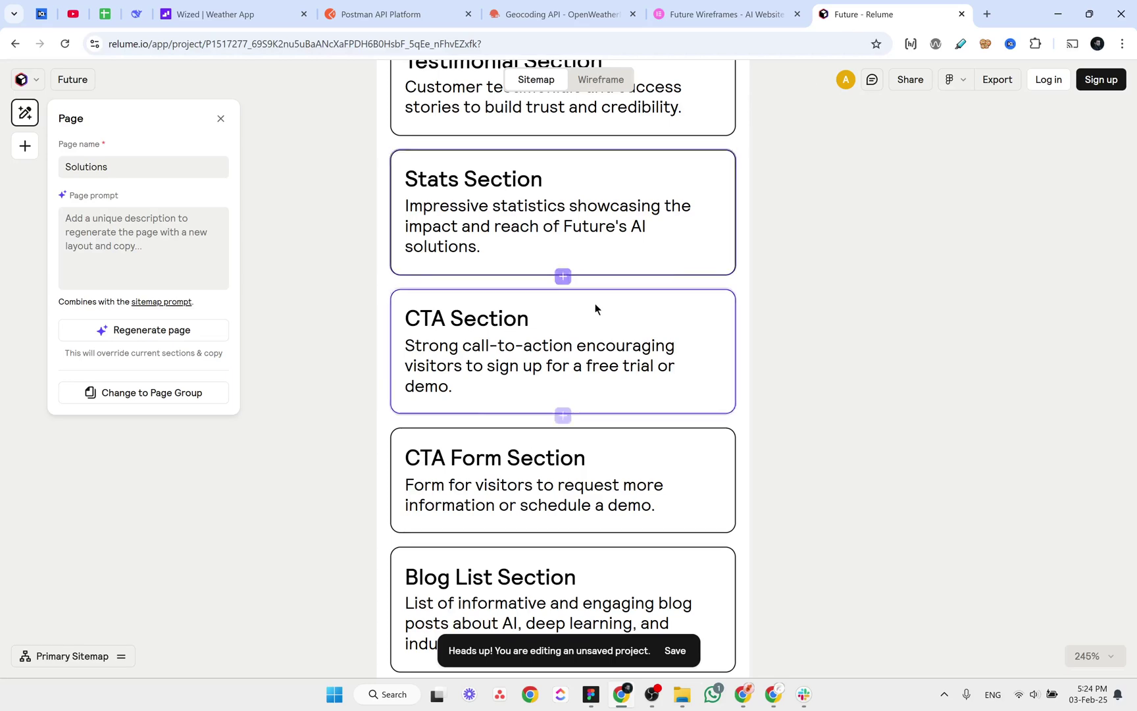
scroll(596, 309, "up", 6)
left_click(601, 79)
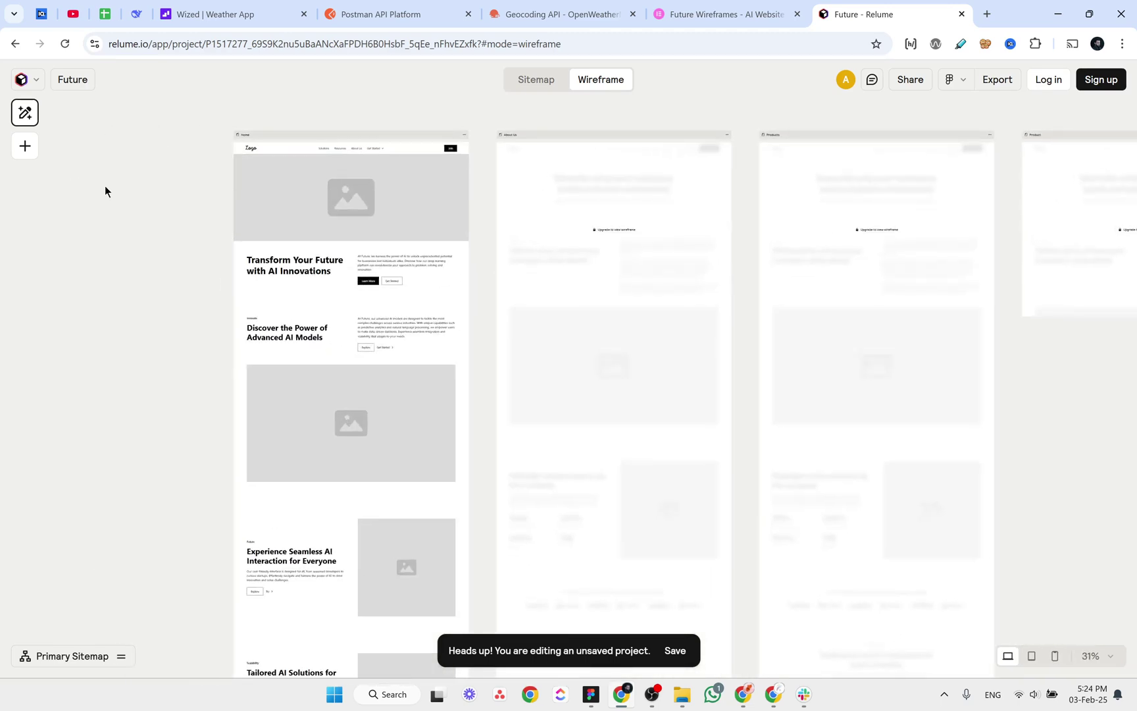
left_click(285, 209)
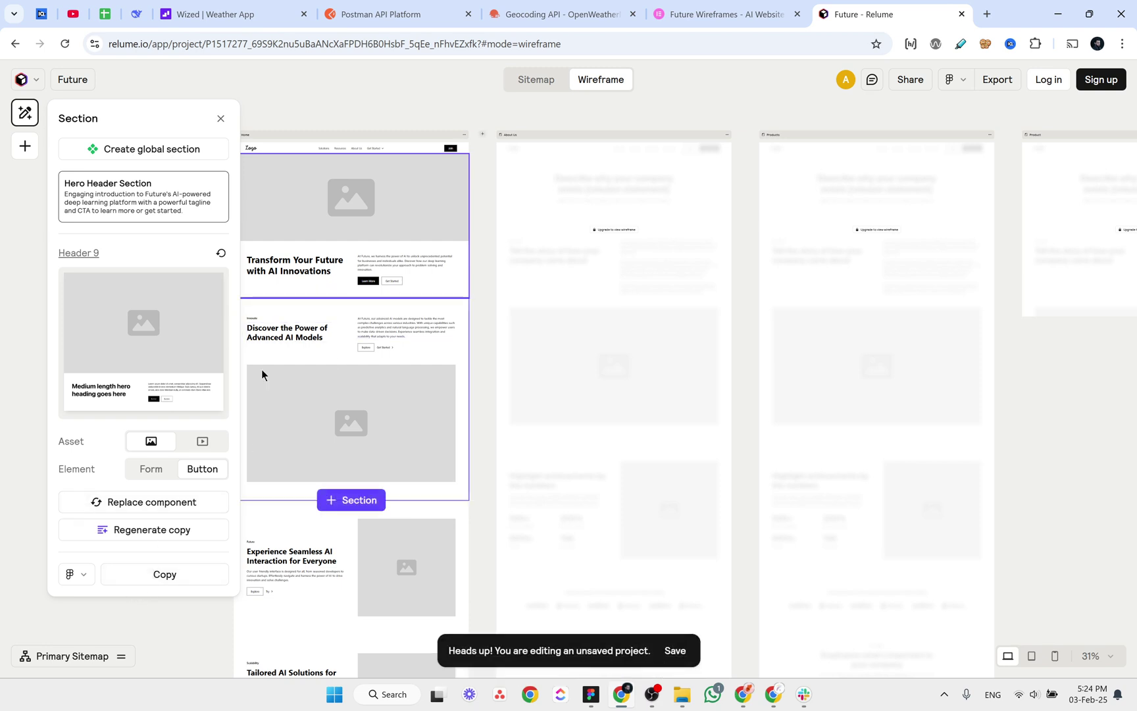
left_click(461, 104)
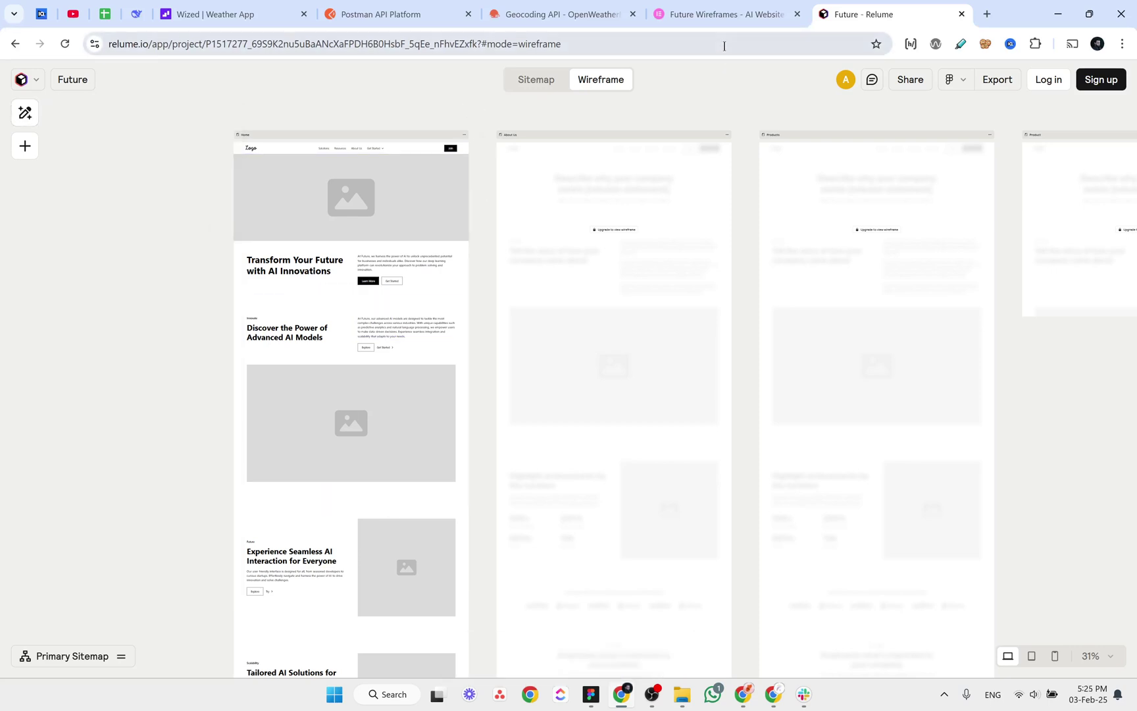
Switch to Elementor Site Planner and survey the page wireframes, starting from the Home page.
left_click(725, 17)
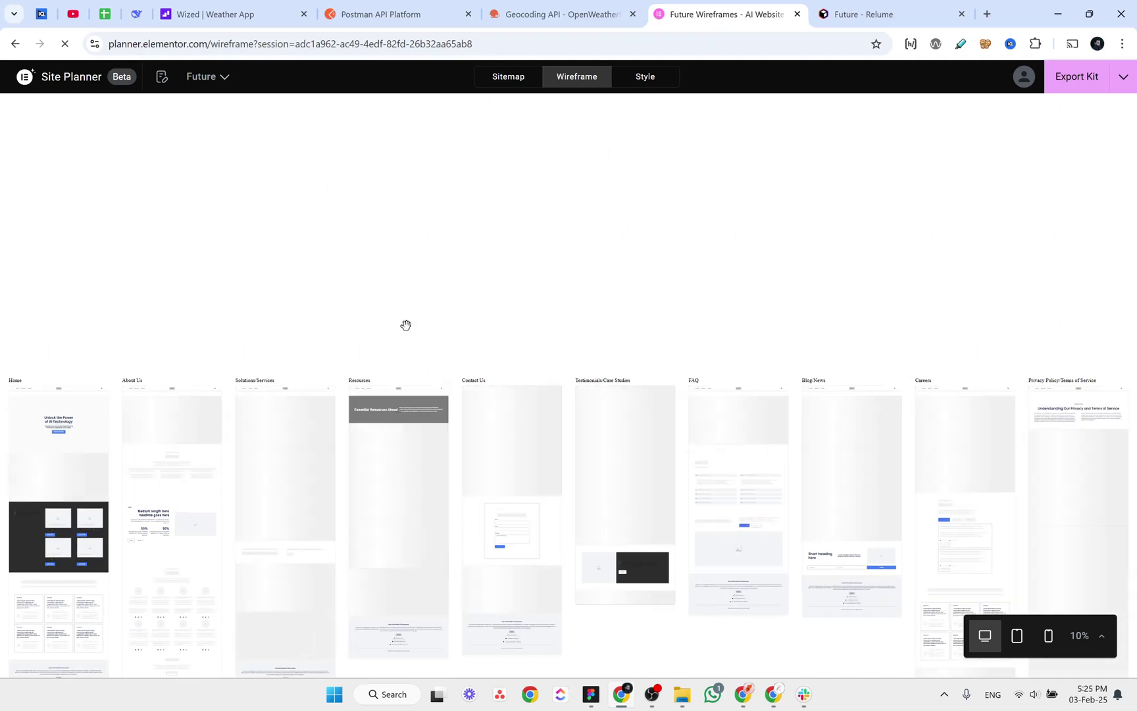
scroll(407, 326, "left", 3)
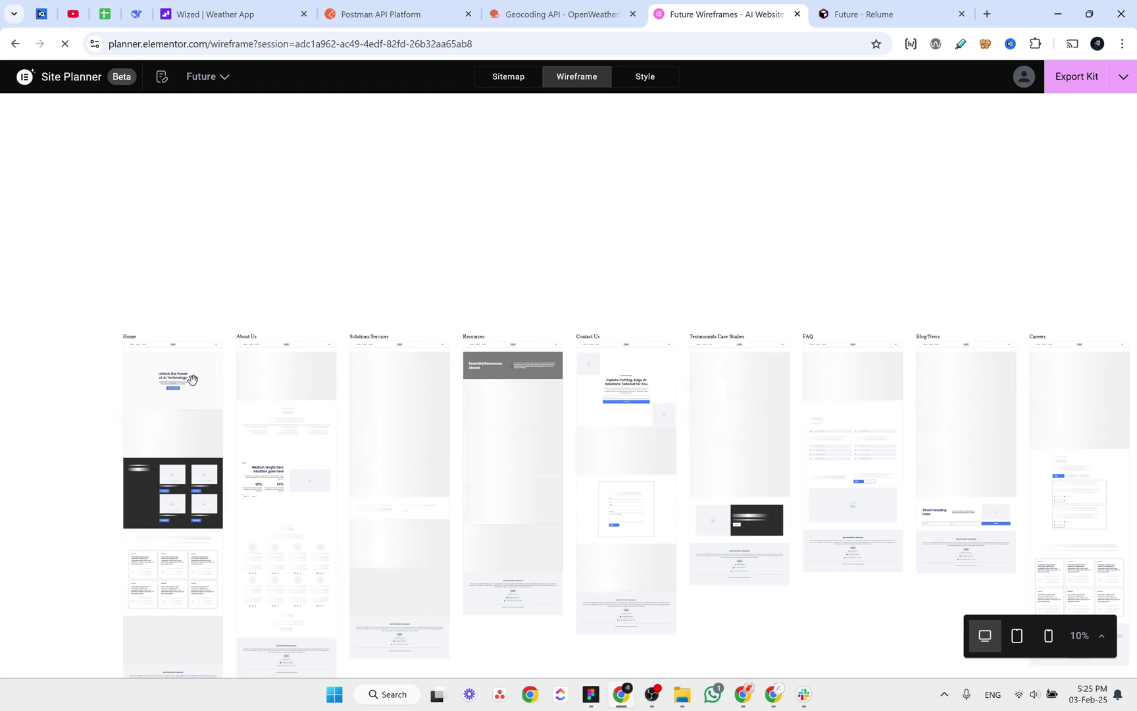
scroll(105, 388, "left", 3)
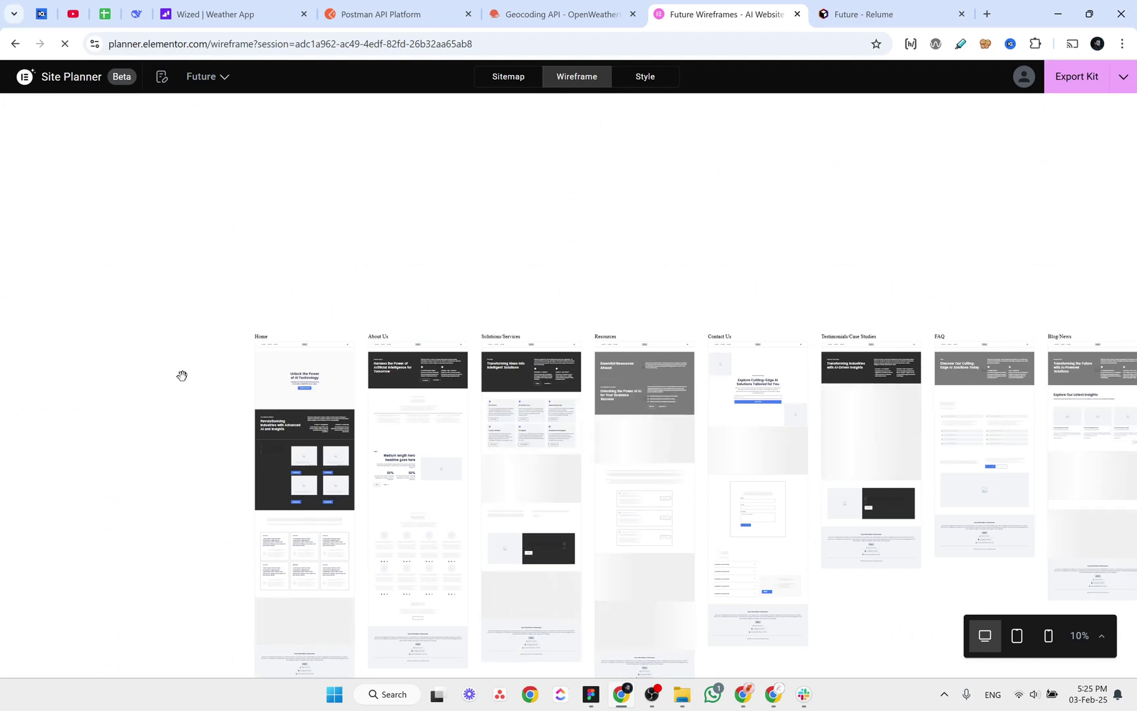
scroll(150, 360, "down", 2)
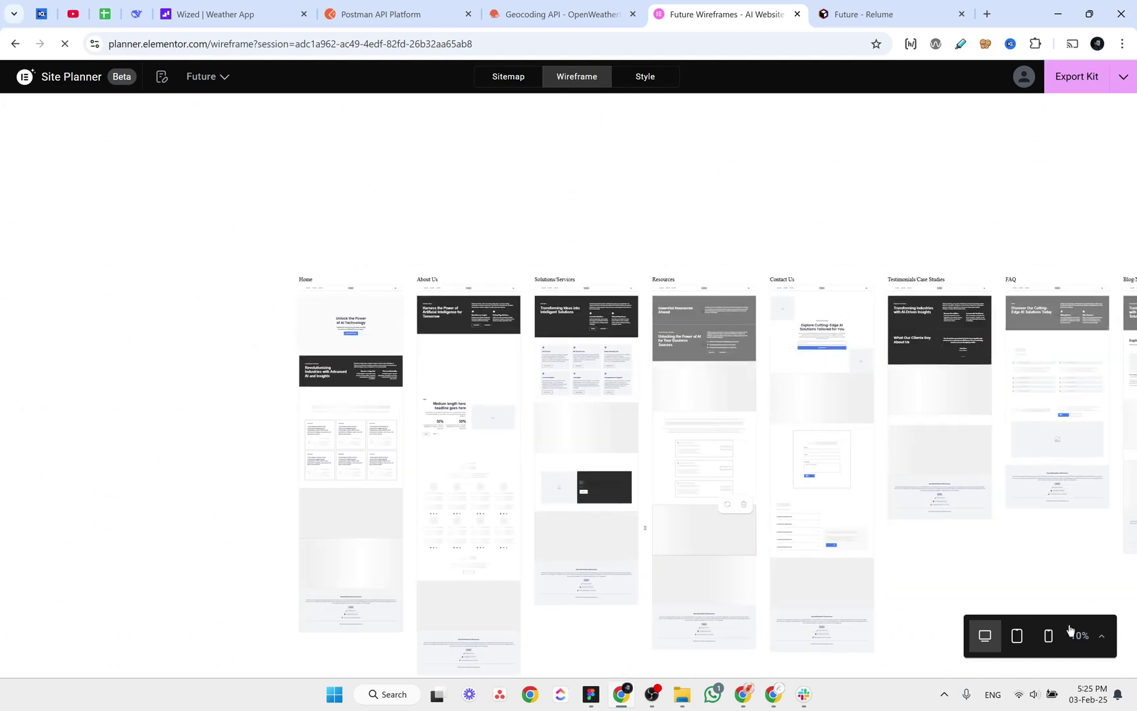
Zoom the wireframes to 100% and examine the feature cards on the Solutions/Services page.
left_click(1102, 636)
left_click(1087, 552)
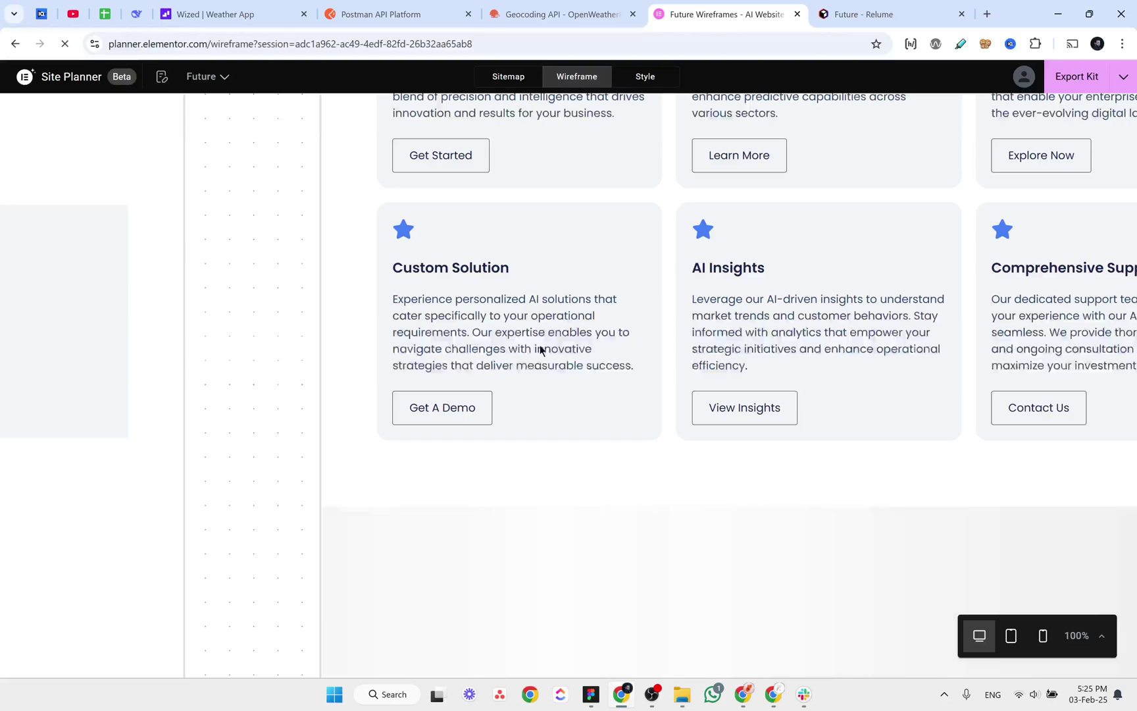
scroll(623, 204, "left", 2)
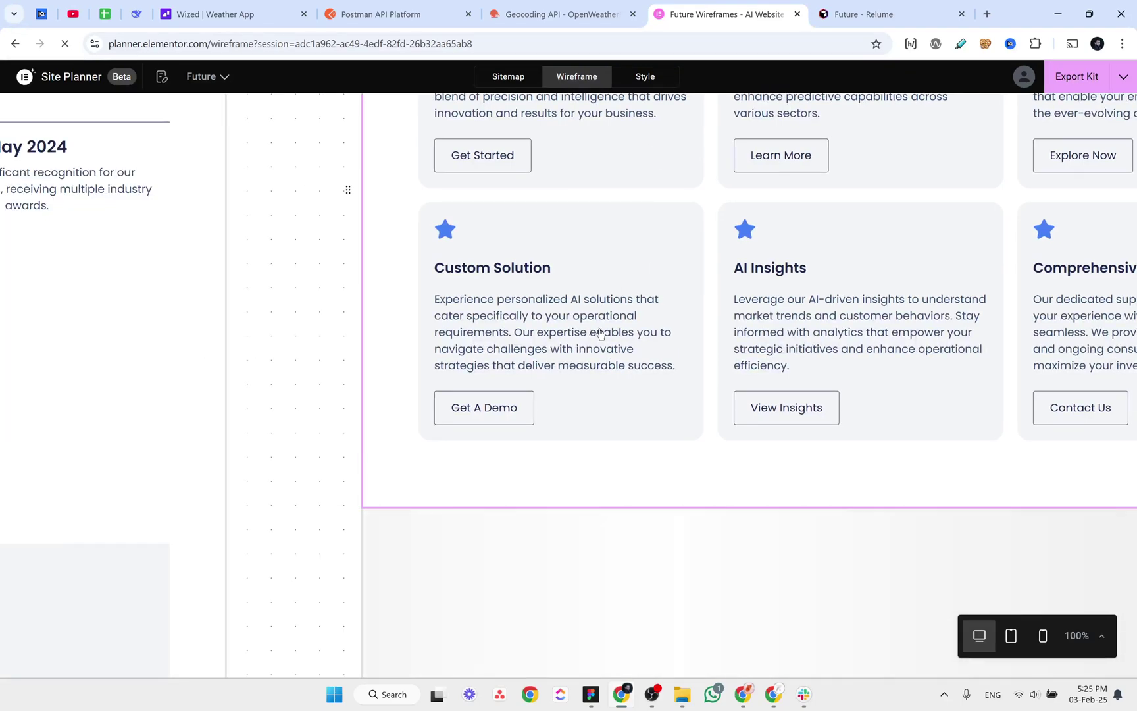
scroll(1019, 589, "down", 1)
scroll(1019, 589, "down", 1)
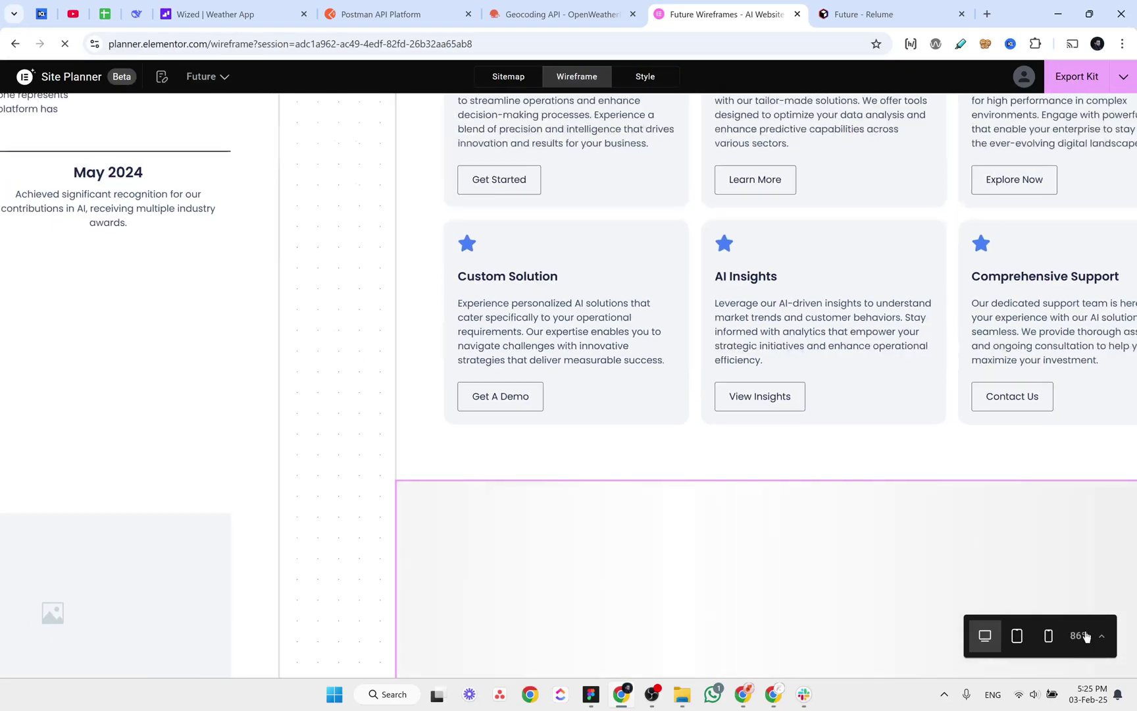
Set the wireframe zoom to 50% and bring the Home page's header and hero section into view.
left_click(1094, 635)
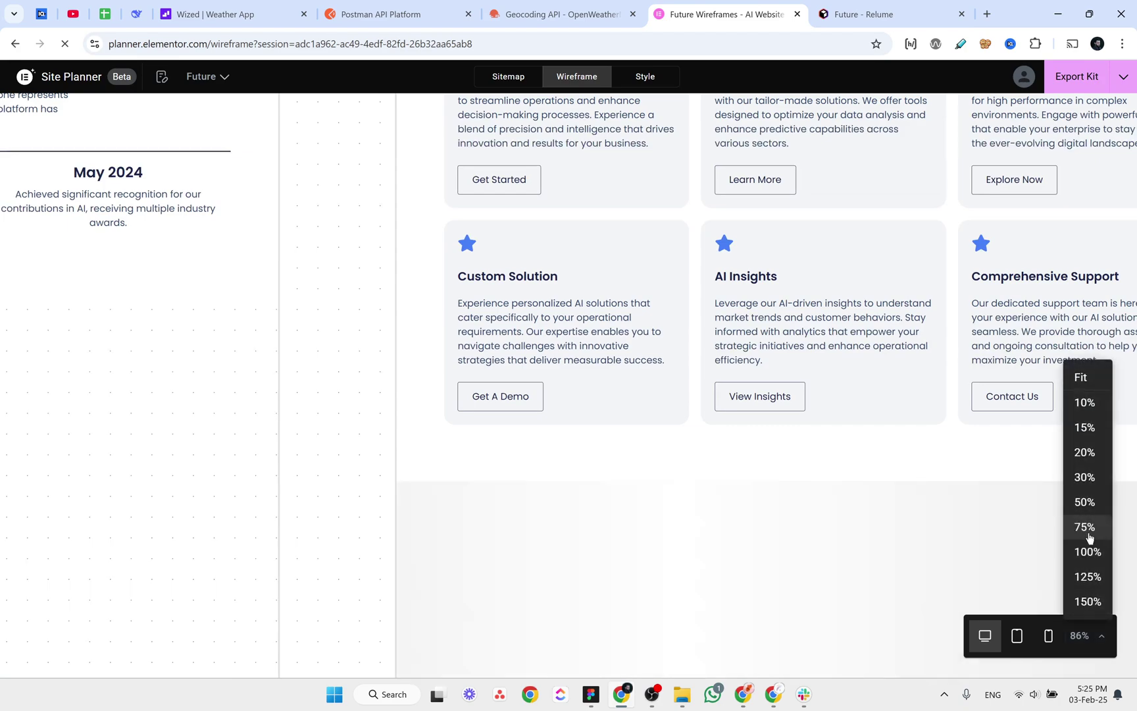
left_click(1085, 502)
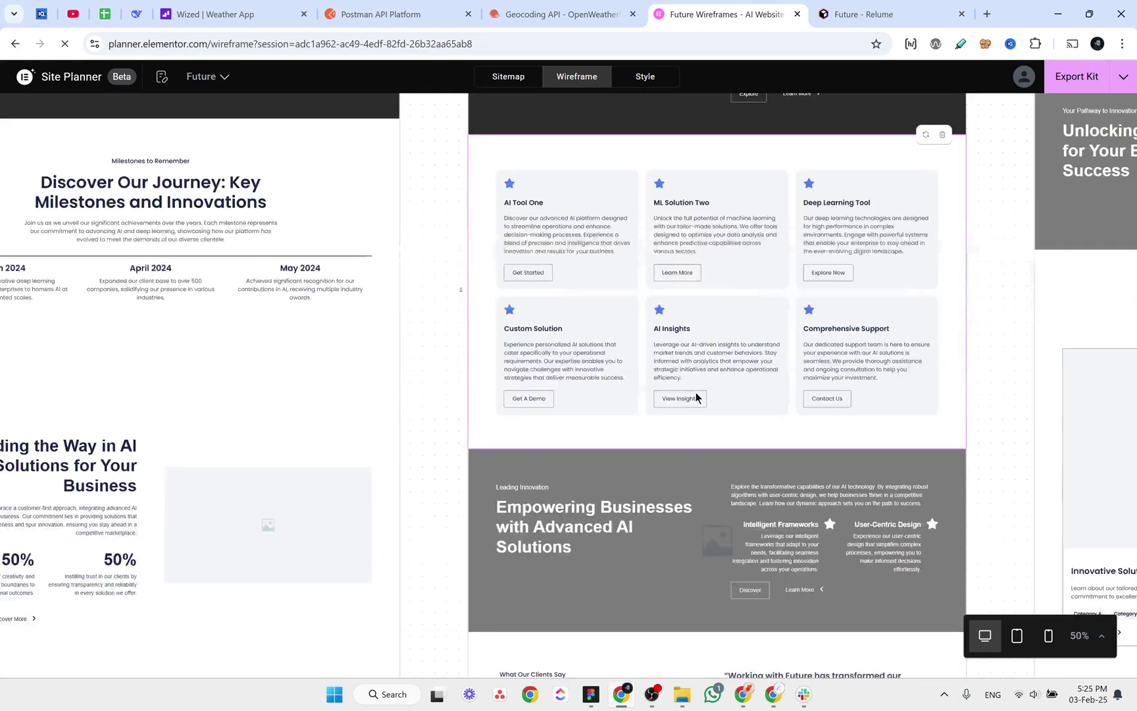
scroll(696, 395, "up", 4)
scroll(695, 395, "left", 5)
scroll(696, 395, "up", 3)
scroll(696, 395, "left", 6)
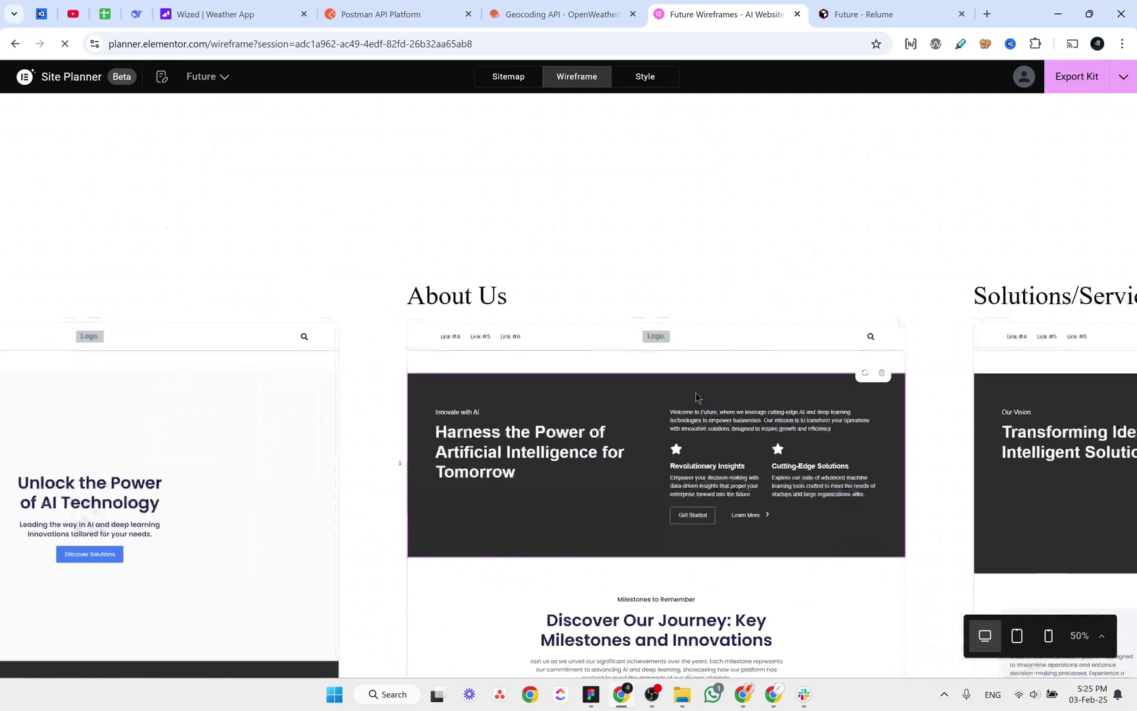
scroll(696, 391, "left", 4)
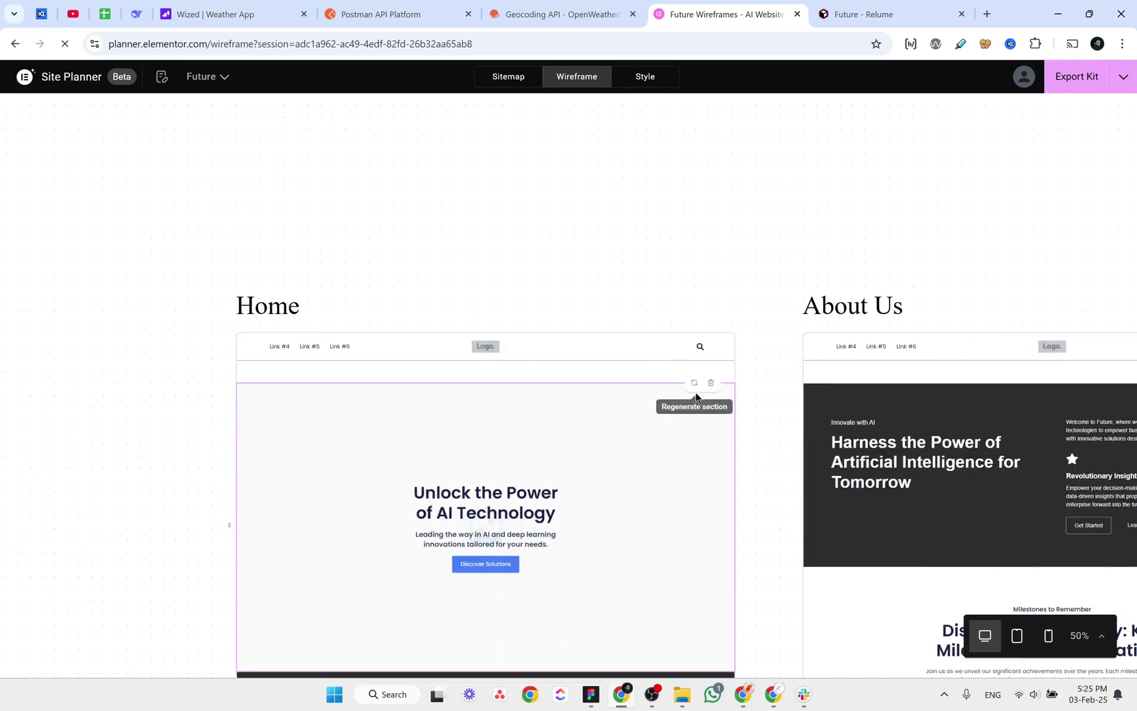
Switch to Relume and look over the About Us, Products and neighbouring page wireframes beside the Home page.
scroll(769, 402, "down", 3)
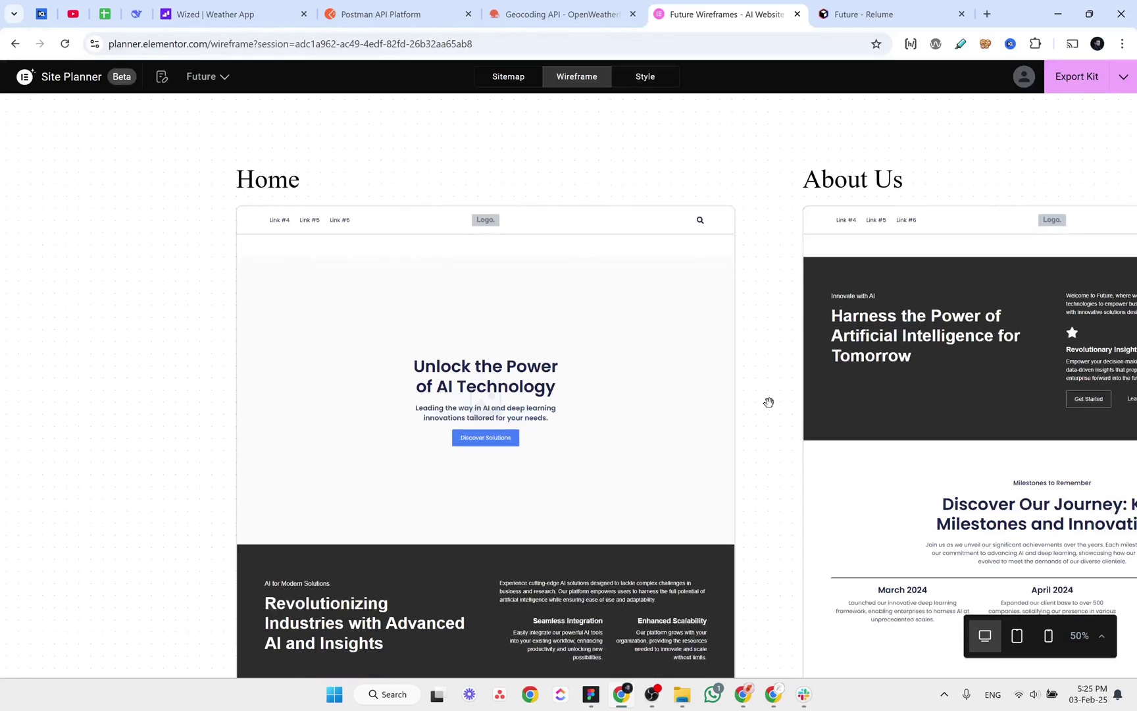
left_click(835, 17)
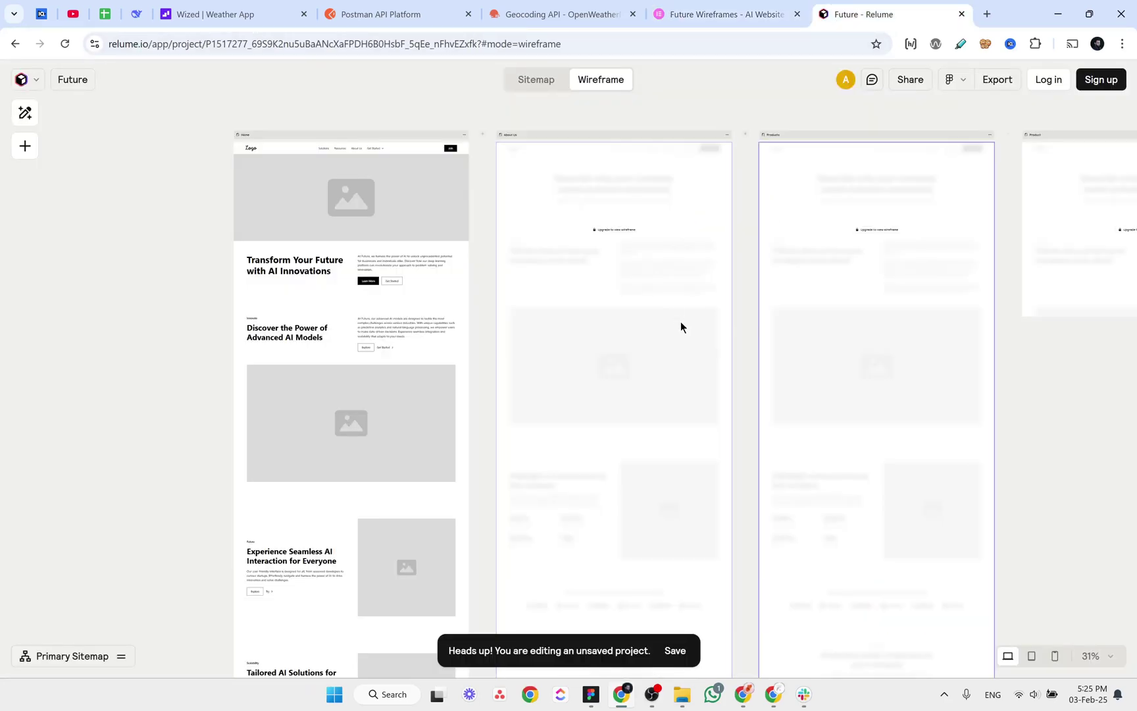
scroll(668, 305, "right", 2)
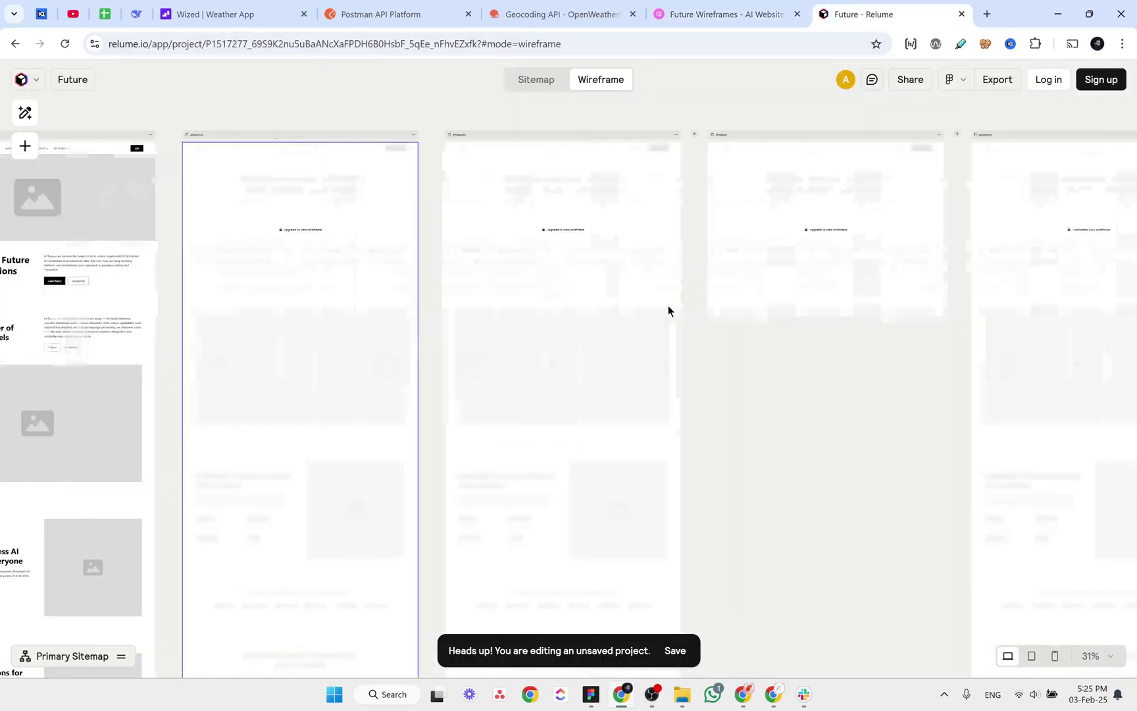
scroll(668, 306, "left", 5)
scroll(839, 170, "right", 4)
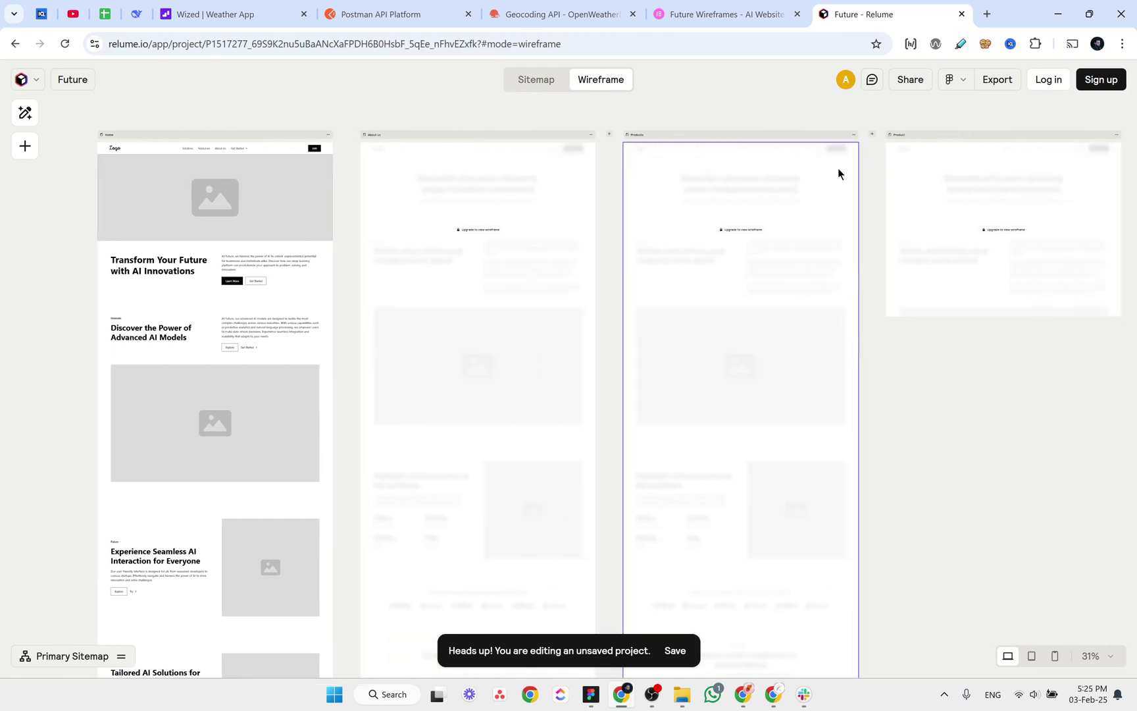
scroll(717, 274, "down", 3)
scroll(385, 231, "up", 5)
scroll(386, 229, "up", 2)
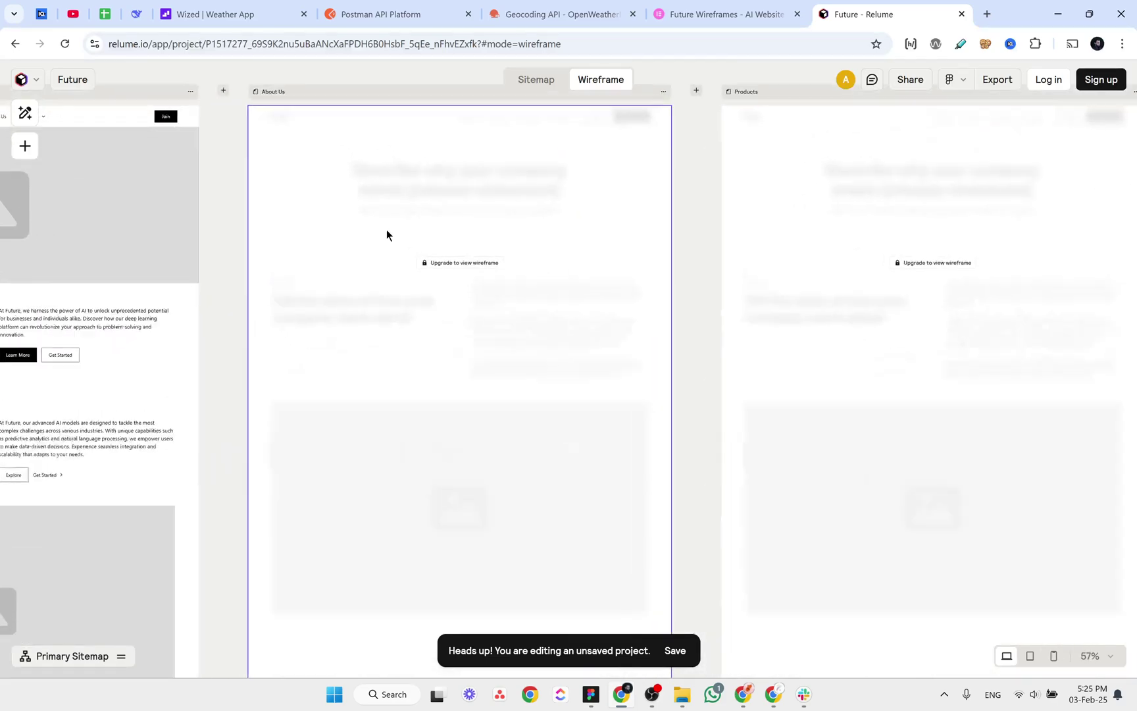
scroll(621, 256, "down", 5)
scroll(621, 255, "up", 2)
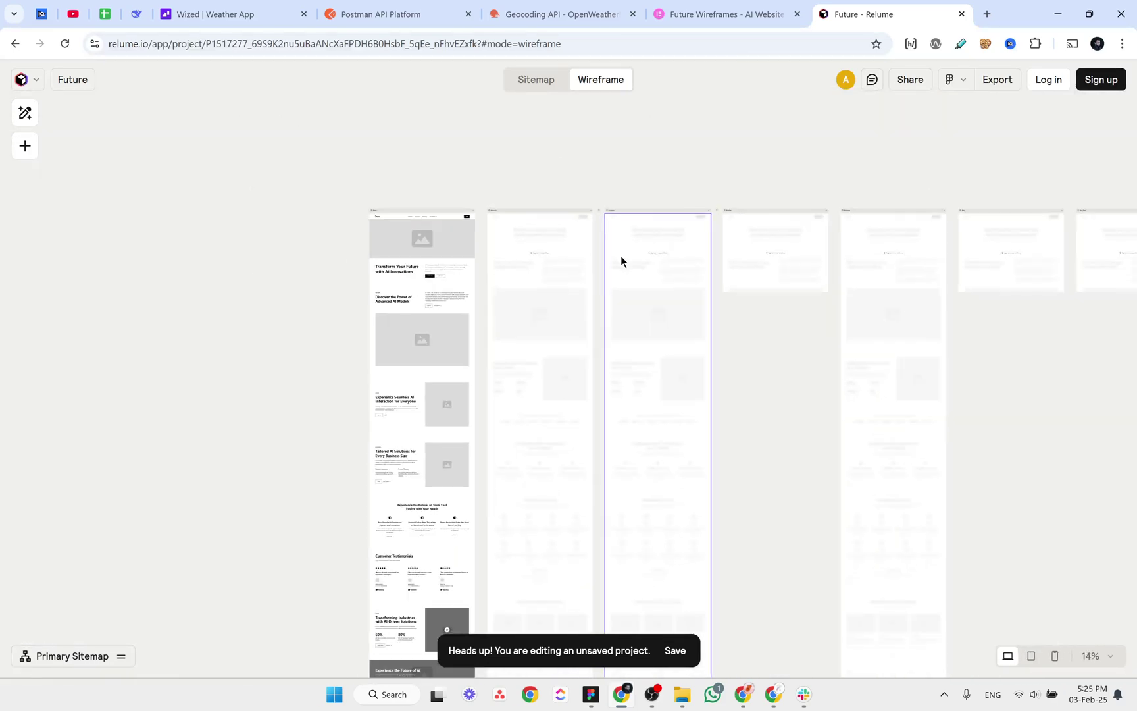
scroll(531, 236, "up", 4)
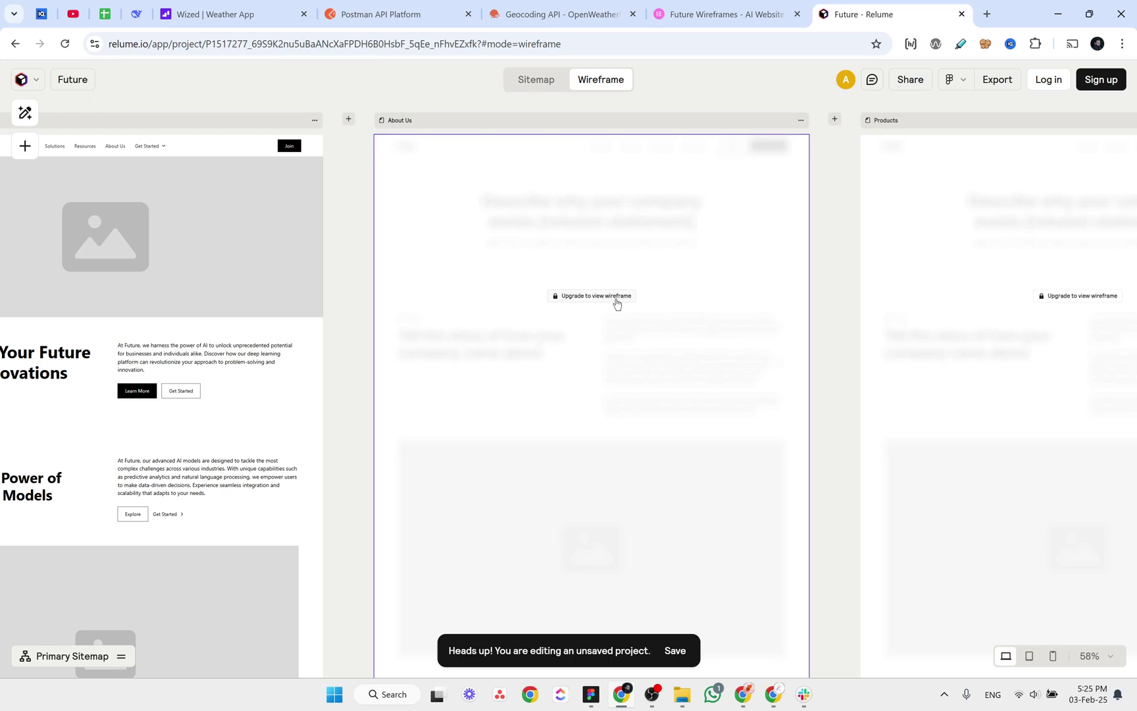
Examine the Relume Home page wireframe from the hero section down to the Explore AI Insights section.
scroll(617, 300, "left", 5)
scroll(616, 298, "right", 2)
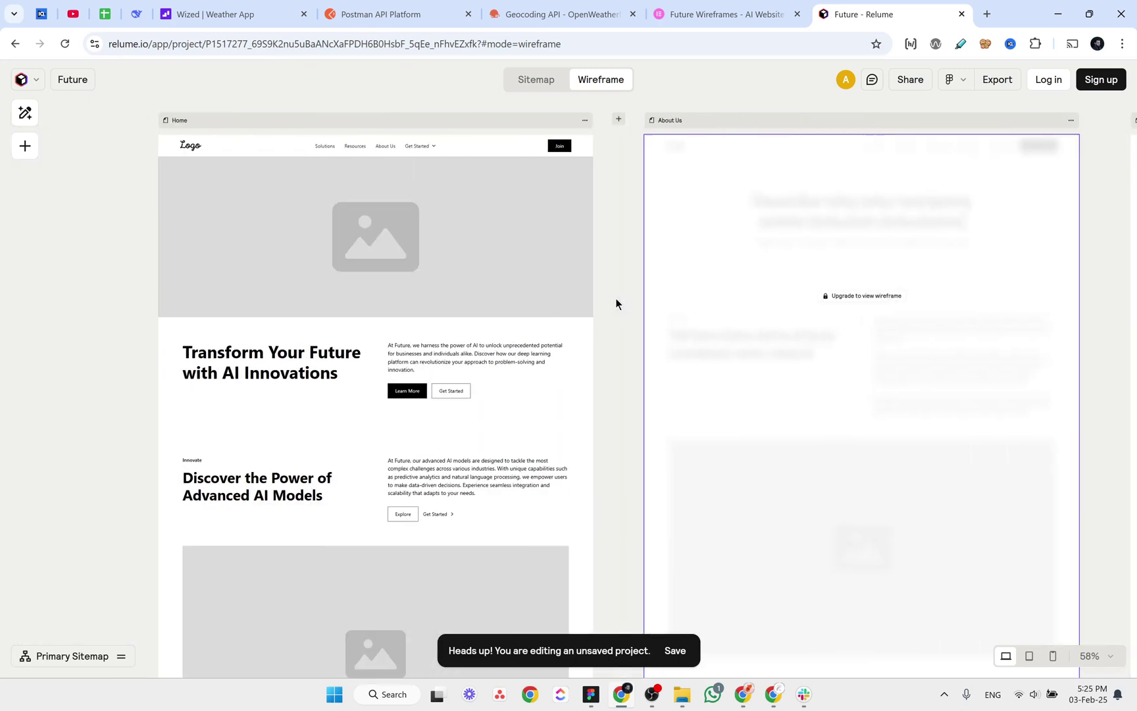
scroll(615, 298, "down", 5)
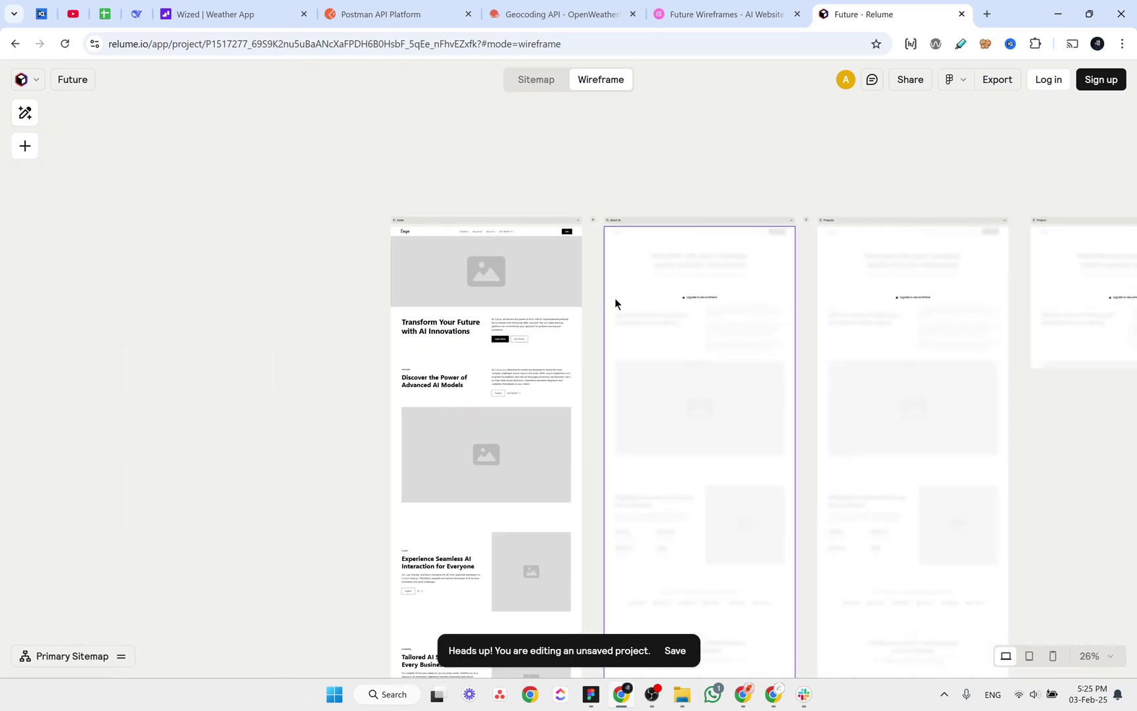
scroll(615, 299, "down", 3)
scroll(614, 302, "down", 5)
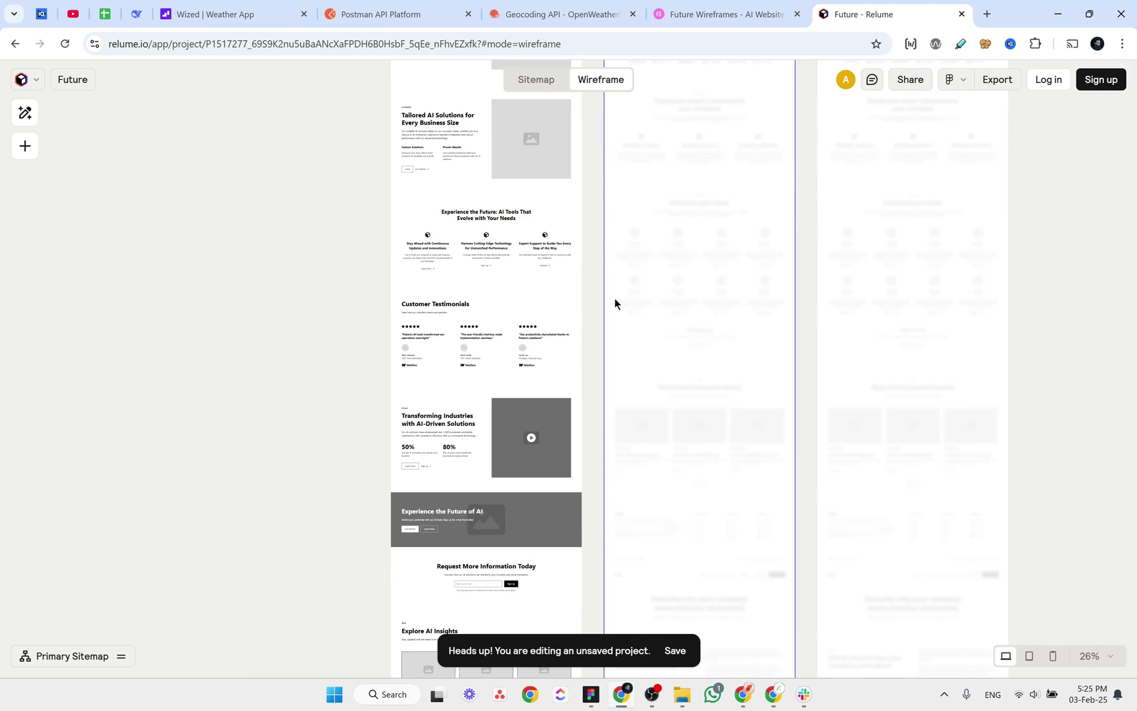
scroll(615, 299, "up", 4)
scroll(615, 298, "down", 3)
scroll(615, 298, "up", 3)
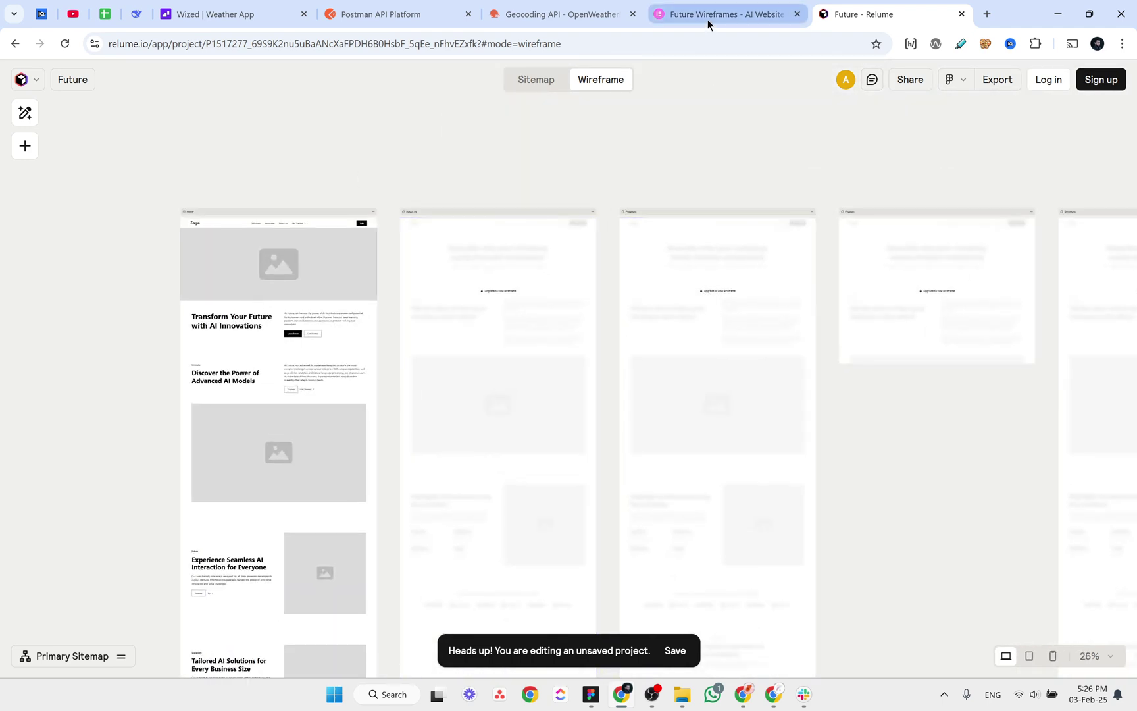
Switch to Elementor Site Planner and review the Home page's header and hero beside the neighbouring page wireframes.
left_click(707, 17)
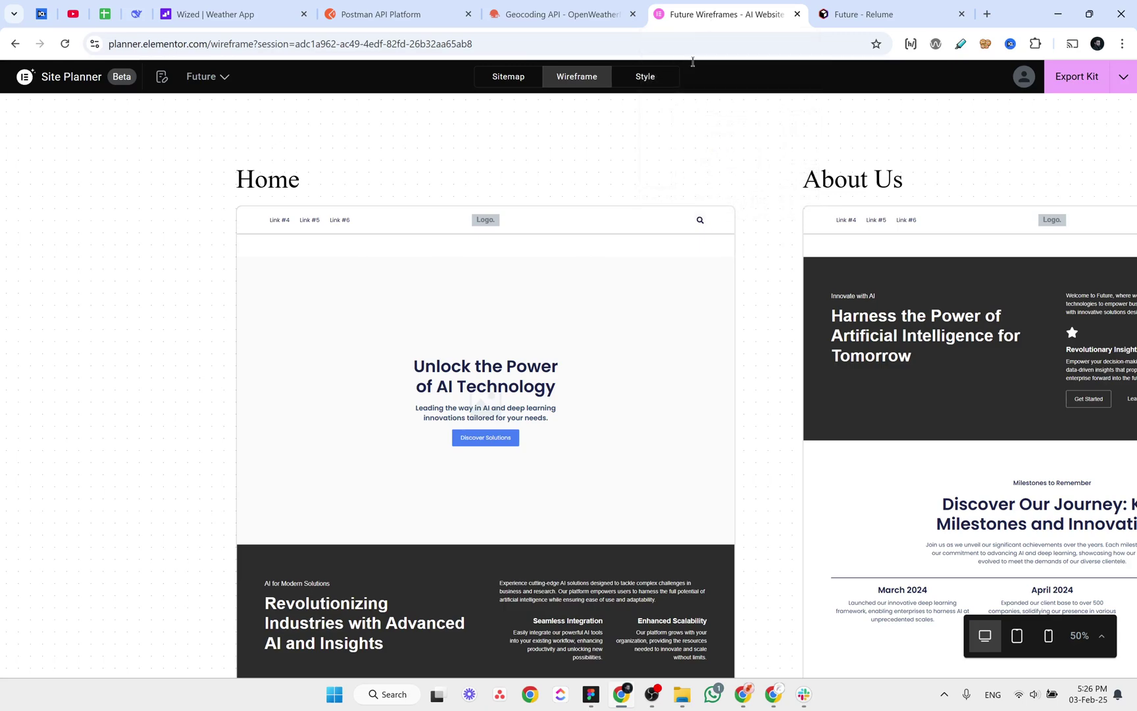
scroll(405, 172, "down", 3)
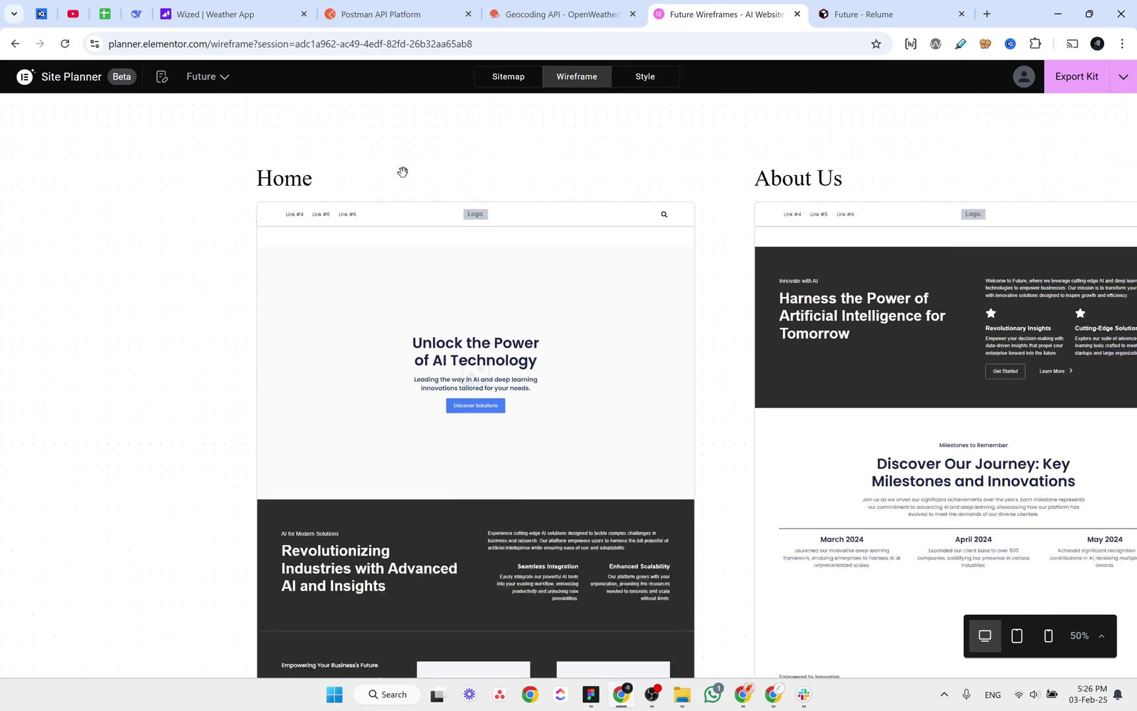
scroll(401, 172, "up", 1)
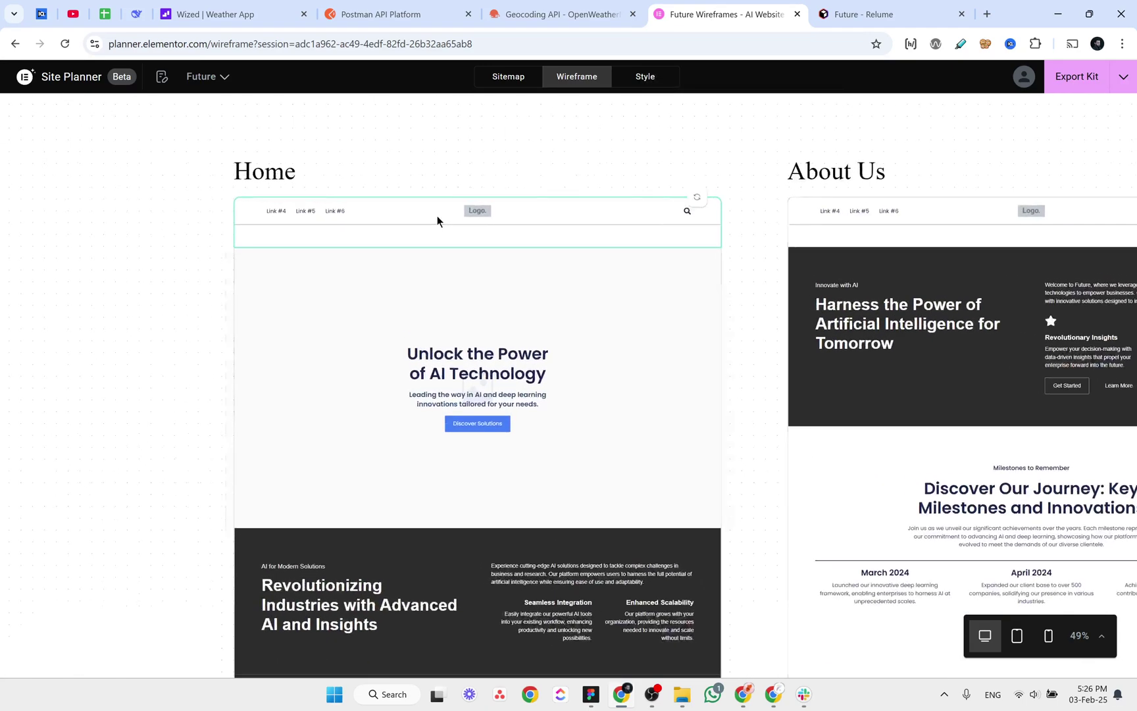
scroll(437, 216, "down", 2)
scroll(437, 216, "down", 2)
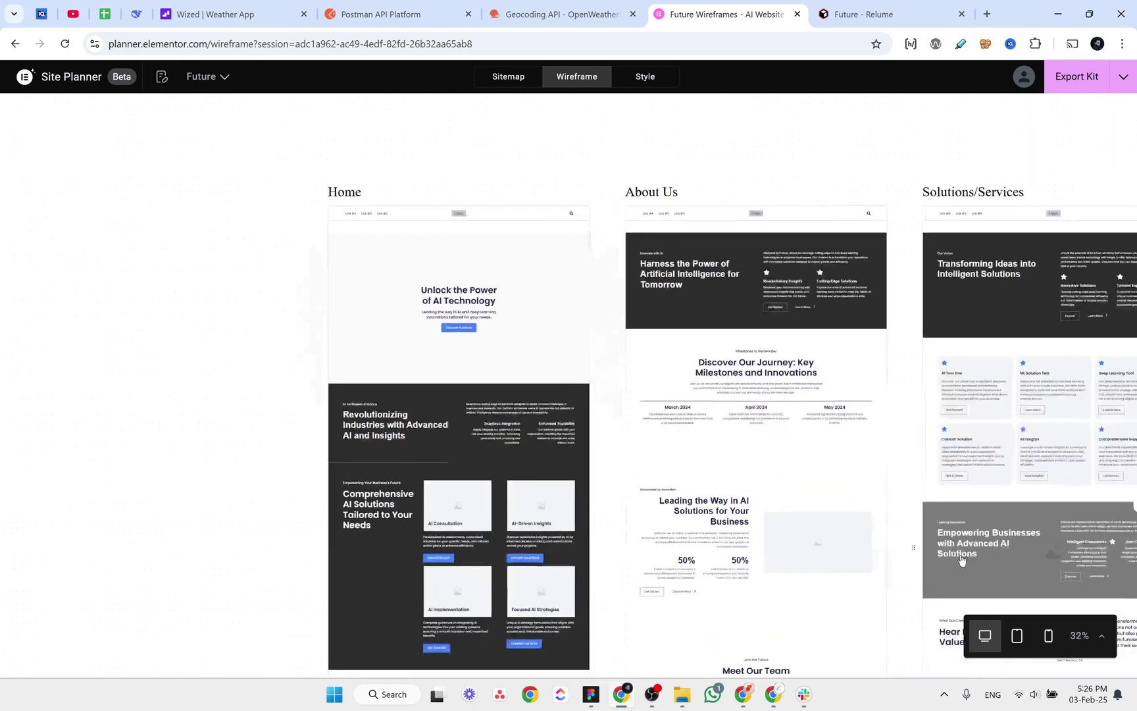
Dismiss the satisfaction survey, set the wireframe zoom to 10%, and survey the full row of page wireframes.
left_click(1098, 645)
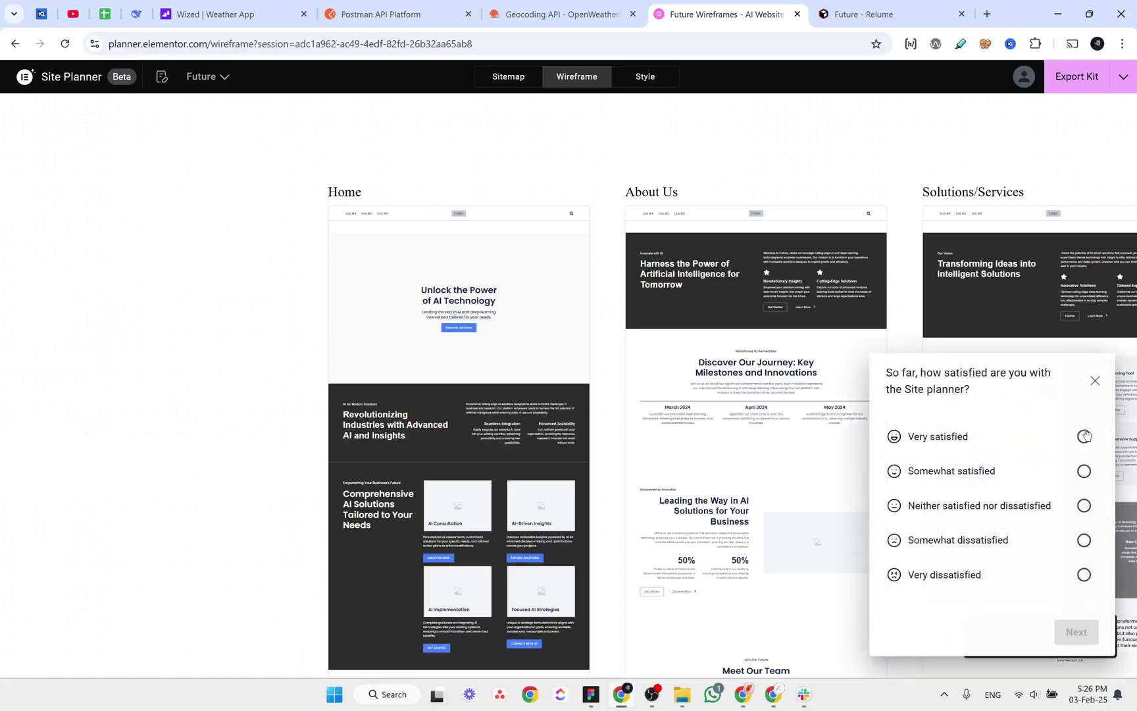
left_click(1095, 381)
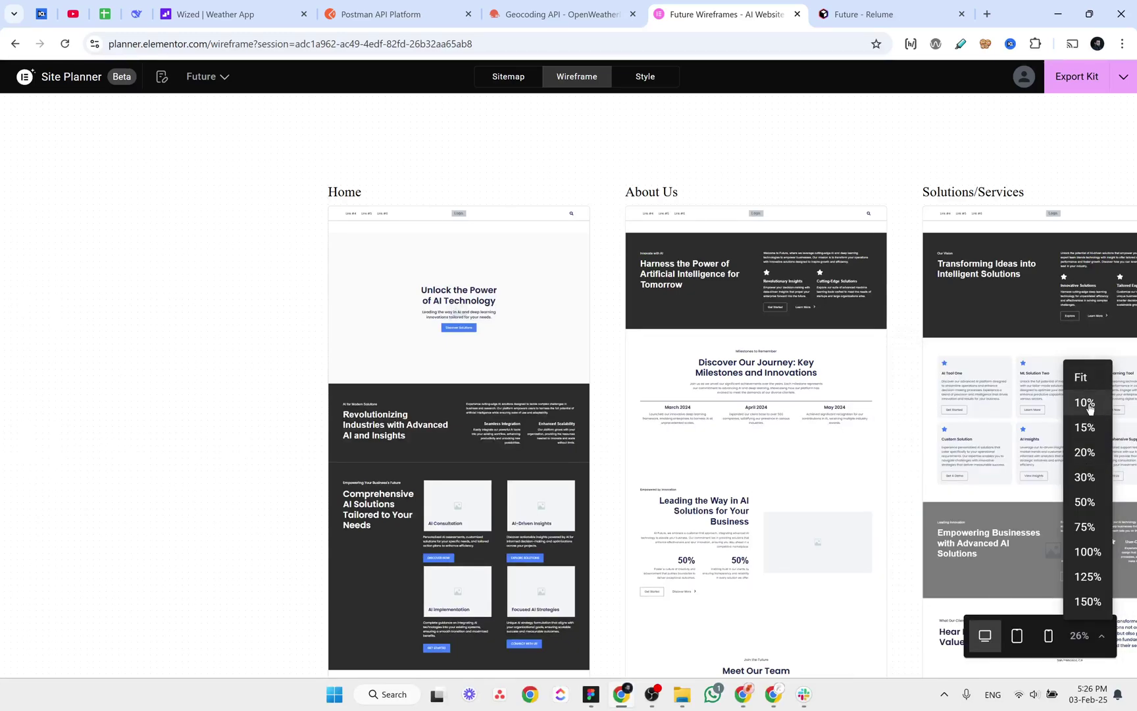
left_click(1087, 428)
scroll(685, 393, "down", 3)
scroll(685, 393, "right", 10)
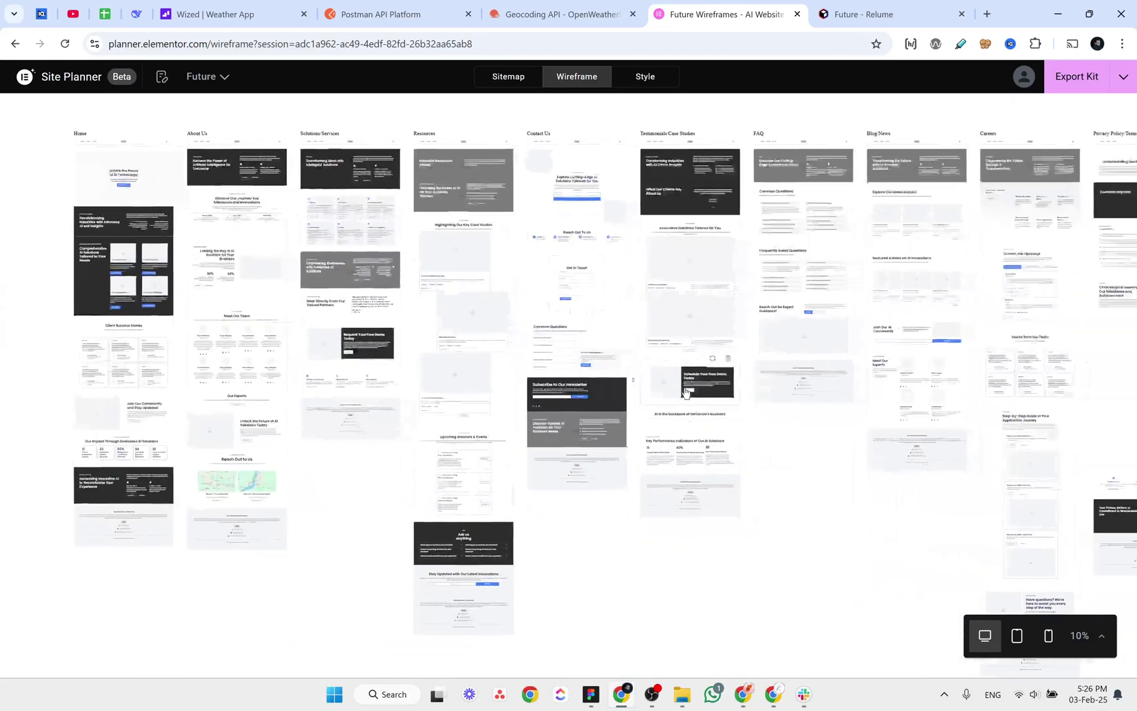
scroll(685, 393, "left", 10)
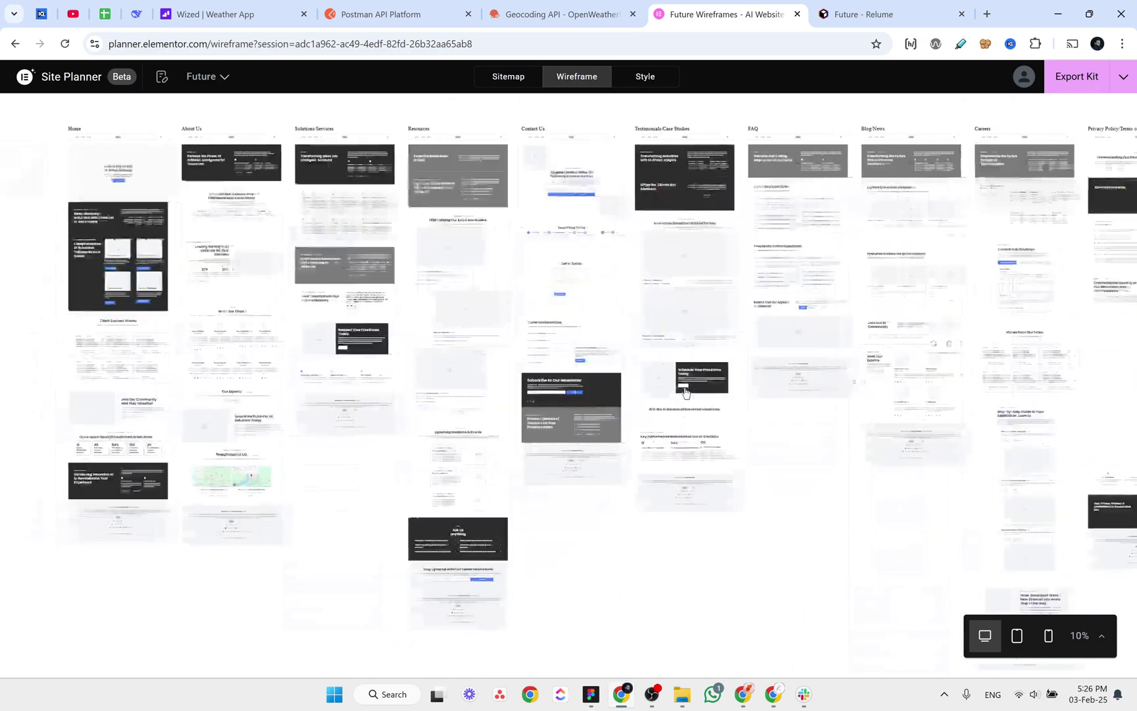
scroll(457, 143, "up", 3)
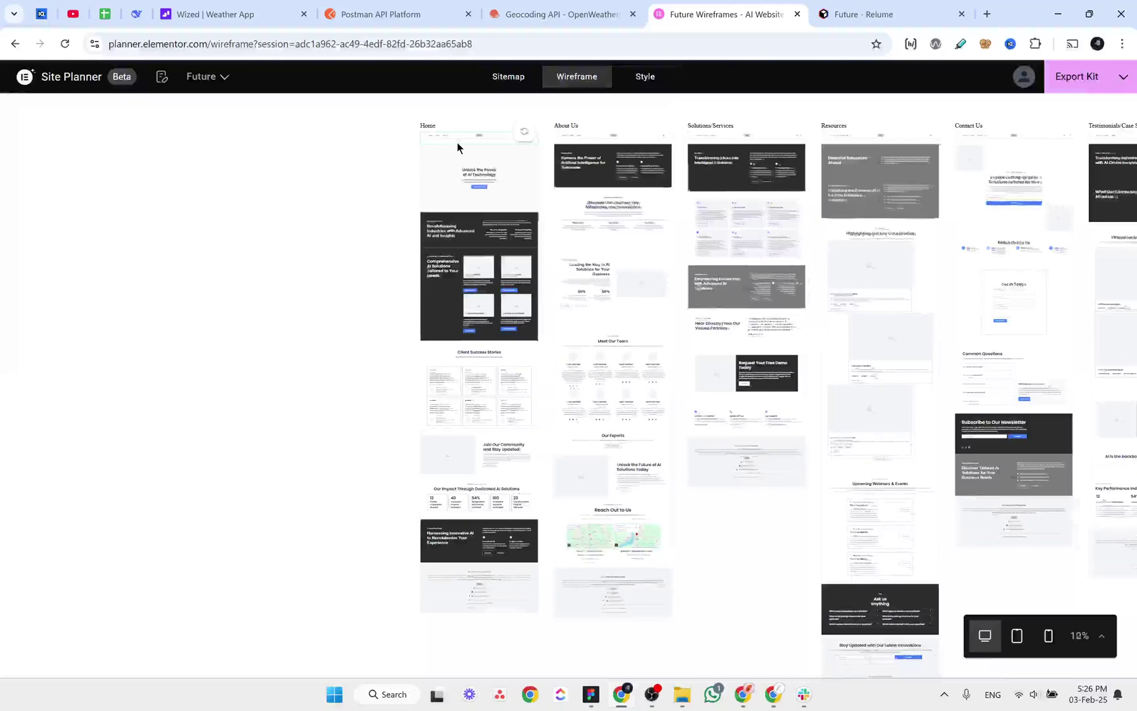
Set the wireframe zoom to 100% and inspect the Home page's AI solutions cards, header and hero section.
left_click(1088, 636)
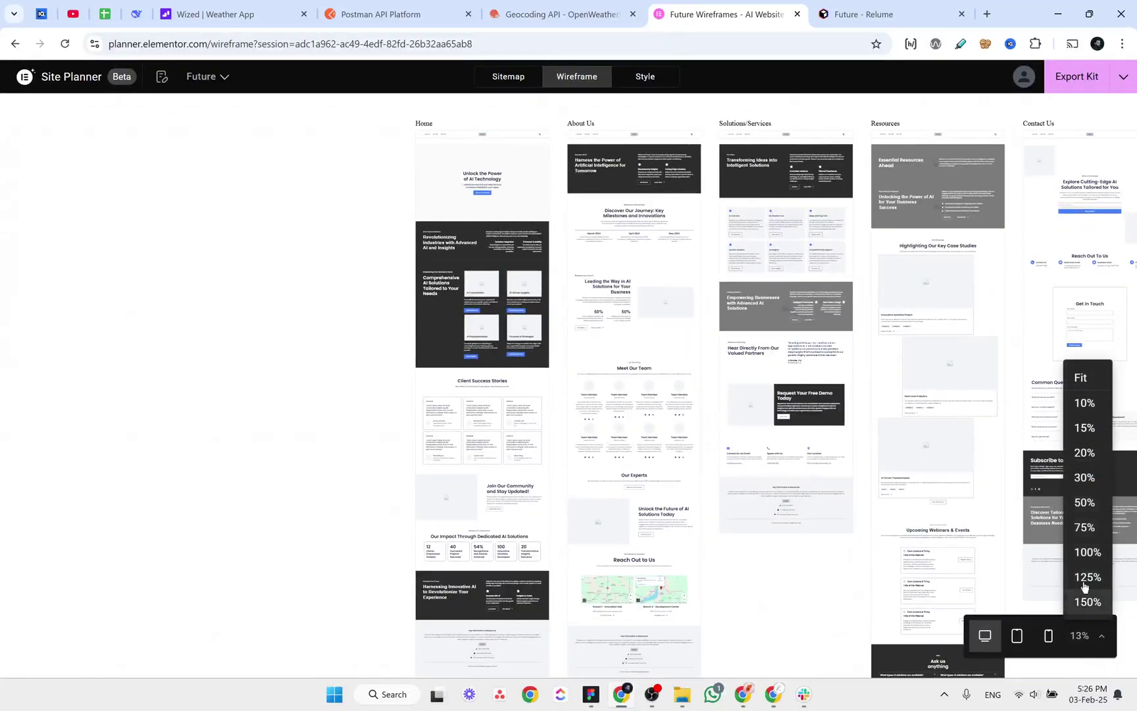
left_click(1088, 552)
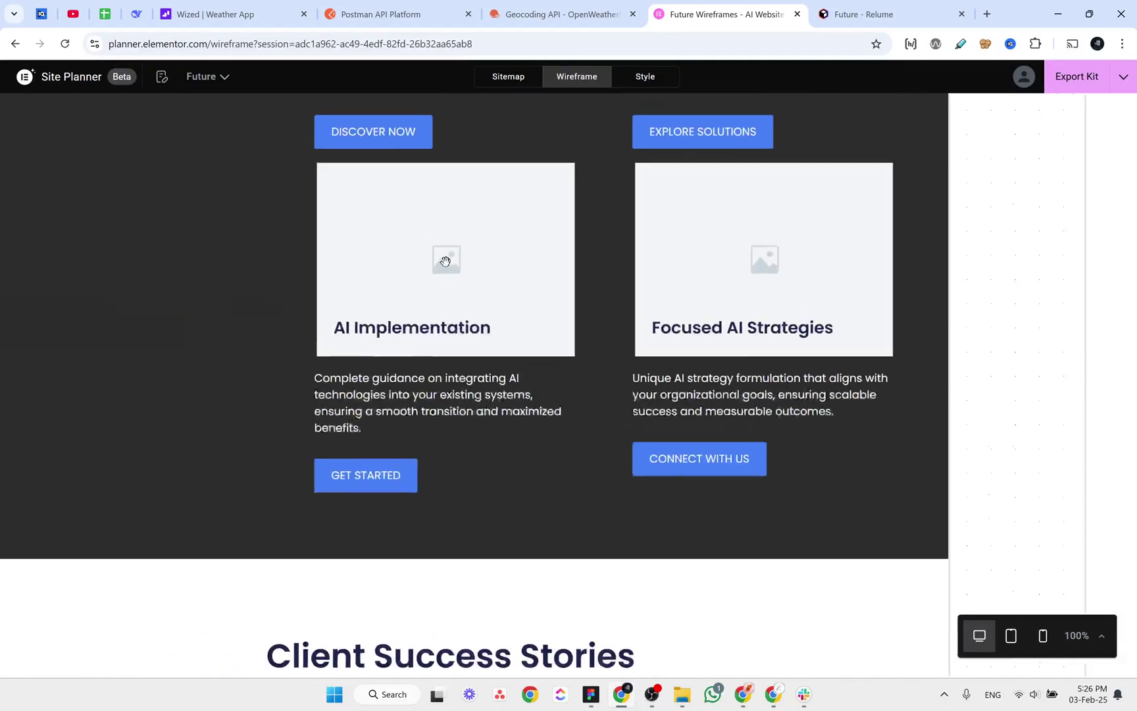
scroll(445, 262, "up", 5)
scroll(446, 263, "down", 3)
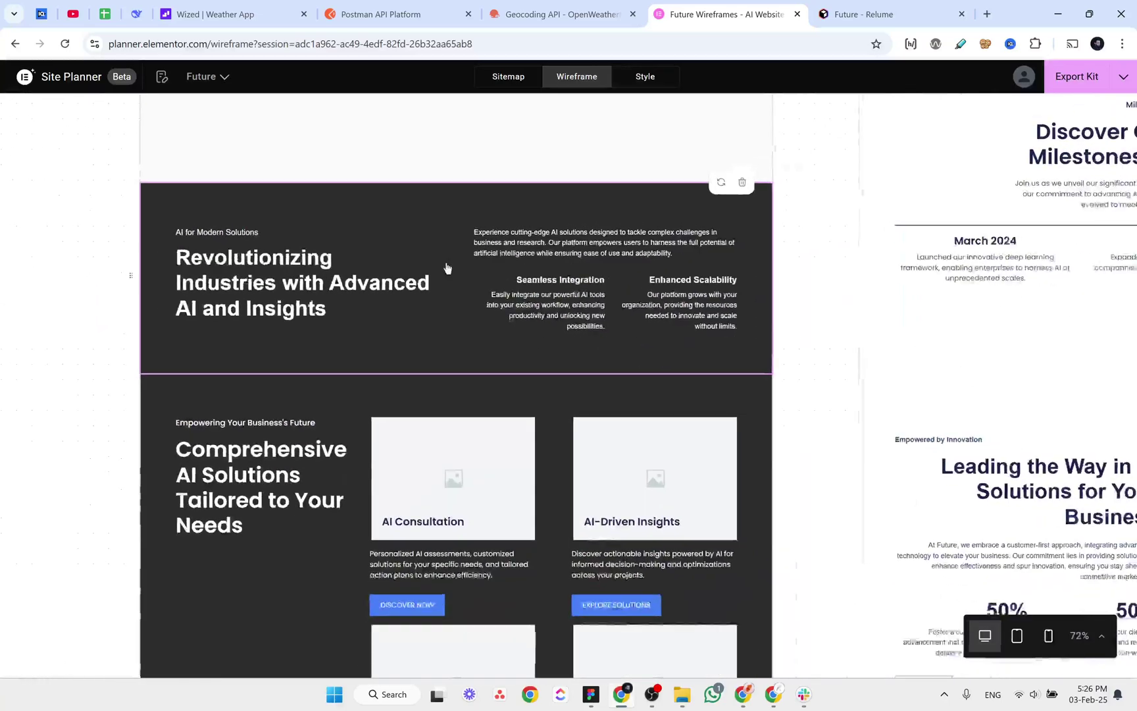
scroll(446, 268, "down", 1)
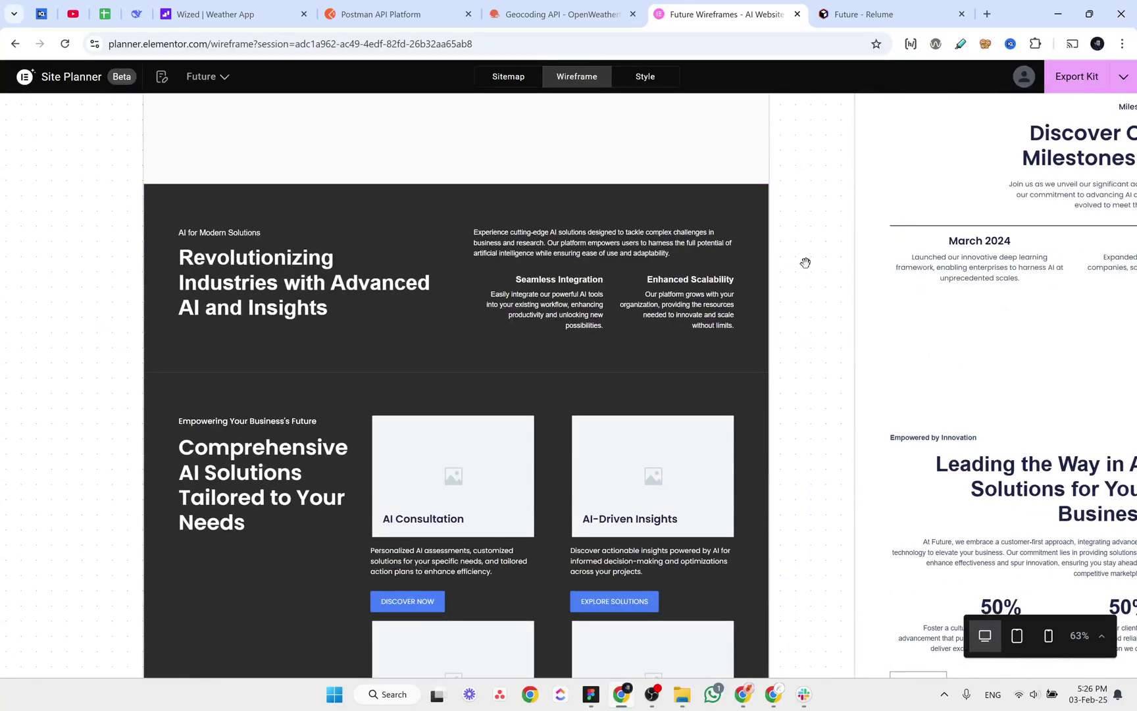
scroll(814, 276, "up", 5)
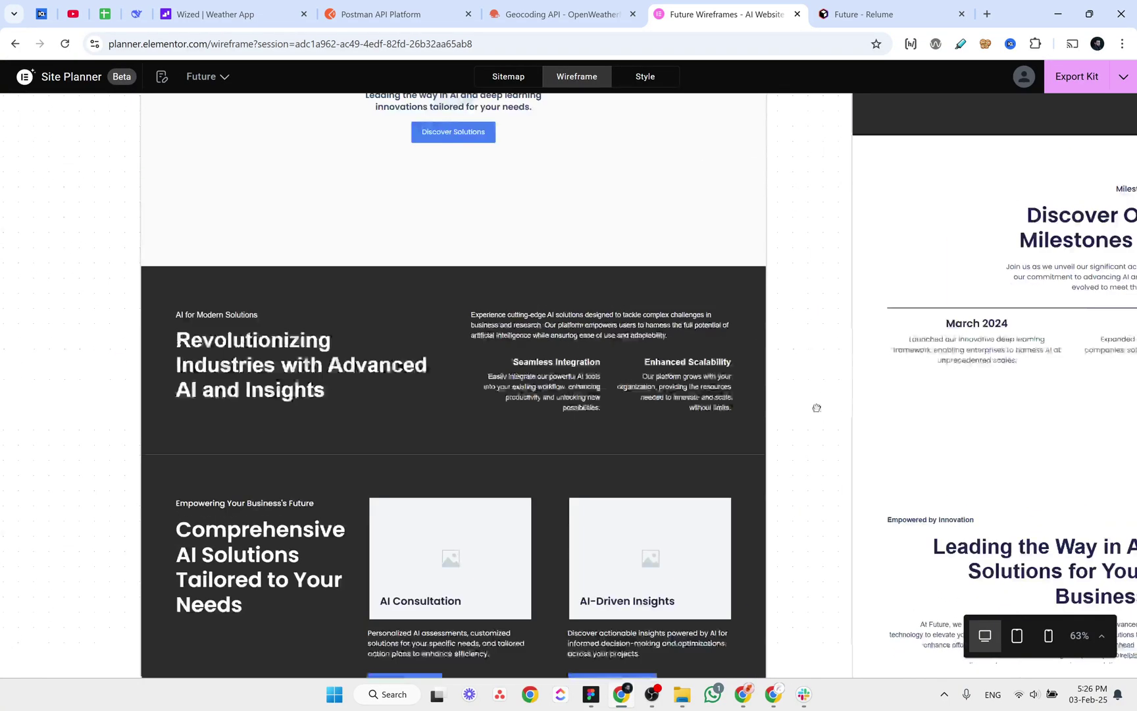
left_click_drag(814, 276, 819, 358)
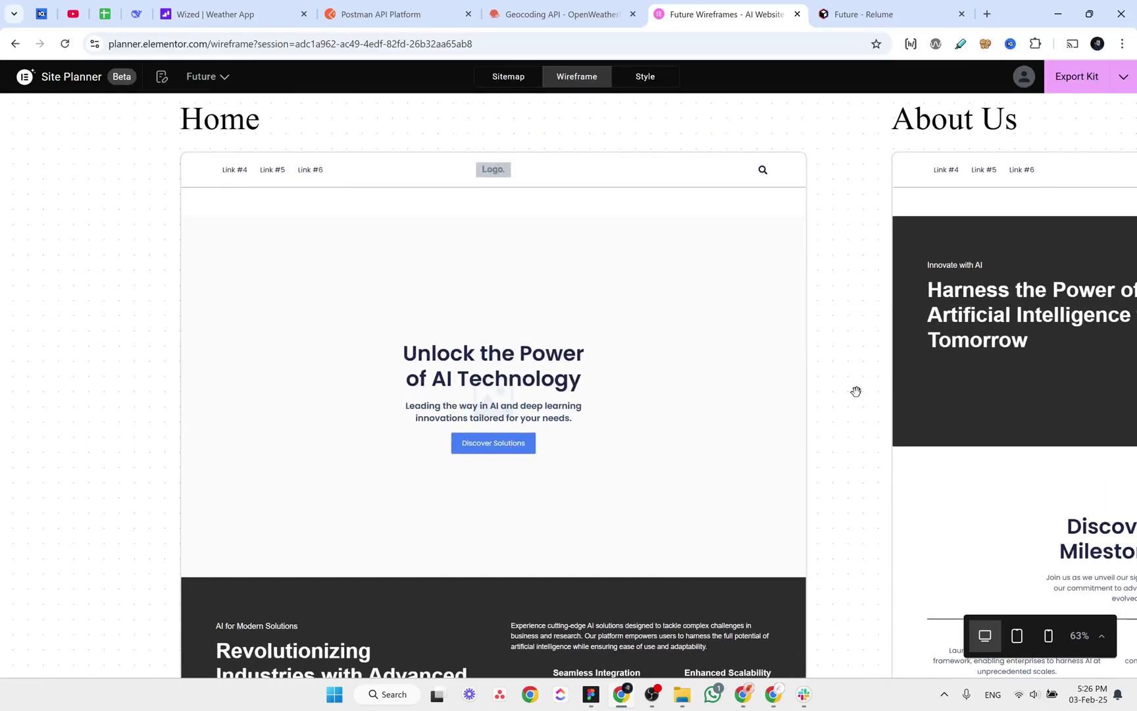
left_click_drag(854, 427, 860, 375)
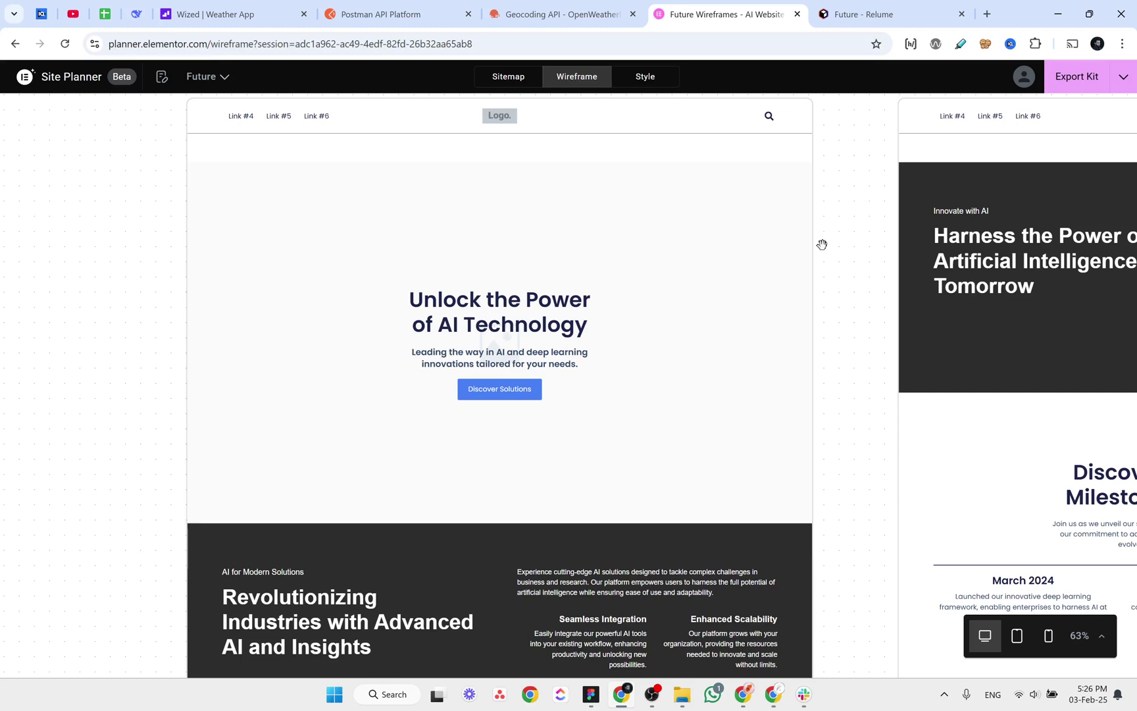
Check Relume's Home hero, return to Elementor Site Planner, and examine its Home page down to Client Success Stories.
left_click(859, 14)
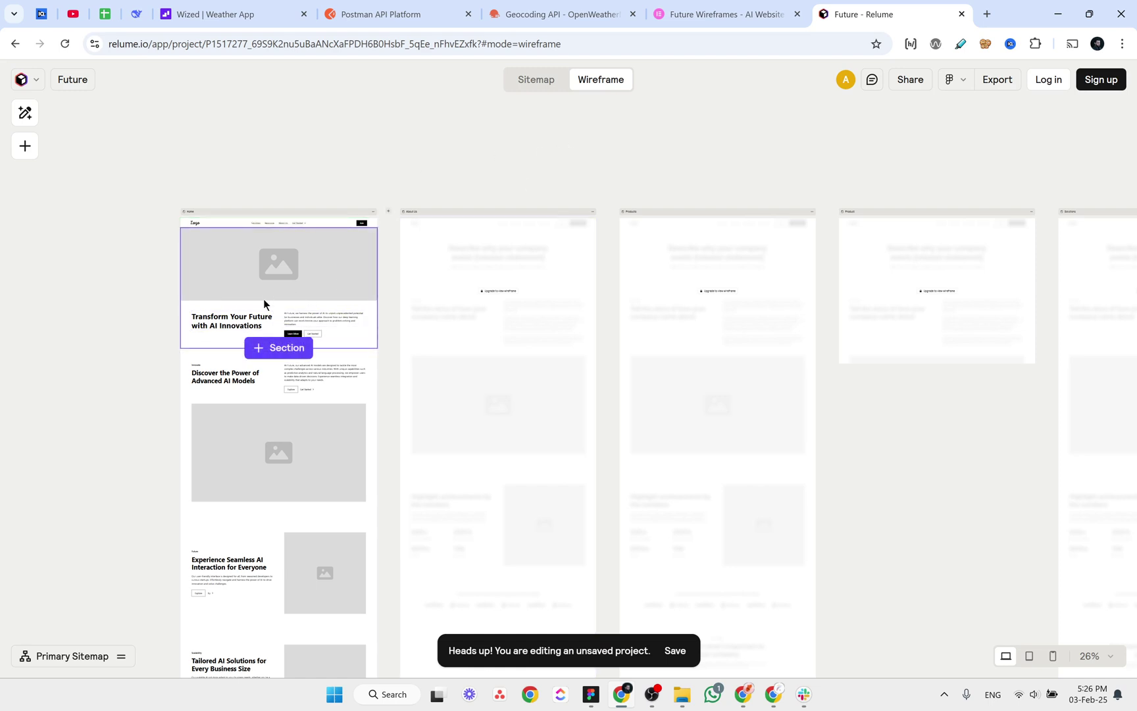
left_click(714, 15)
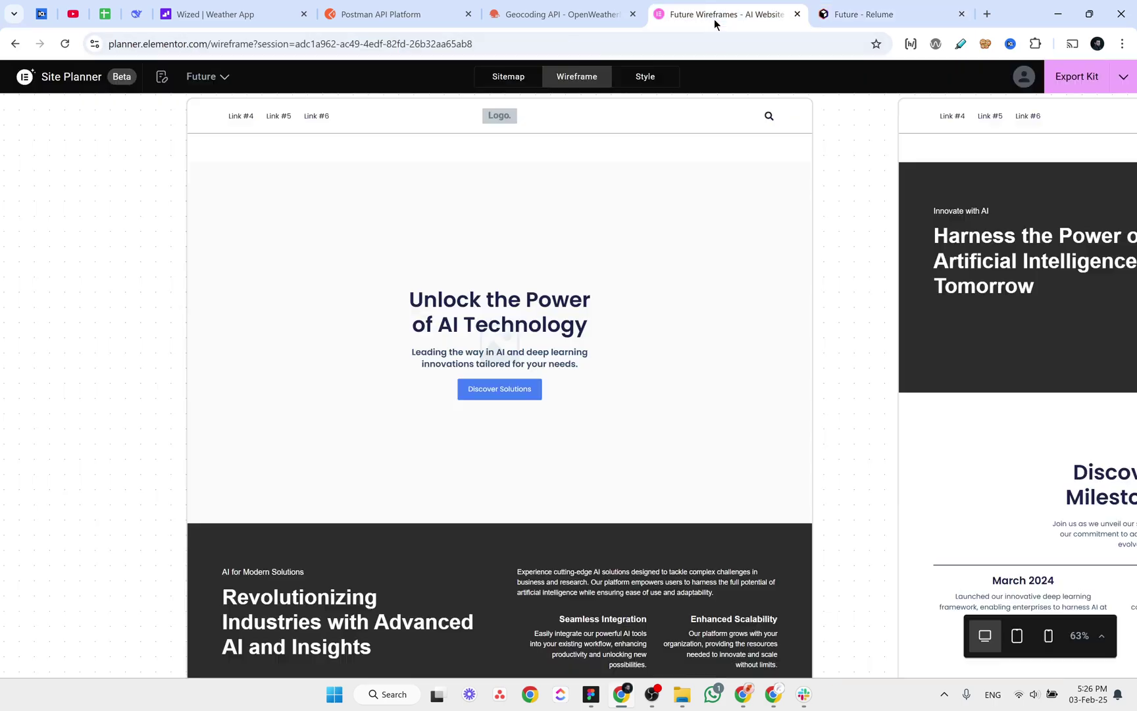
left_click_drag(857, 448, 848, 300)
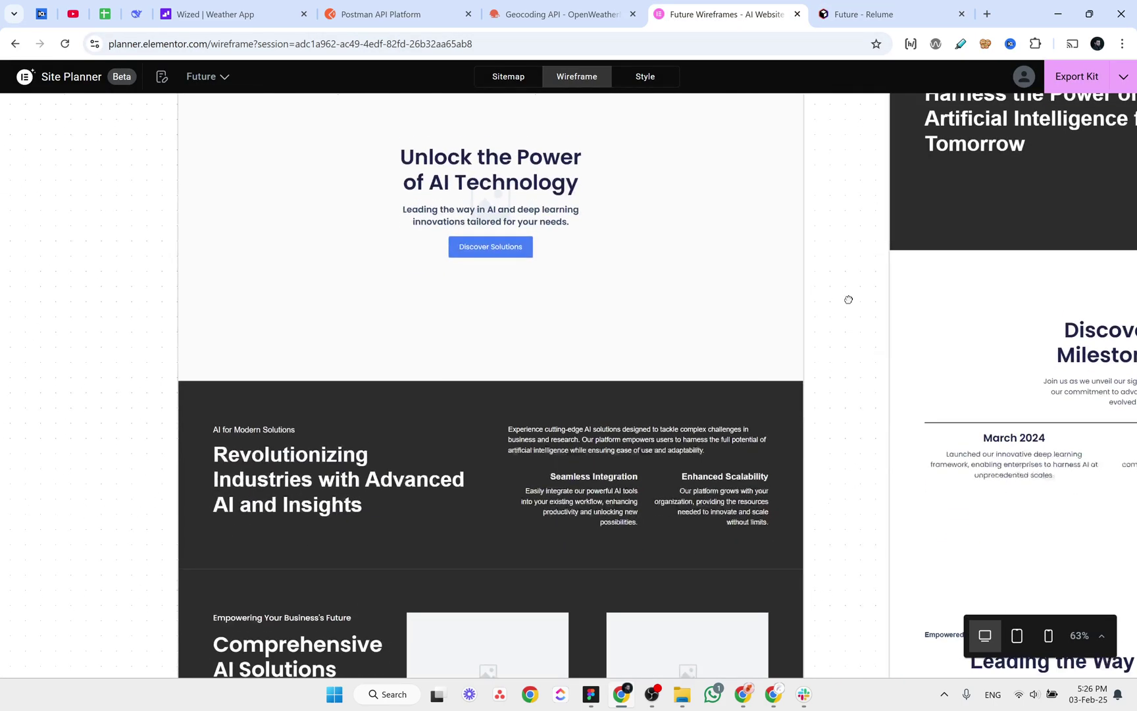
mouse_move(854, 457)
left_mouse_down()
mouse_move(855, 329)
mouse_move(840, 312)
mouse_move(851, 300)
mouse_move(848, 185)
left_mouse_up()
left_click_drag(849, 326, 858, 127)
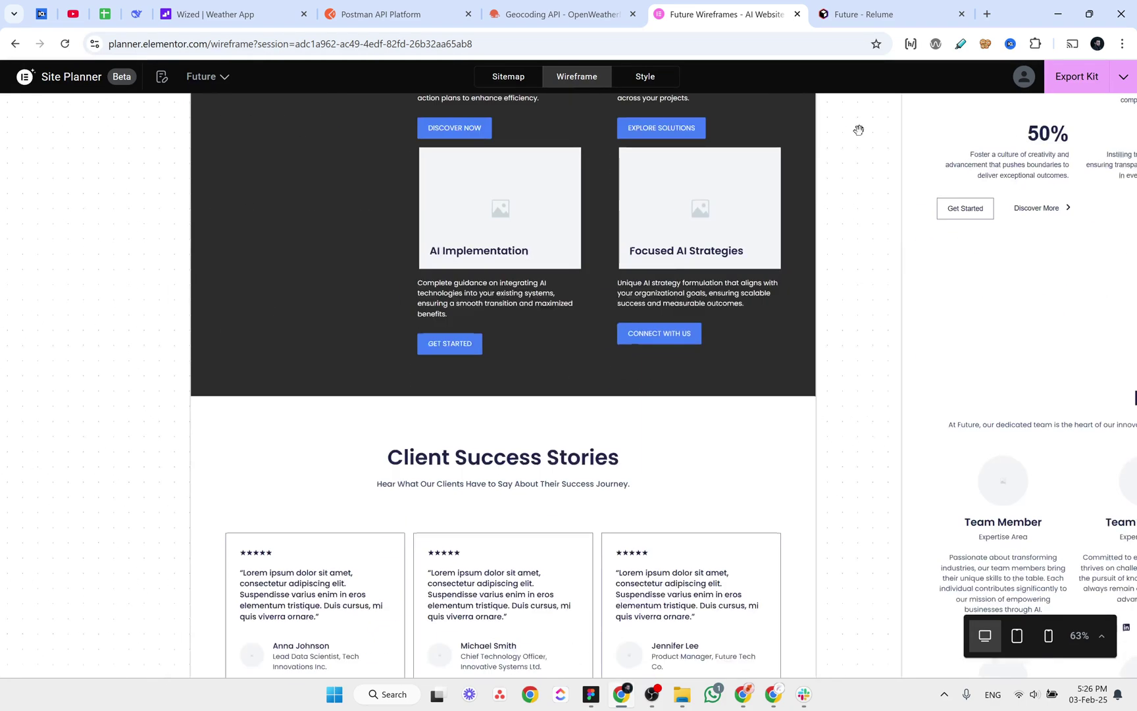
left_click_drag(832, 297, 830, 216)
left_click_drag(839, 469, 843, 285)
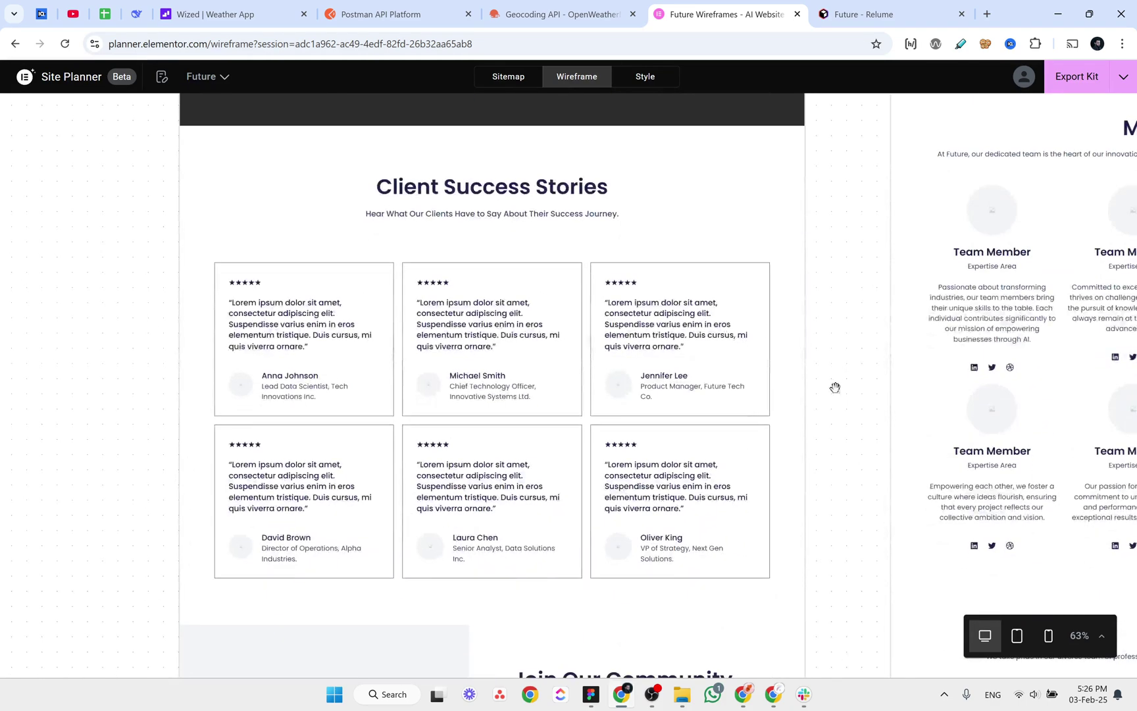
Examine the Home page's impact statistics, the Harnessing Innovative AI section and the footer.
left_click_drag(835, 387, 853, 175)
left_click_drag(851, 406, 850, 271)
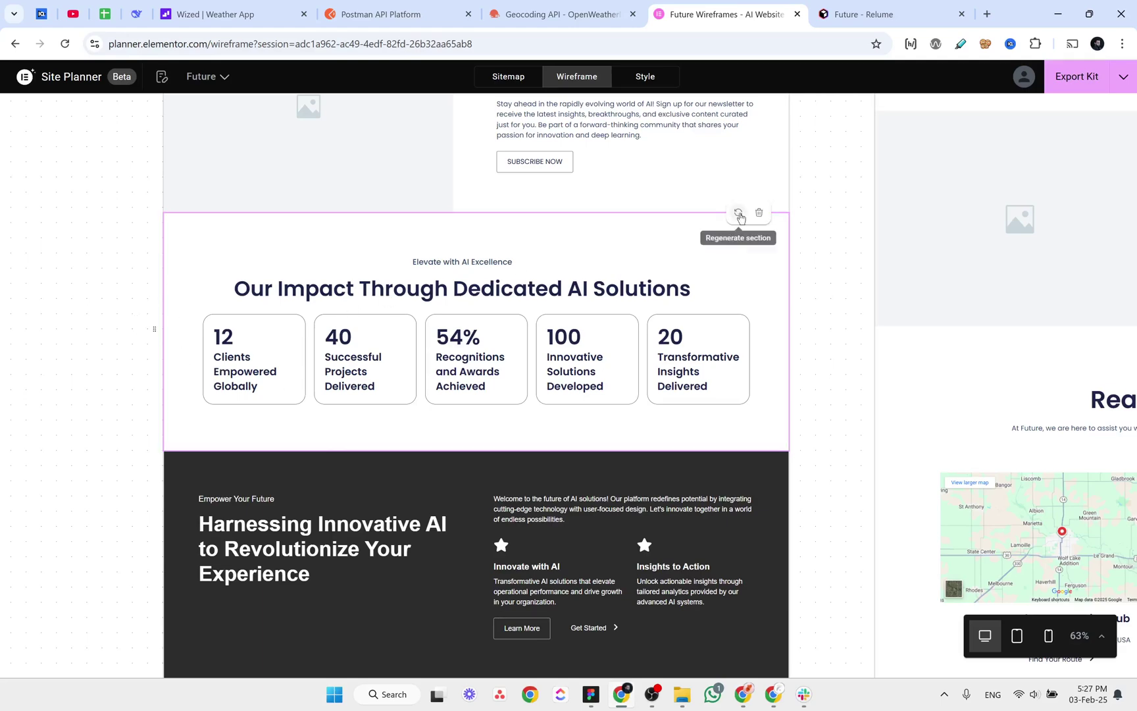
scroll(823, 325, "up", 3)
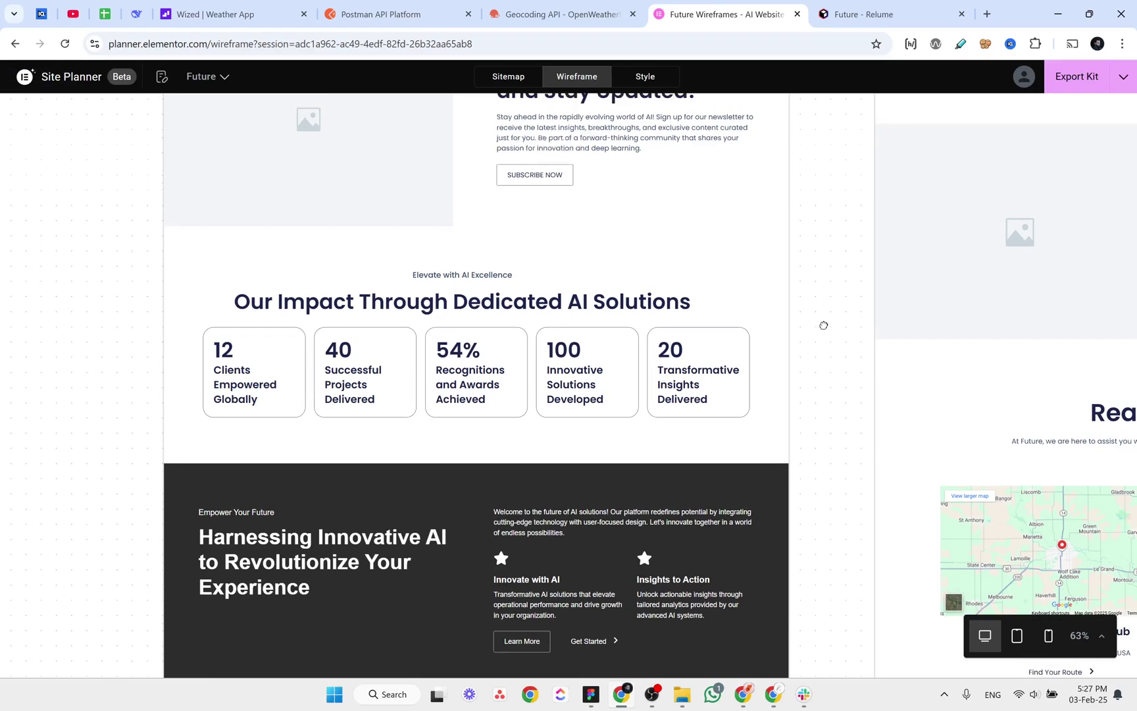
scroll(812, 135, "down", 4)
scroll(792, 409, "down", 3)
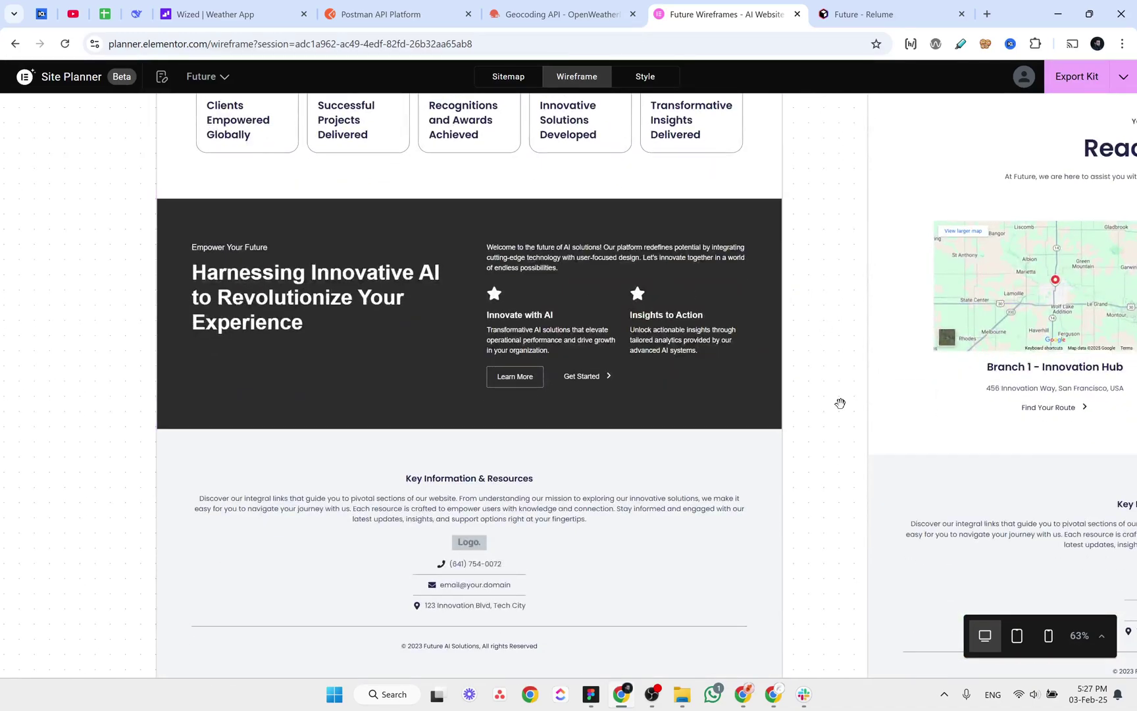
Examine the Home page's testimonials and community section, and the About Us page from Meet Our Team up to its hero.
scroll(840, 403, "down", 3)
scroll(851, 269, "up", 10)
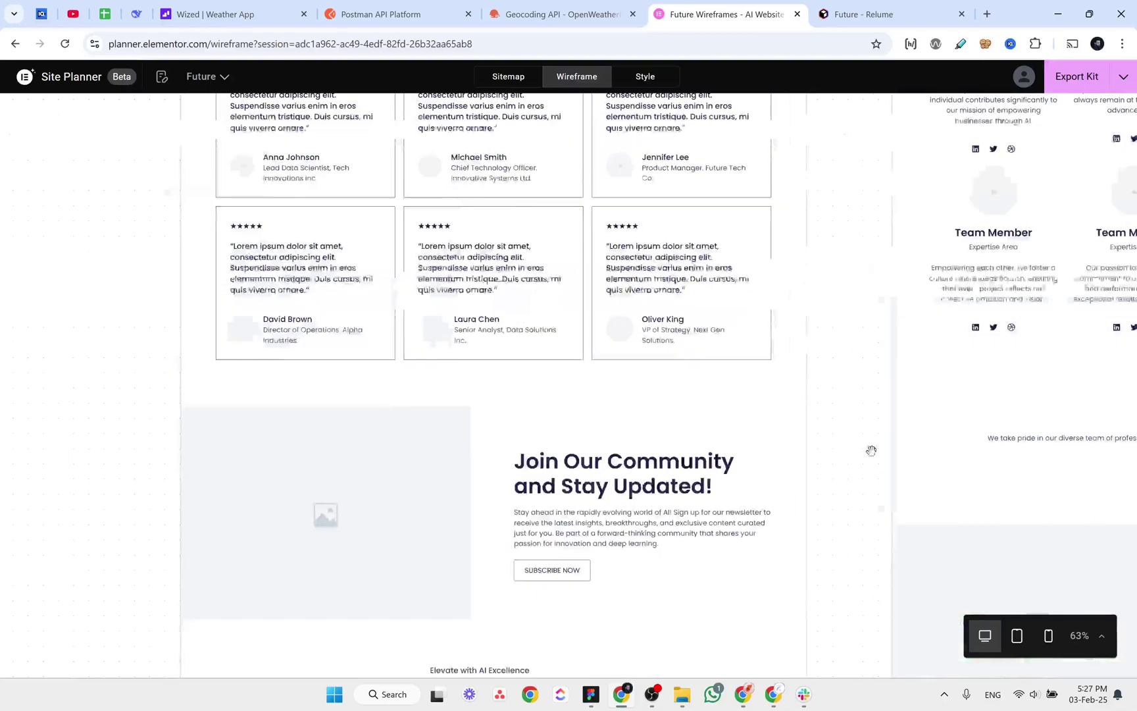
left_click(1050, 637)
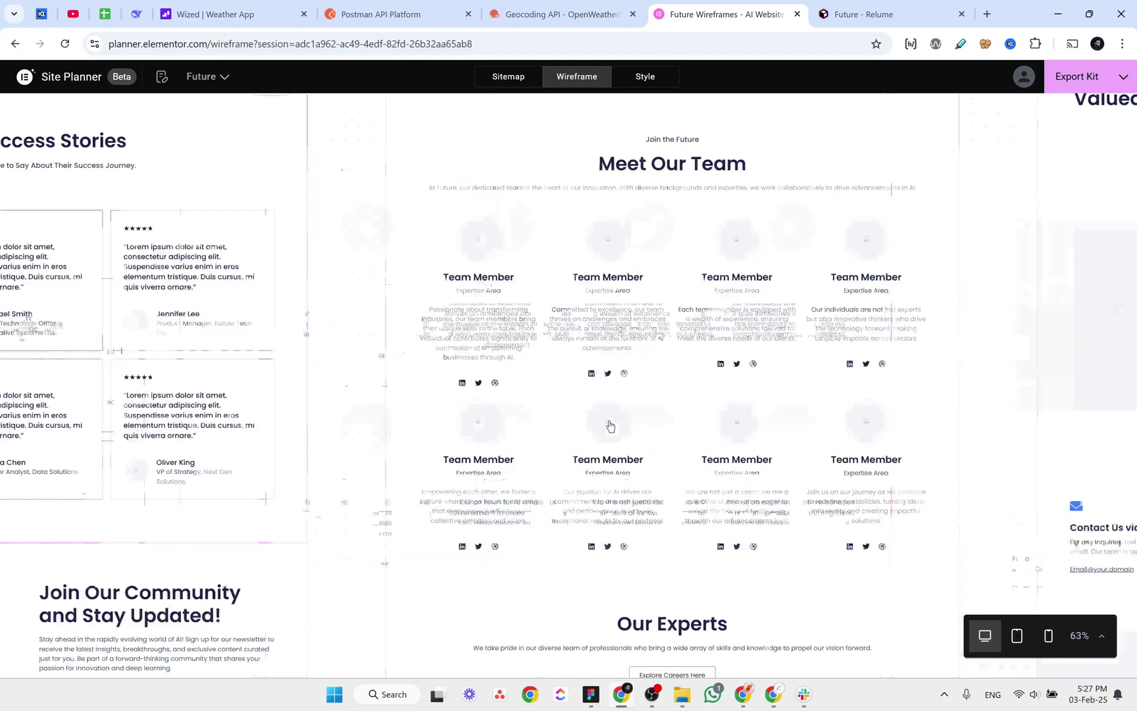
scroll(853, 376, "up", 10)
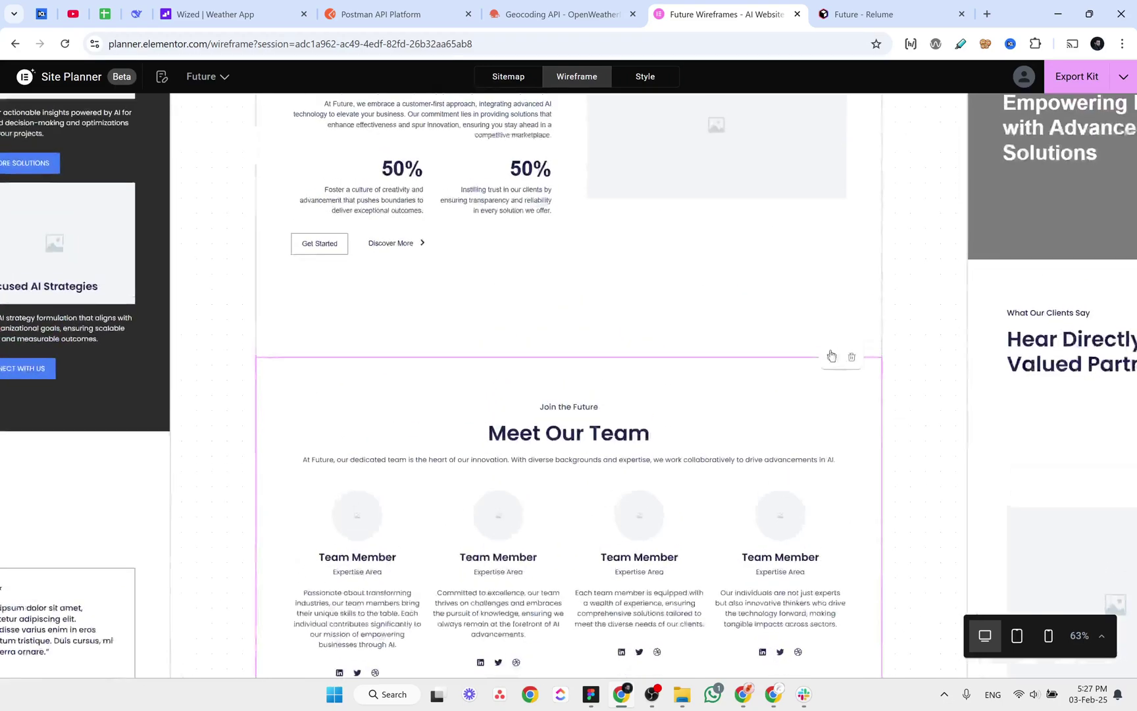
scroll(561, 268, "up", 5)
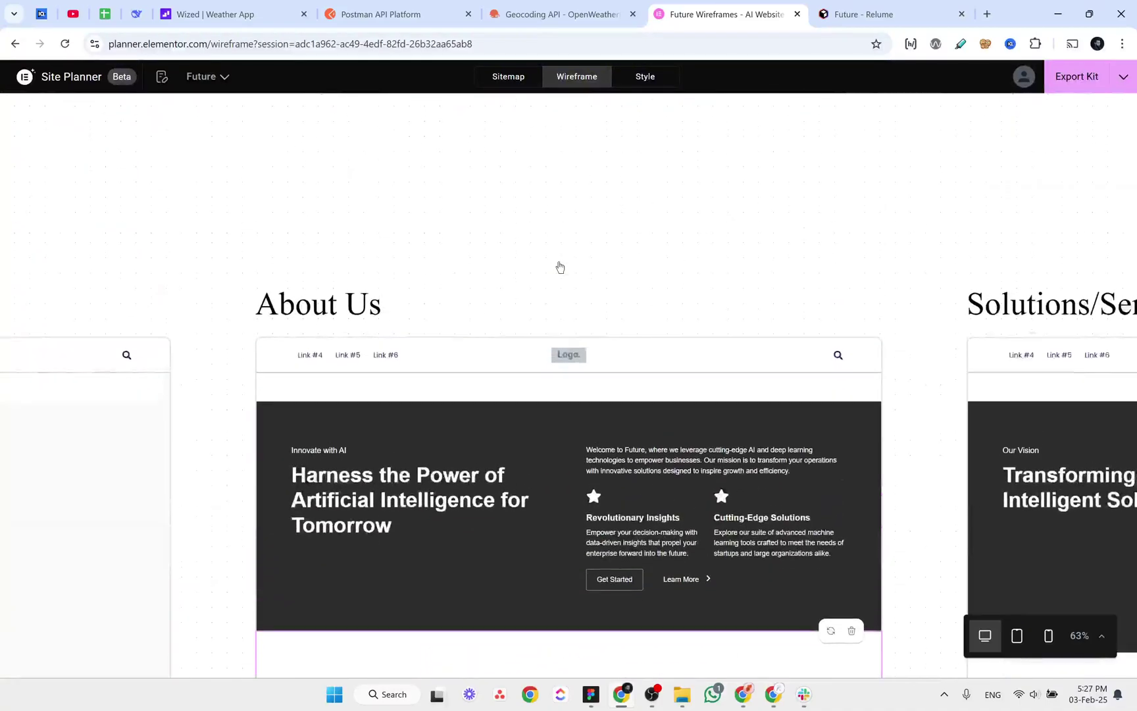
Zoom the wireframes out to 41% and examine the About Us page down to its Reach Out to Us section.
scroll(559, 267, "down", 5, "ctrl")
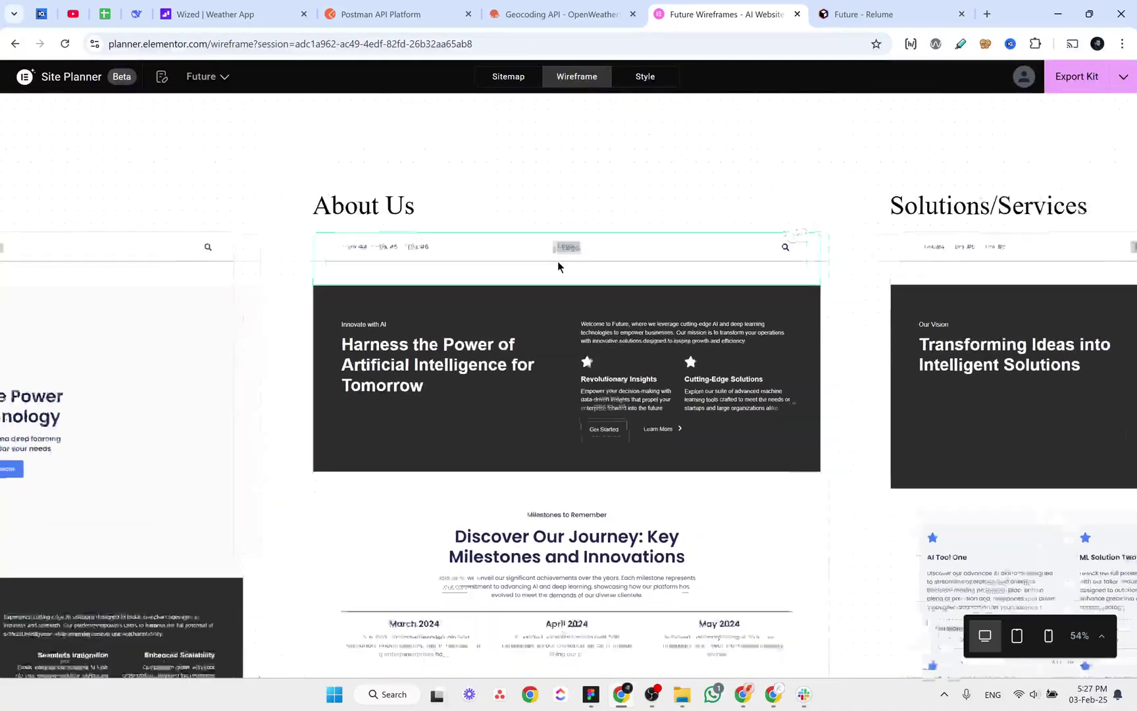
scroll(802, 418, "down", 15)
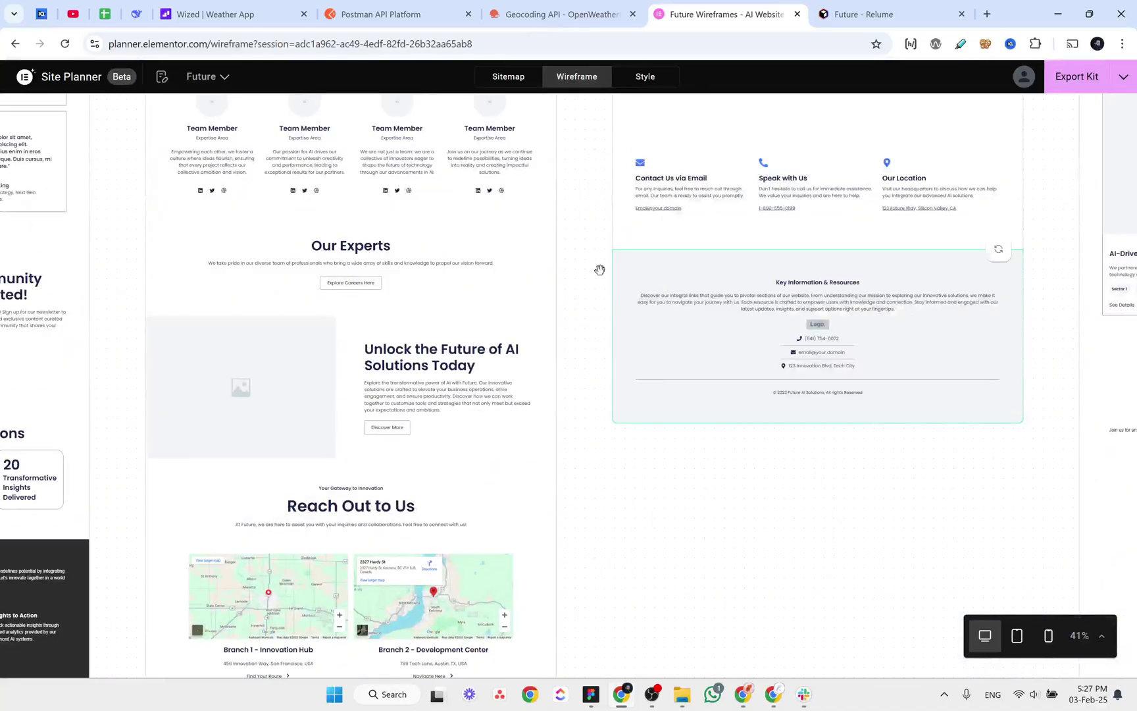
scroll(583, 266, "down", 6)
scroll(566, 216, "up", 8)
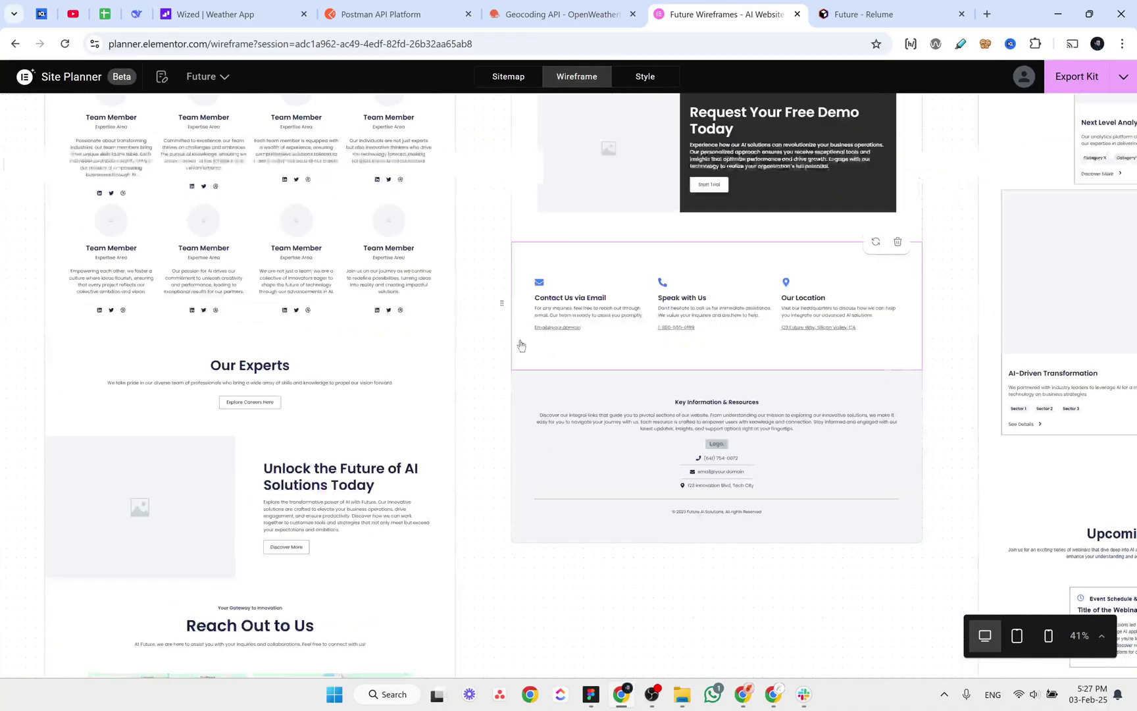
Examine the Solutions/Services page from its demo request section up to the Transforming Ideas into Intelligent Solutions hero.
scroll(800, 213, "up", 10)
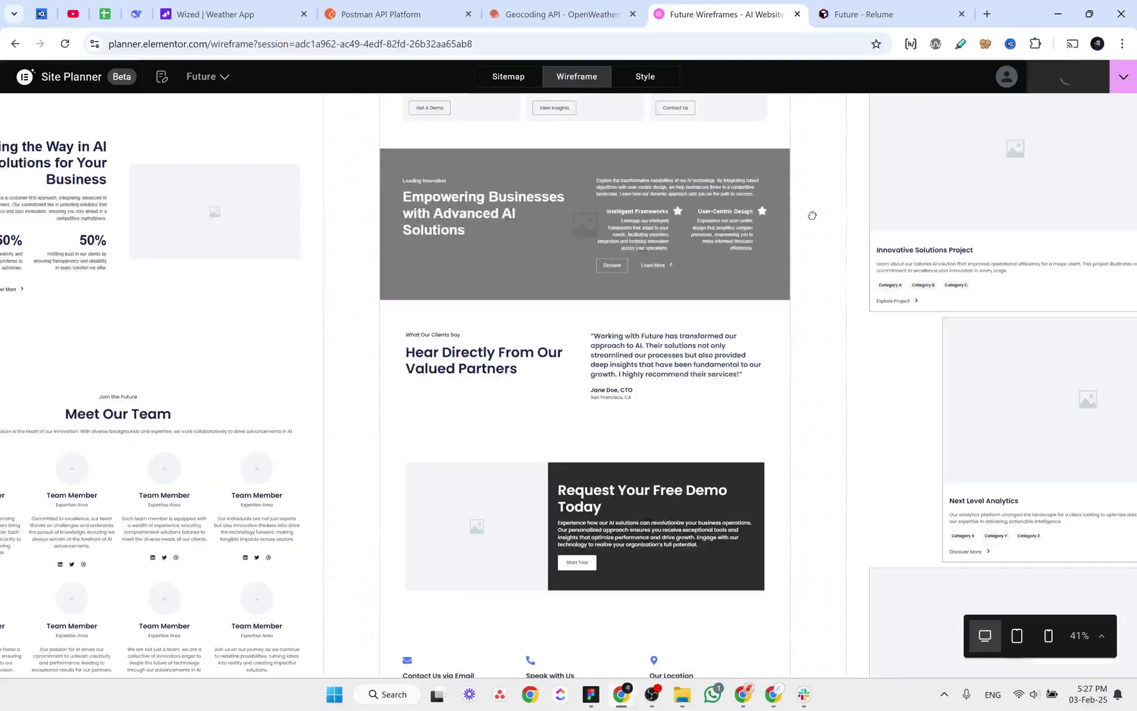
scroll(676, 459, "up", 10)
scroll(676, 460, "right", 3)
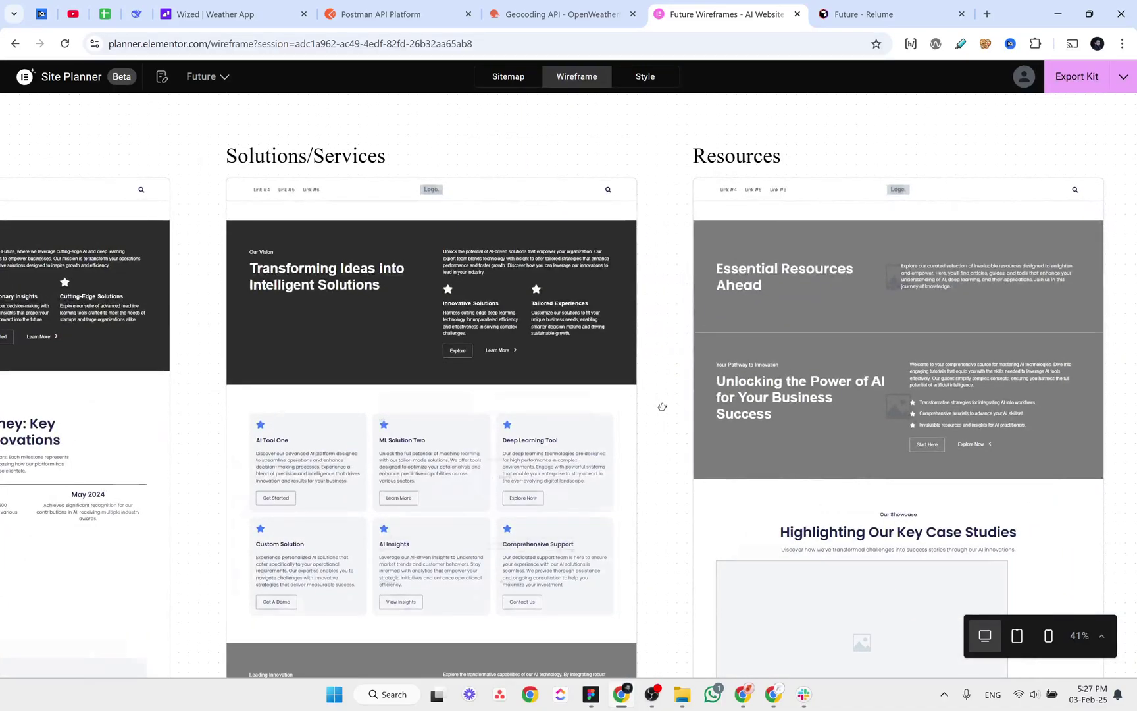
Examine the Resources, Contact Us and Testimonials/Case Studies page wireframes, including the contact form and project showcase.
left_click_drag(660, 406, 330, 297)
left_click_drag(754, 195, 279, 325)
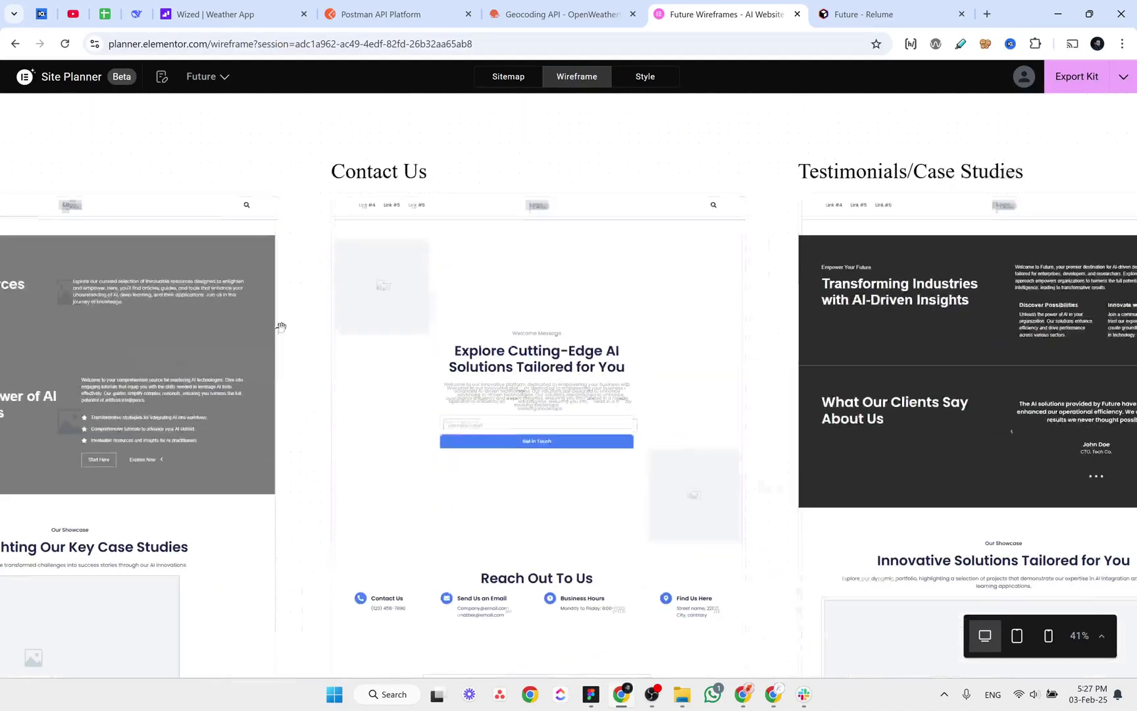
left_click_drag(759, 373, 660, 183)
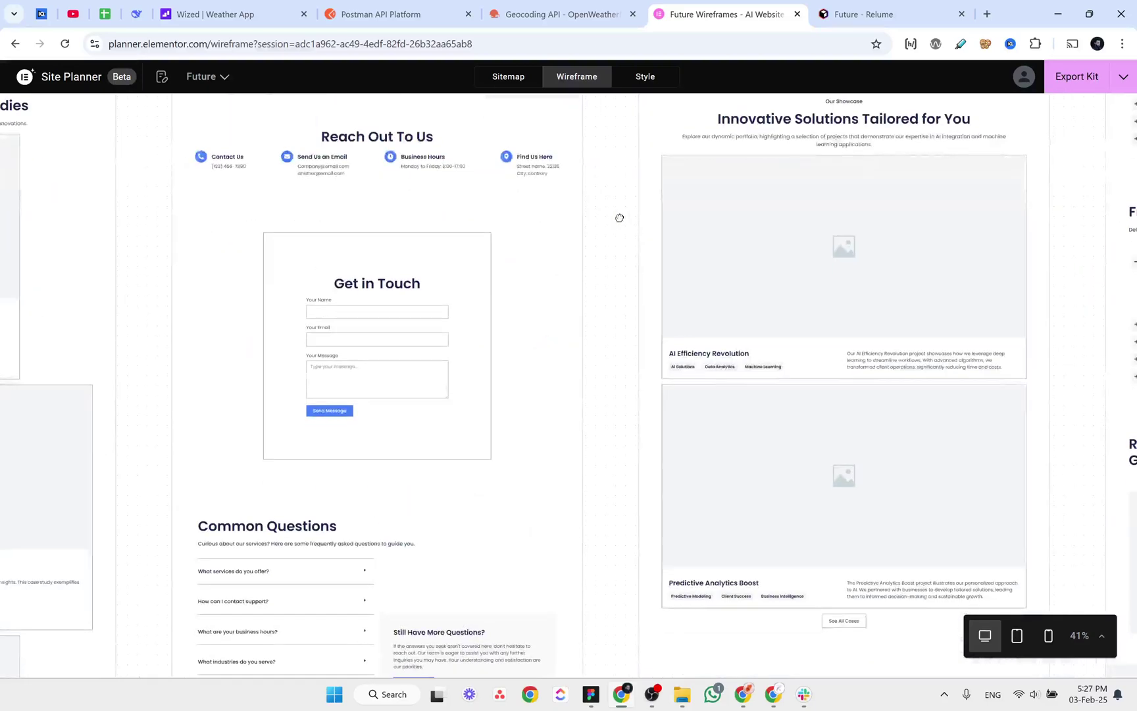
left_click_drag(617, 218, 217, 523)
left_click_drag(680, 435, 343, 428)
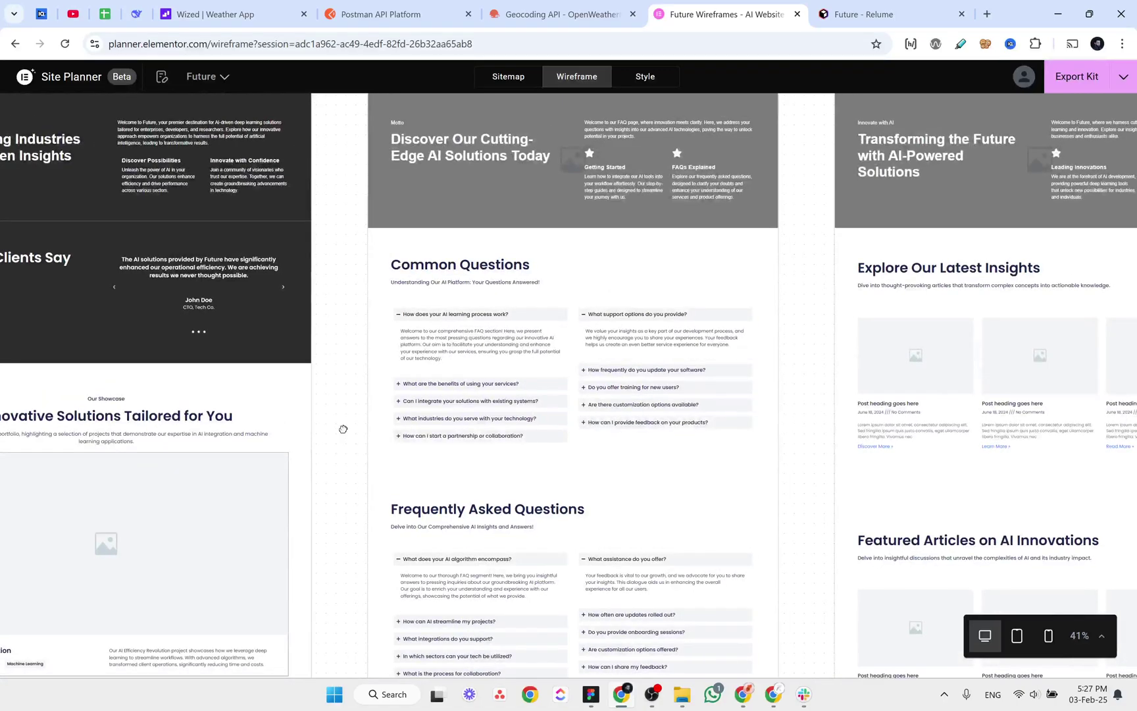
Inspect the FAQ and Blog/News page wireframes, and compare them with Relume's page wireframes before returning to Elementor Site Planner.
scroll(343, 429, "right", 3)
scroll(343, 428, "up", 2)
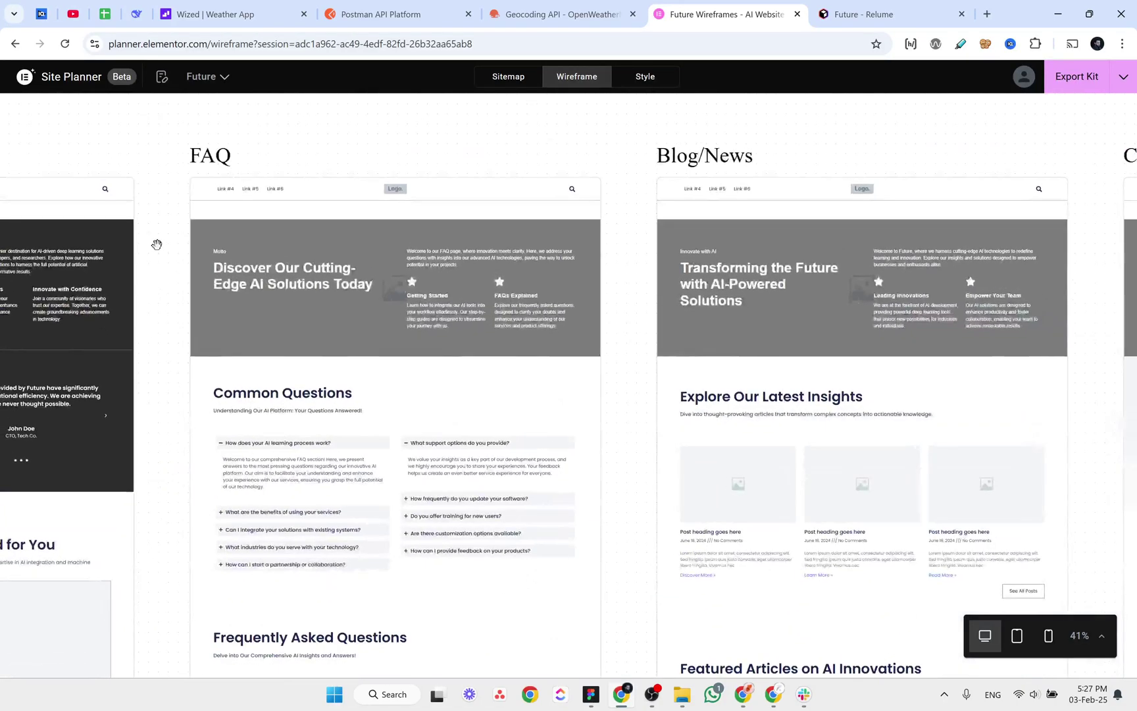
scroll(157, 246, "up", 2)
left_click(824, 16)
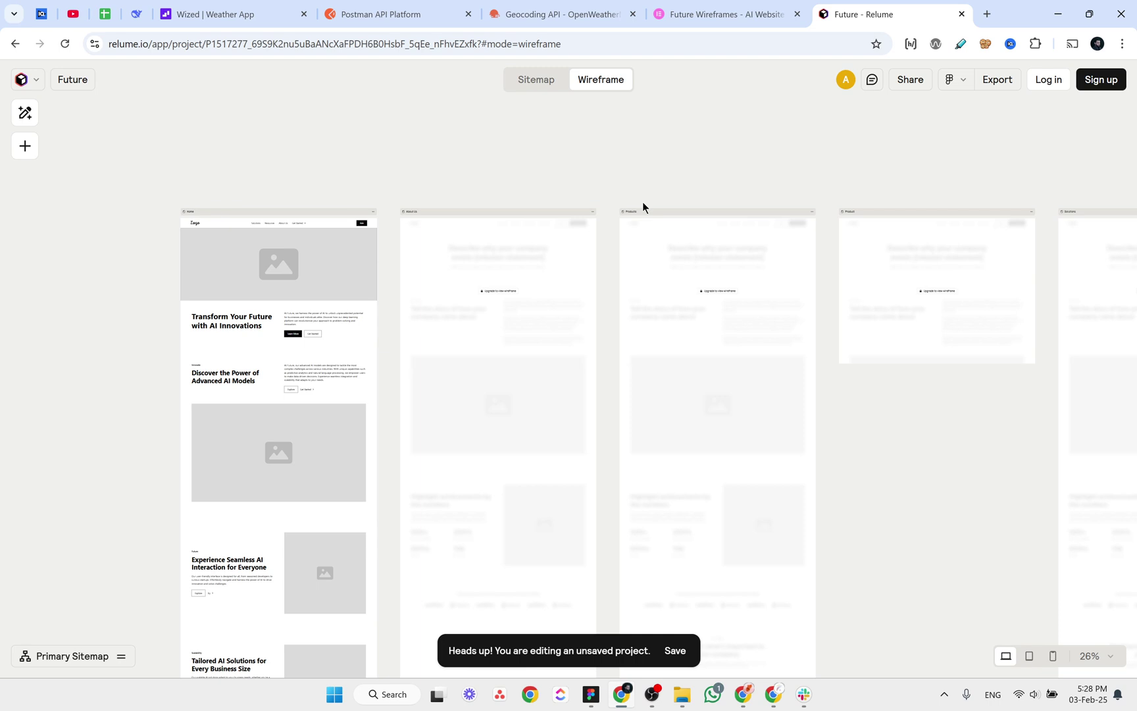
left_click(724, 13)
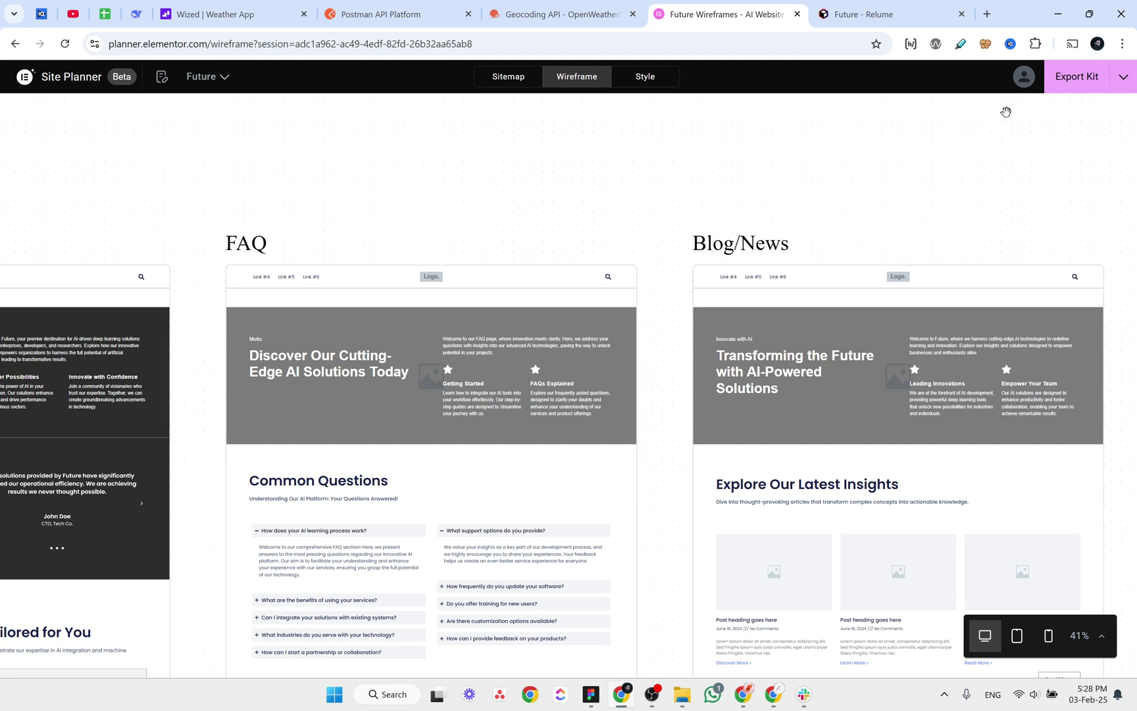
Check the additional export options, and start exporting the site kit.
left_click(1123, 78)
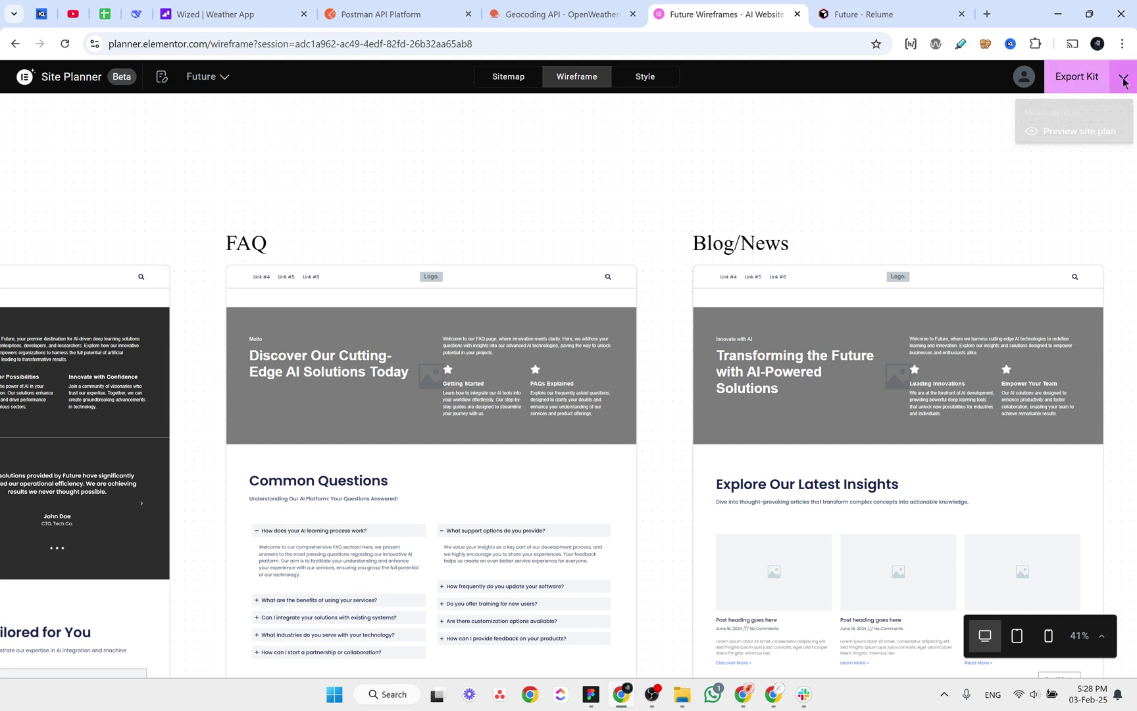
left_click(983, 86)
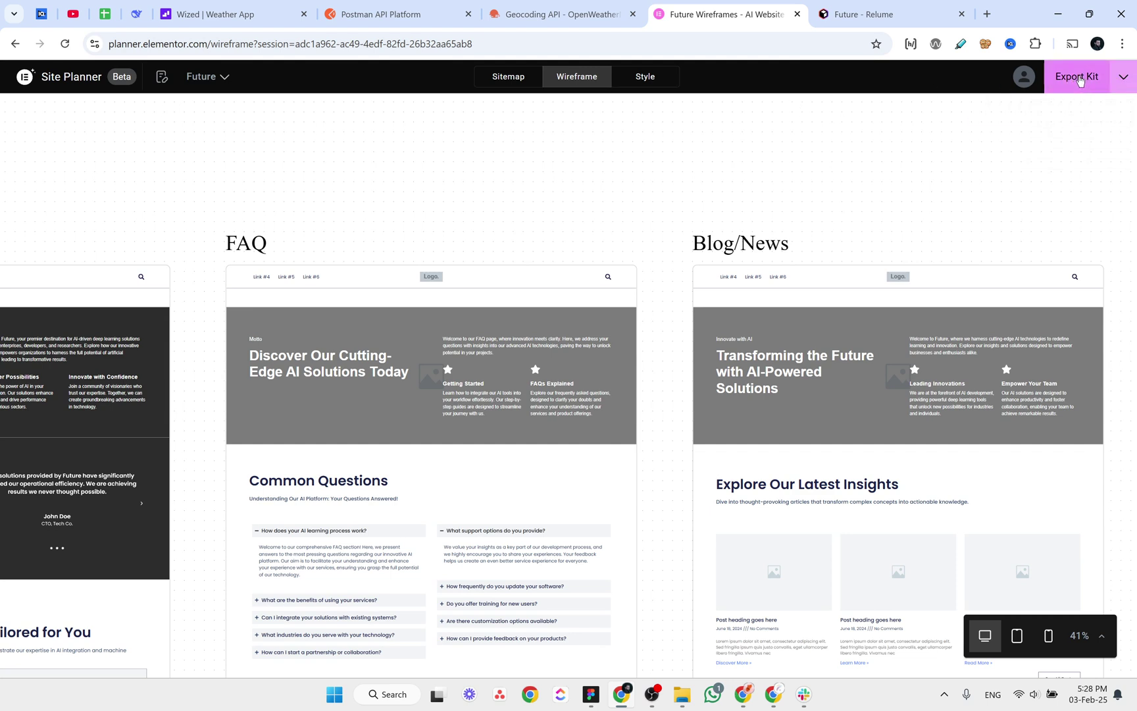
left_click(1080, 81)
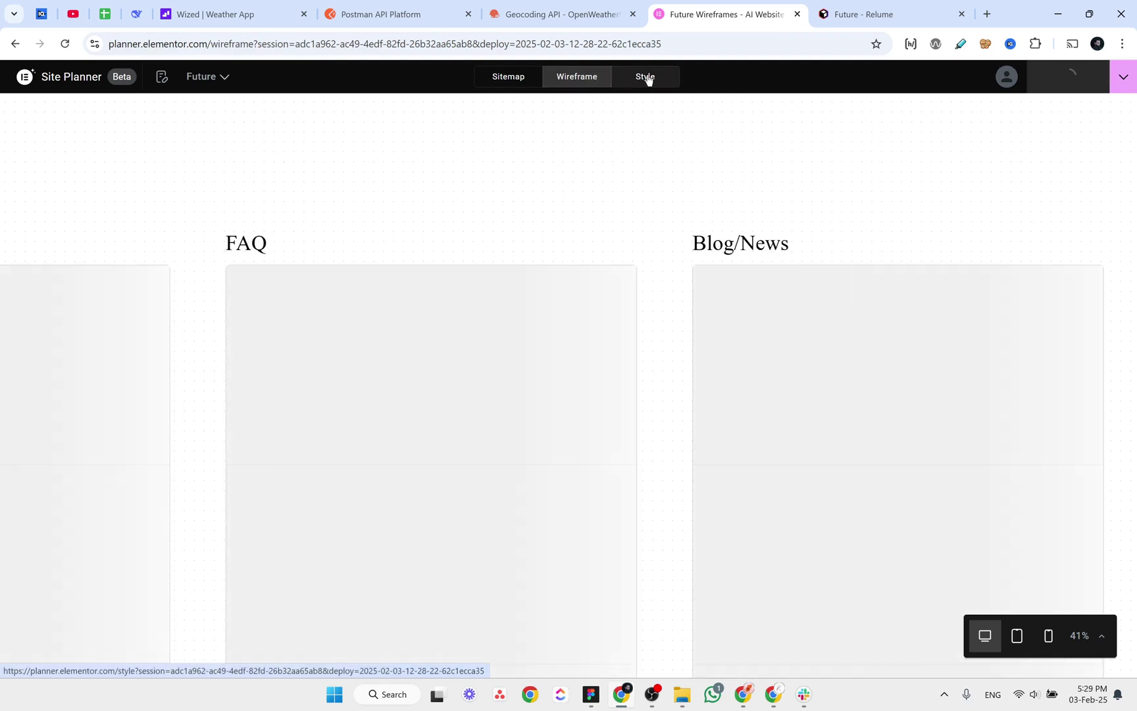
View the Style stage of the site plan and return to the wireframes.
left_click(648, 78)
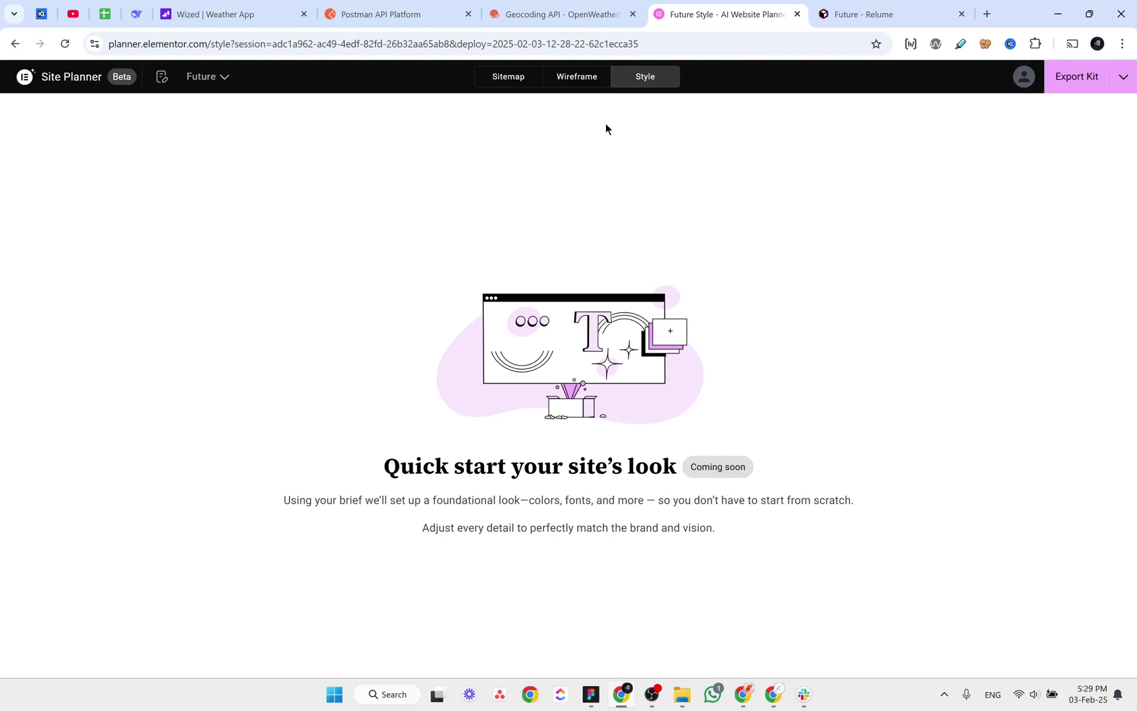
left_click(579, 81)
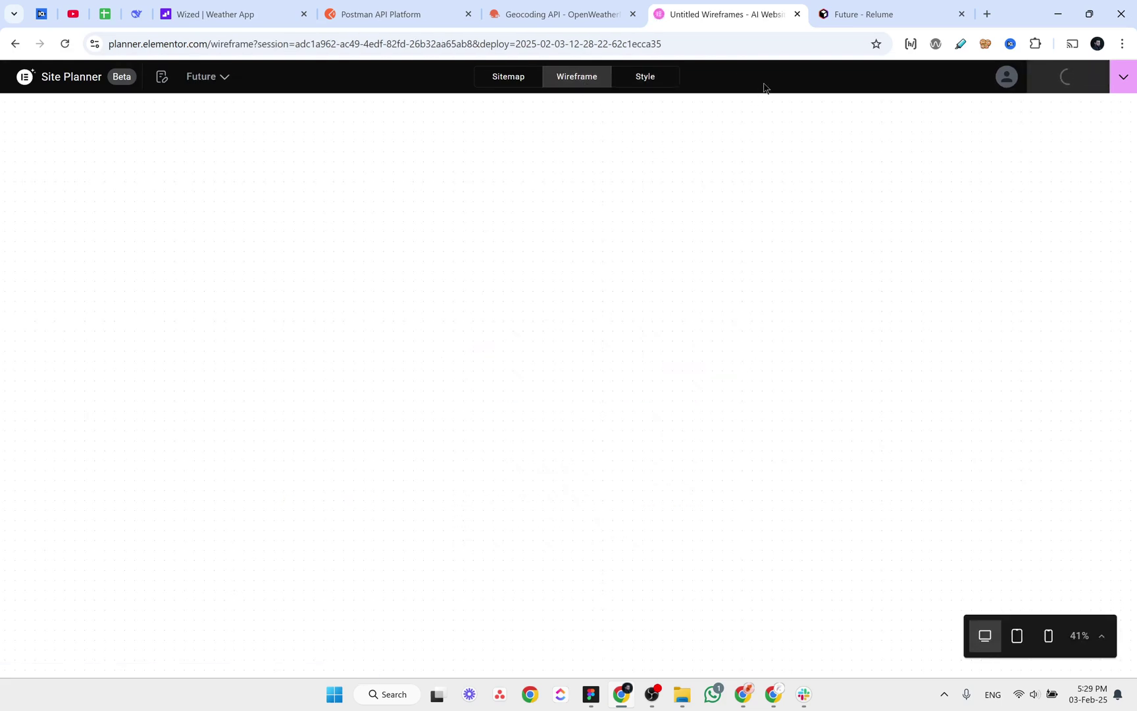